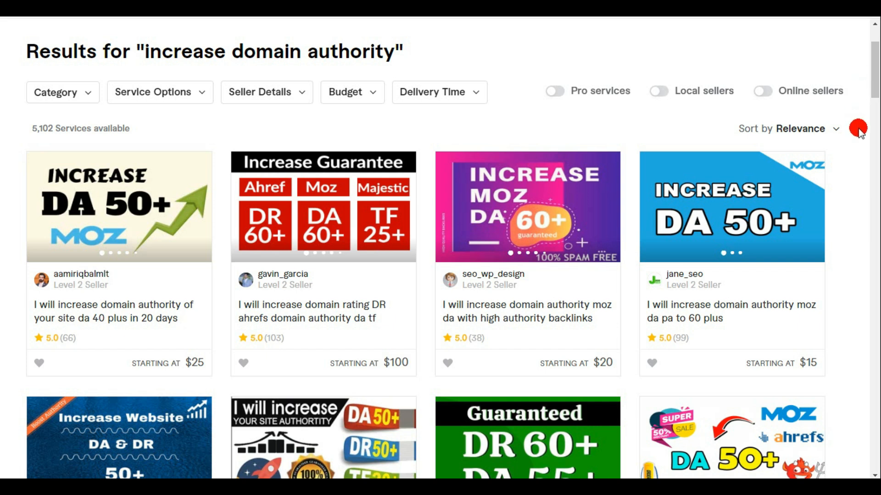
- Look through the service listings found for "increase domain authority" and return to the first ones
drag(873, 78, 875, 126)
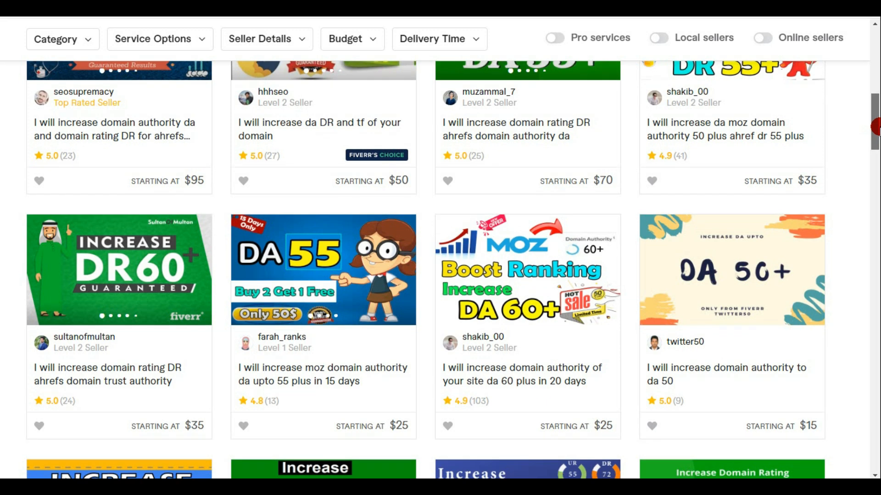
drag(875, 126, 875, 72)
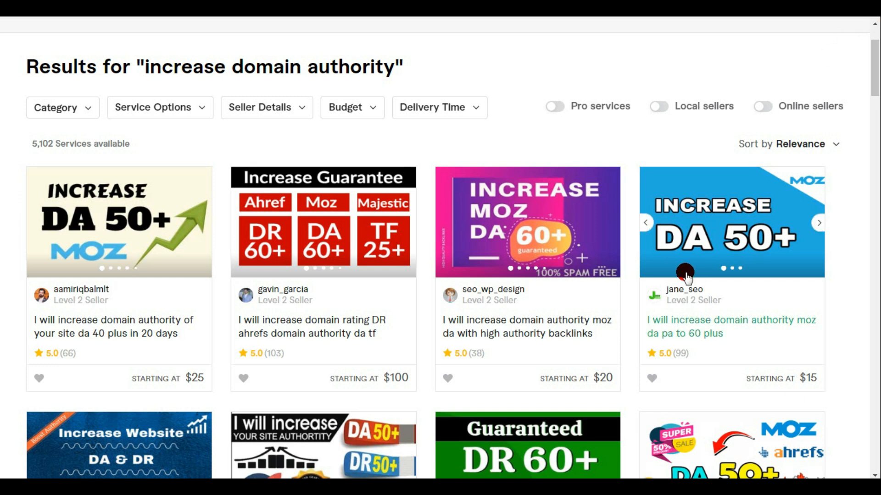
- Switch to Google Sheets and create a new blank spreadsheet
key(alt+Tab)
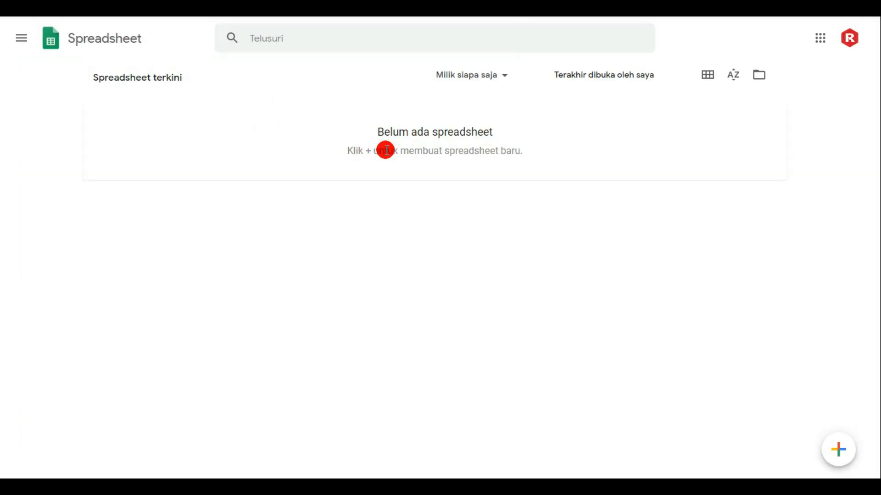
click(838, 450)
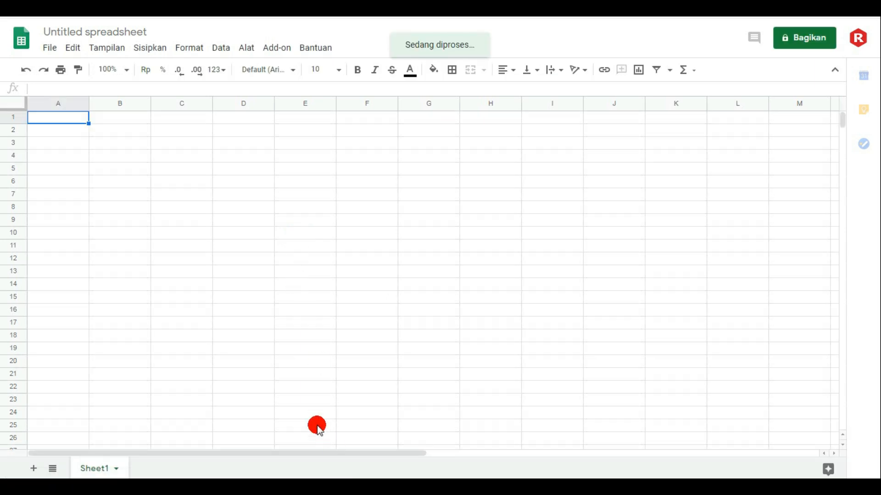
- Switch to the moz text file in Notepad and copy its whole list of Google redirect URLs
click(342, 487)
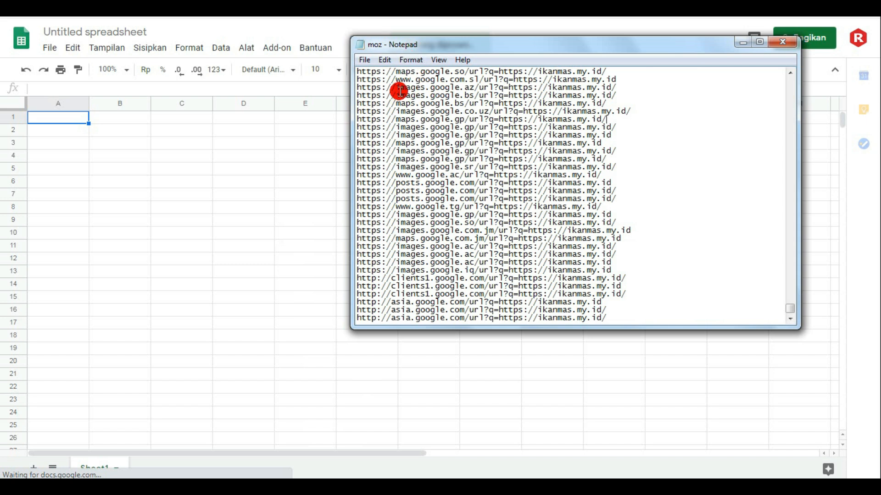
drag(399, 88, 465, 142)
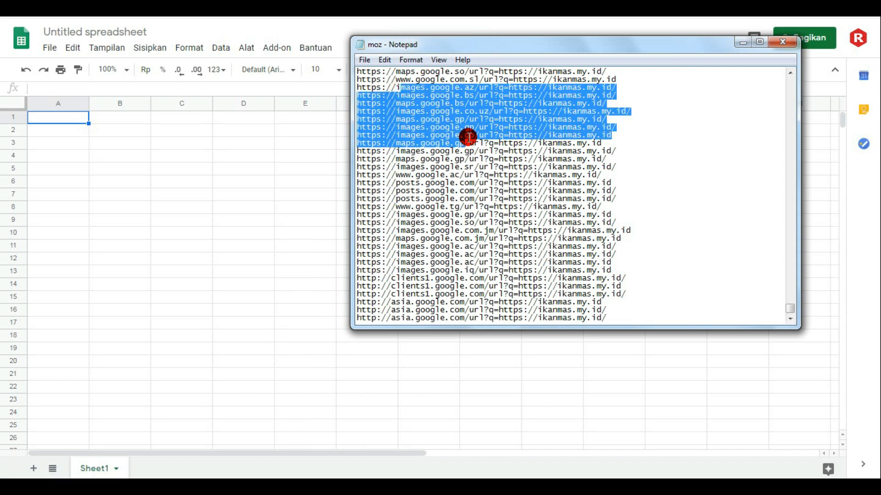
click(643, 119)
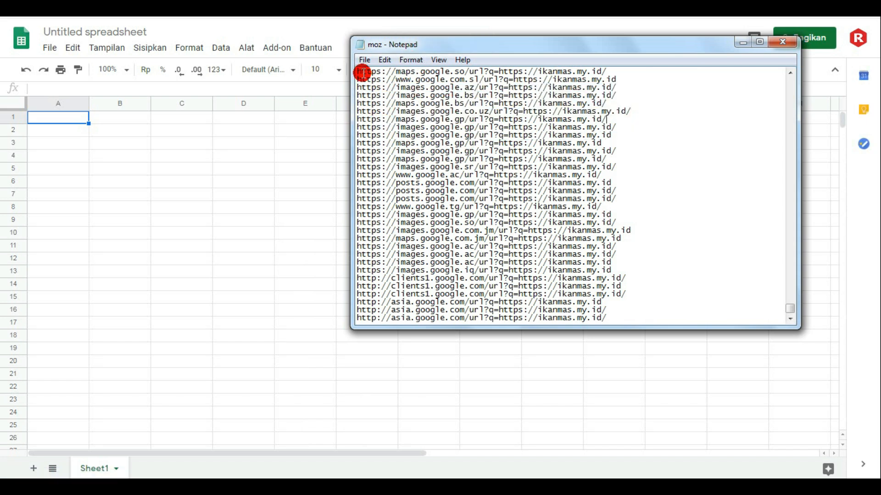
drag(358, 72, 665, 376)
drag(791, 307, 783, 69)
click(733, 106)
drag(358, 72, 635, 429)
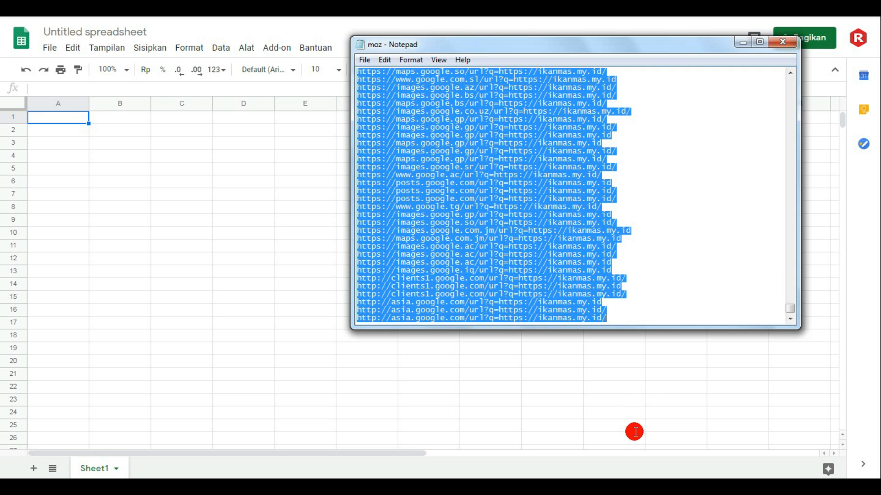
right_click(490, 191)
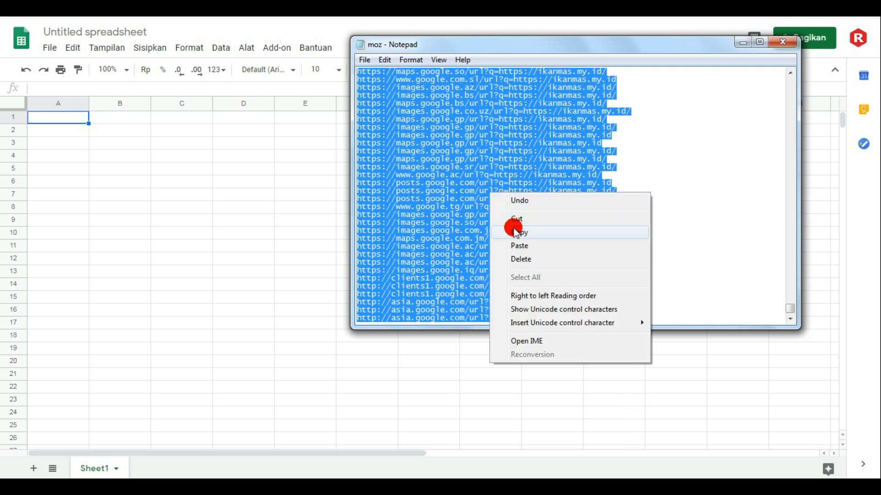
click(516, 232)
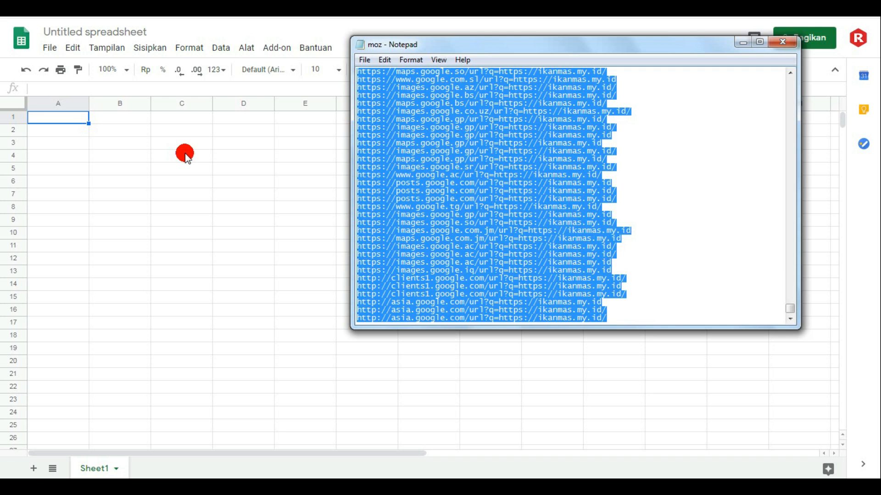
- Paste the copied URL list into the spreadsheet starting at cell A1 and widen column A to fit the URLs
click(66, 119)
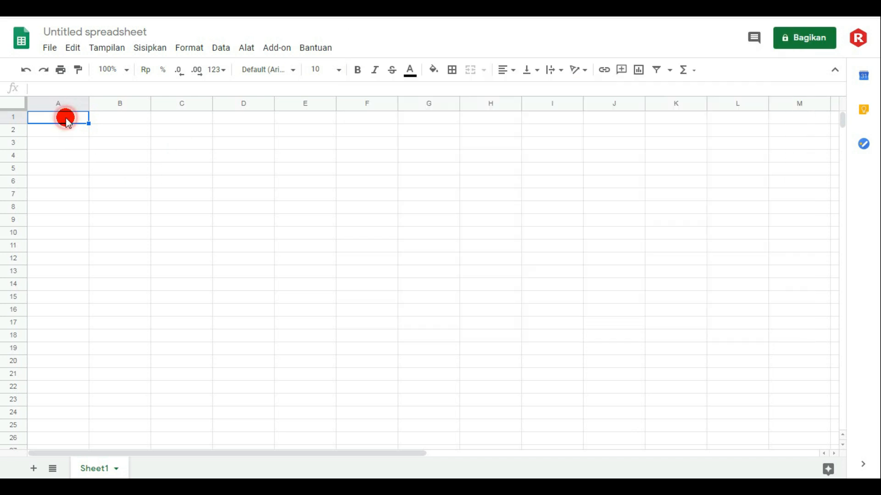
right_click(69, 120)
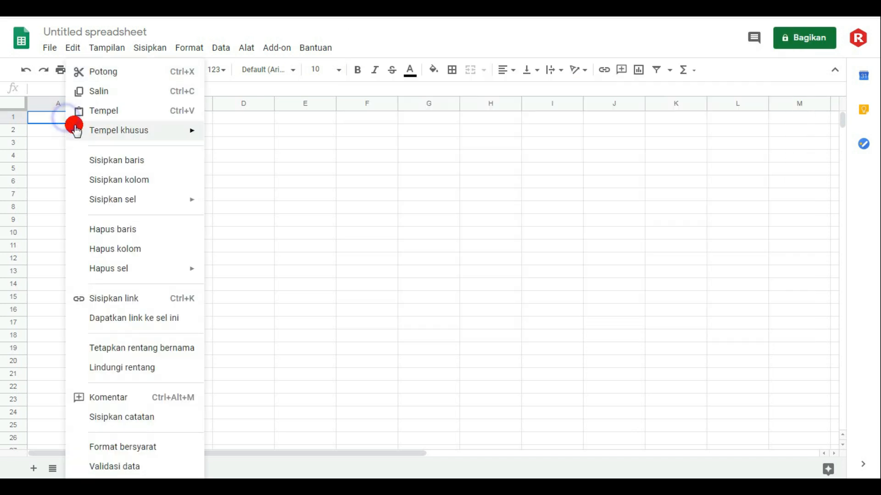
click(108, 116)
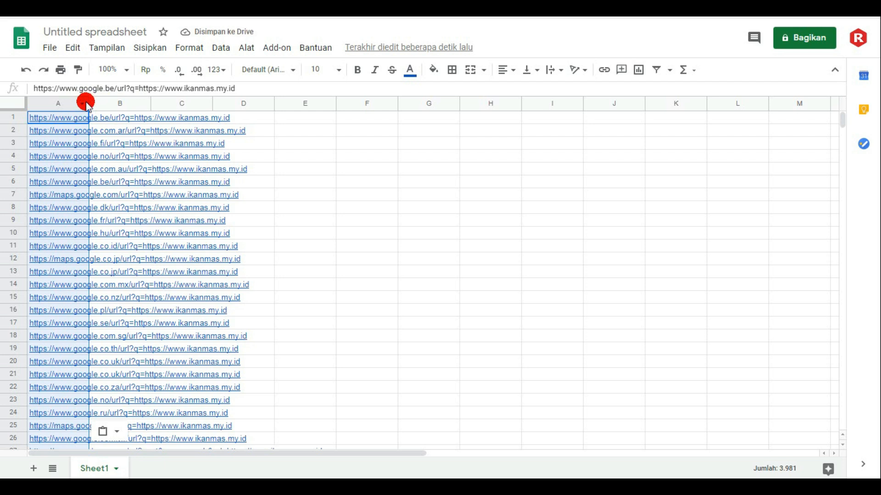
drag(88, 101, 354, 182)
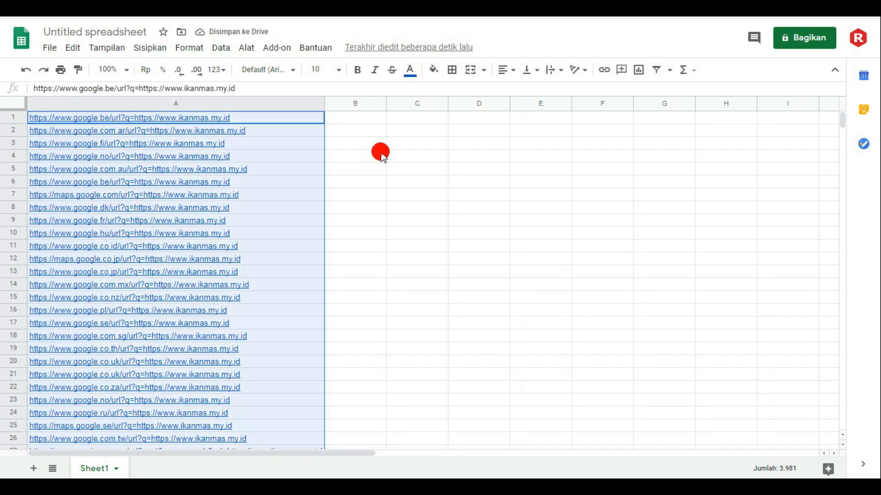
click(381, 153)
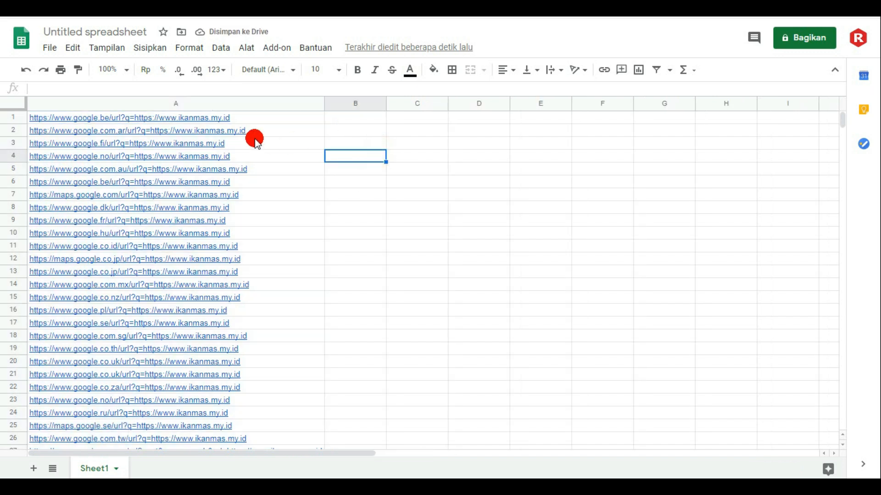
- Zoom the sheet to 150% and examine the redirect URLs in the first rows of column A
click(127, 72)
click(109, 190)
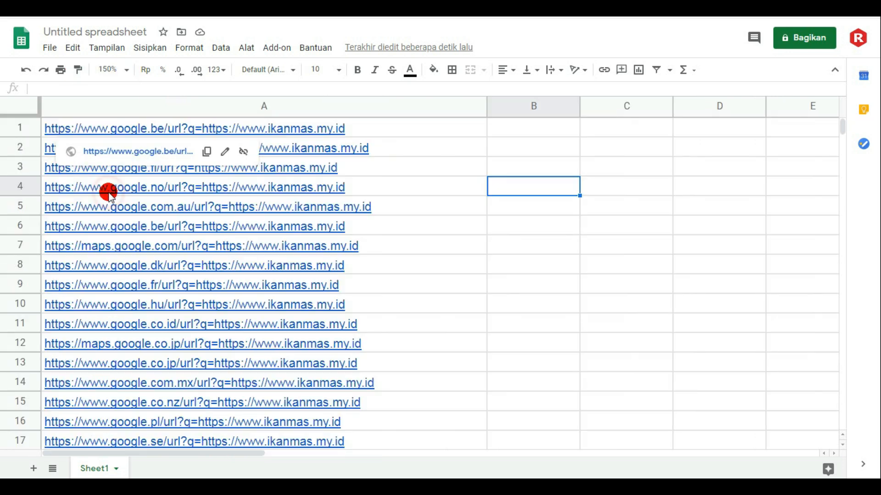
click(420, 146)
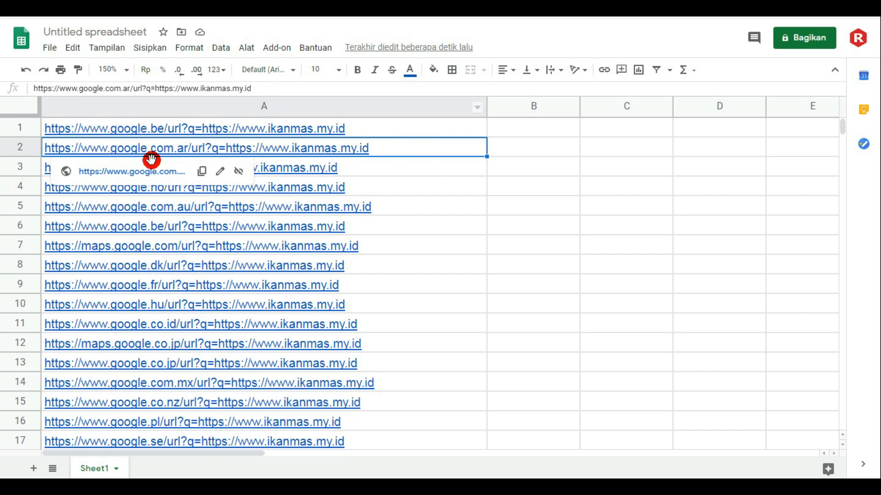
mouse_move(251, 132)
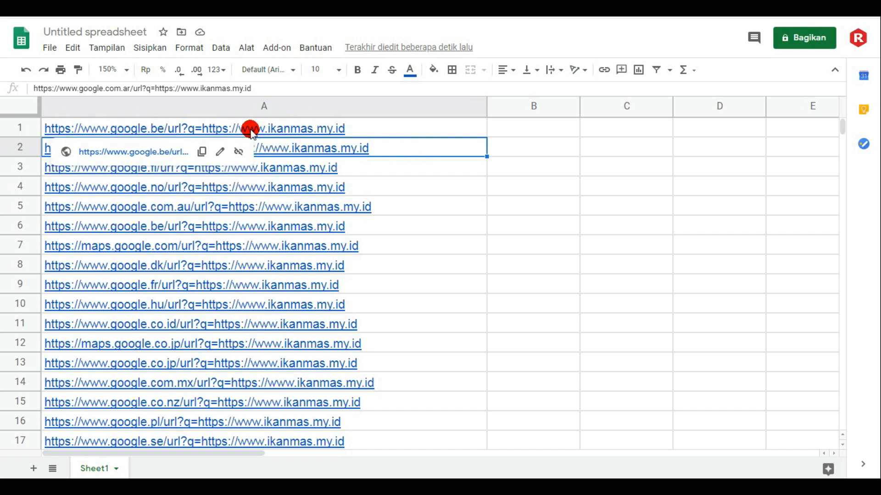
mouse_move(362, 195)
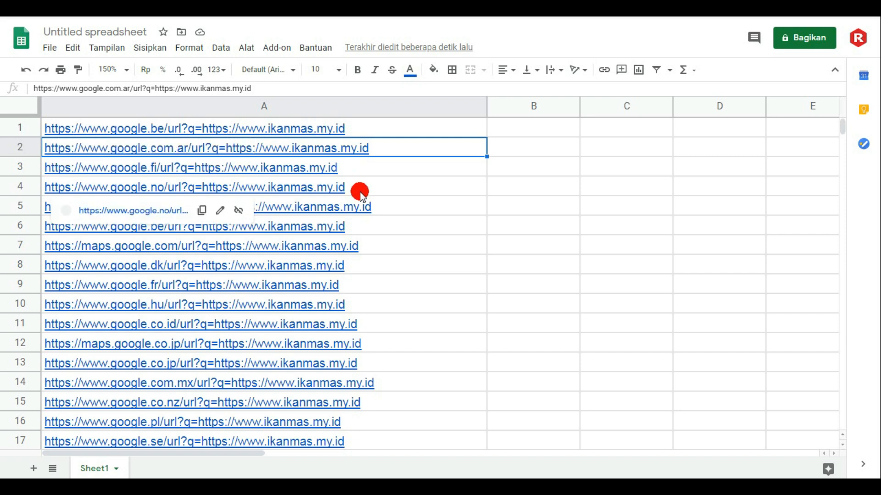
click(533, 169)
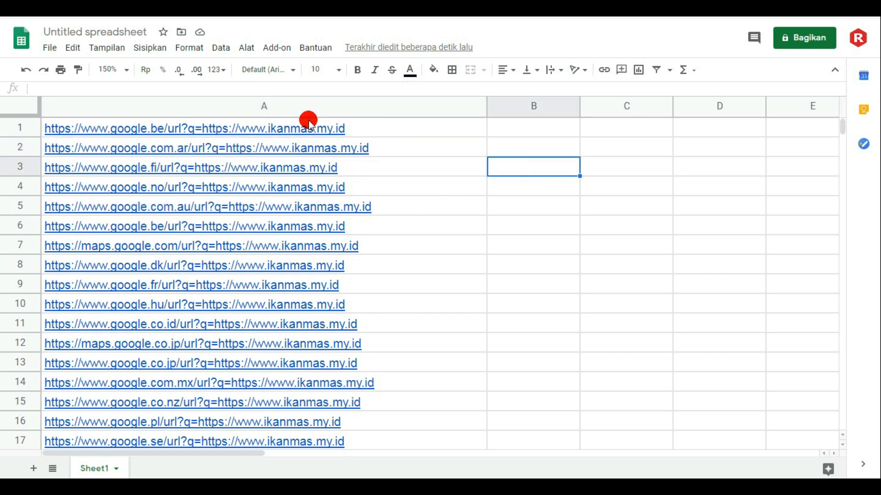
- Copy the domain ikanmas.my.id from the end of the URL in cell A1
click(285, 134)
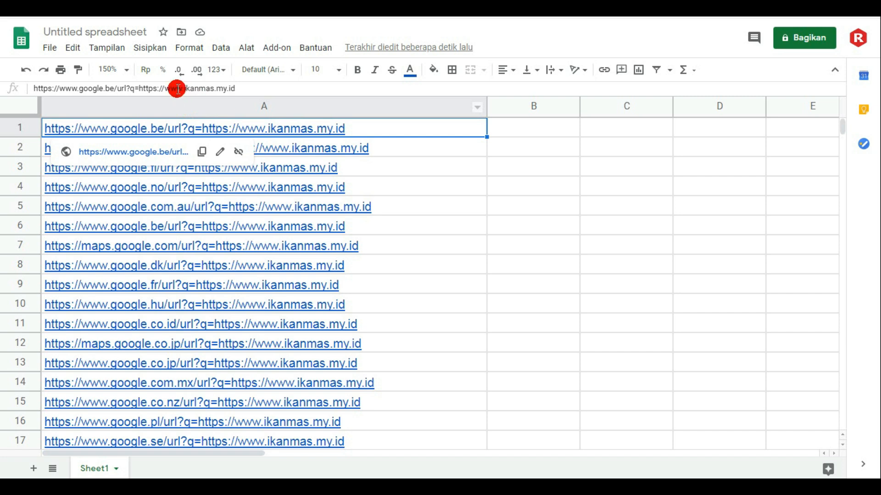
drag(185, 87, 240, 88)
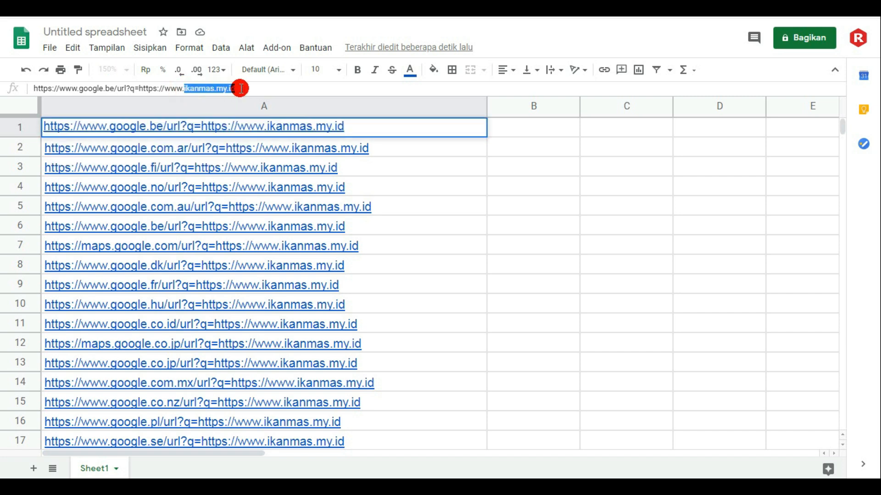
right_click(232, 93)
click(255, 116)
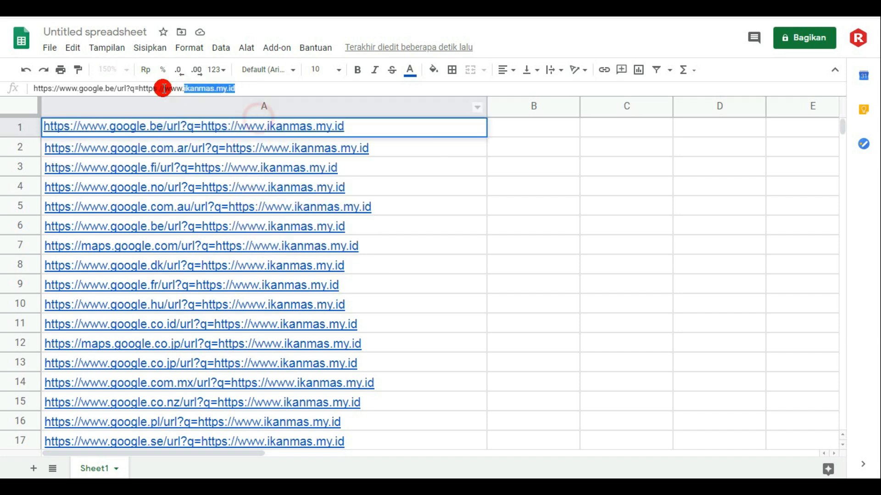
click(70, 50)
click(69, 53)
click(69, 52)
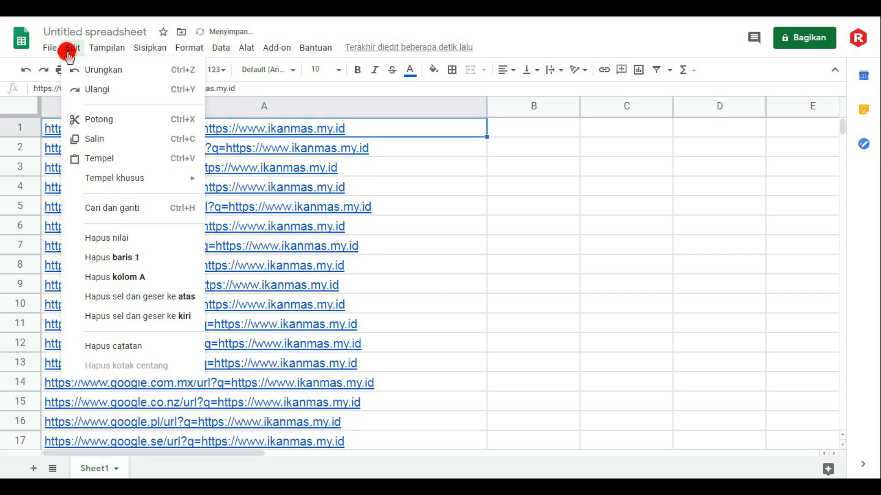
click(554, 207)
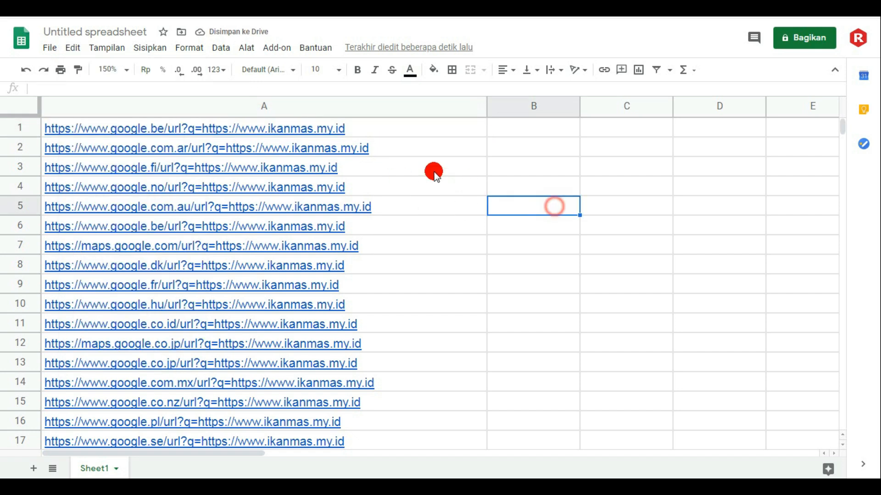
- Open Find and replace for the whole of column A with ikanmas.my.id as the search text
click(335, 110)
click(73, 48)
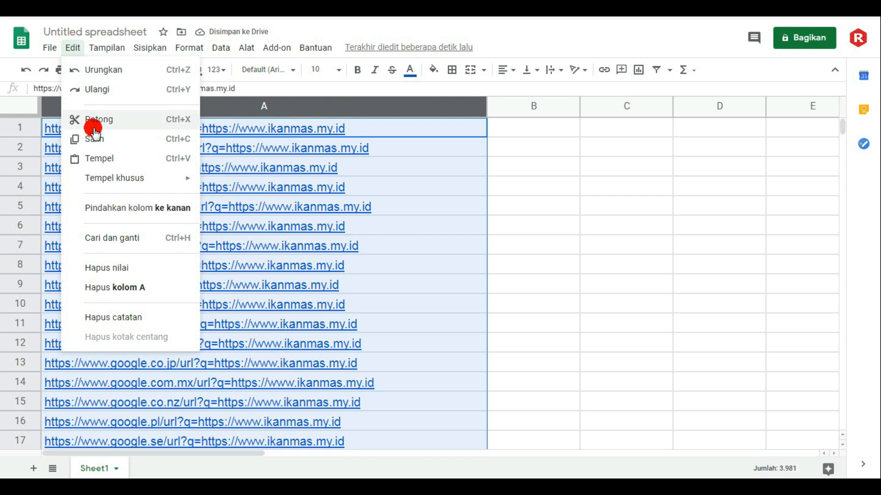
click(112, 239)
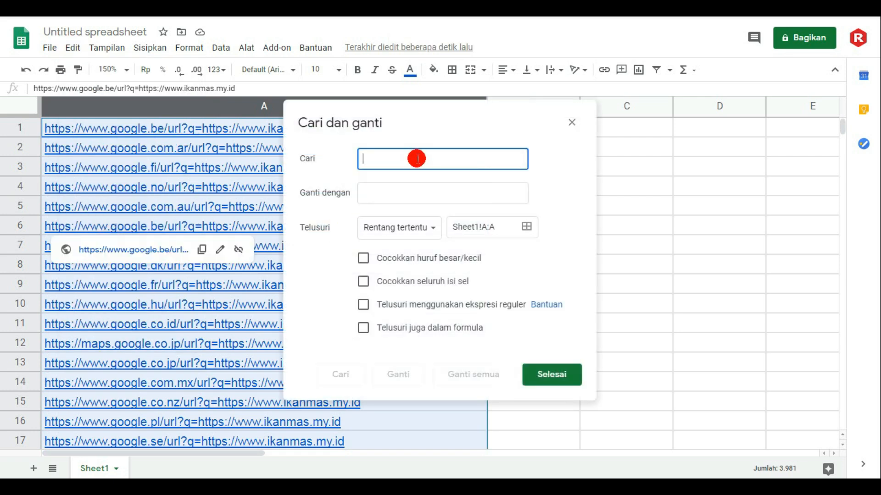
key(ctrl+v)
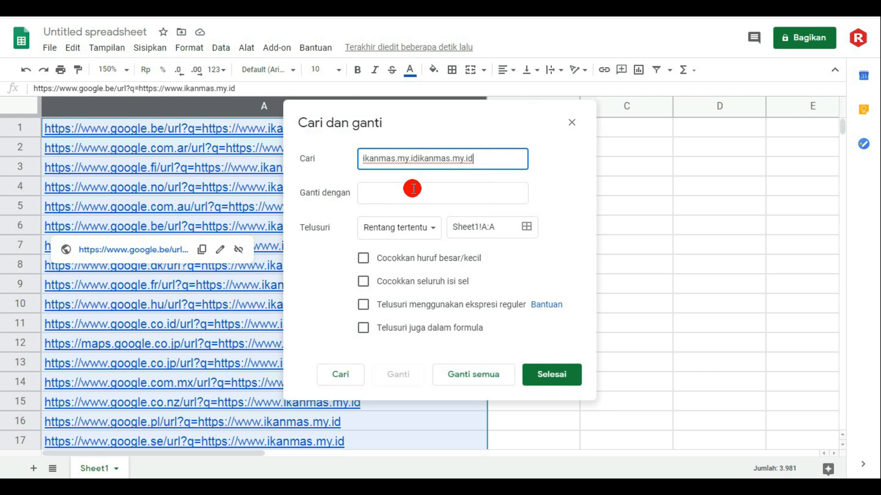
drag(491, 158, 332, 171)
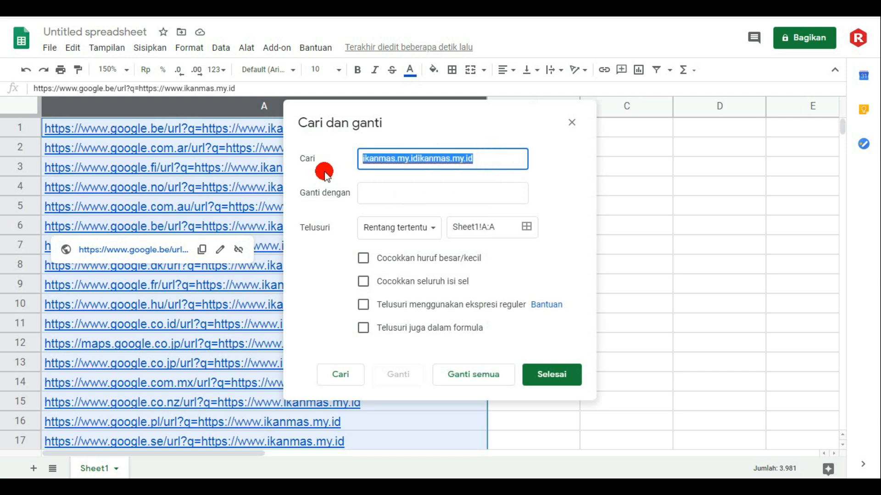
key(ctrl+v)
- Enter masakanindonesia.eu.org as the replacement text
click(381, 193)
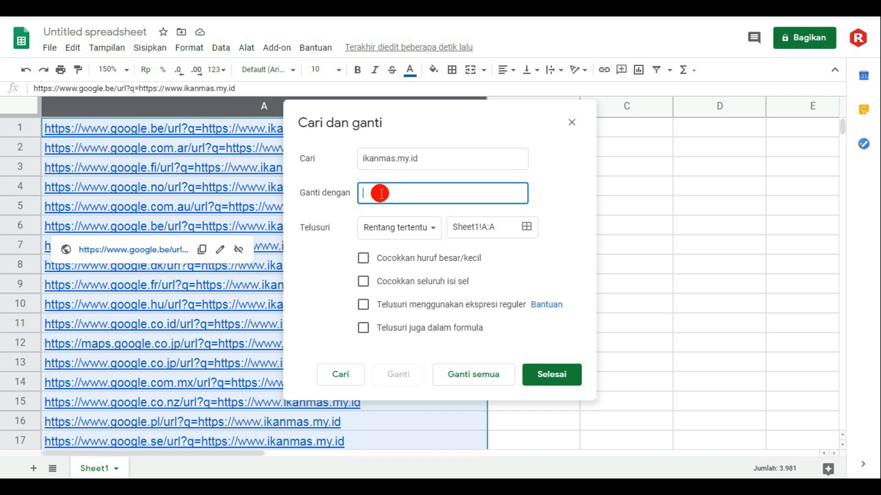
text(mastikan)
text(indonesia)
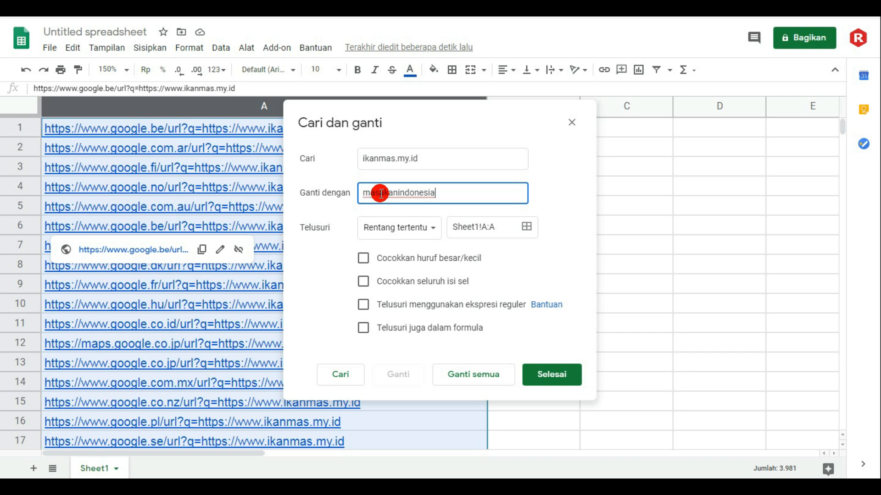
text(.)
text(ei)
text(.org)
key(Left)
key(Left)
key(Left)
key(Left)
key(BackSpace)
text(u)
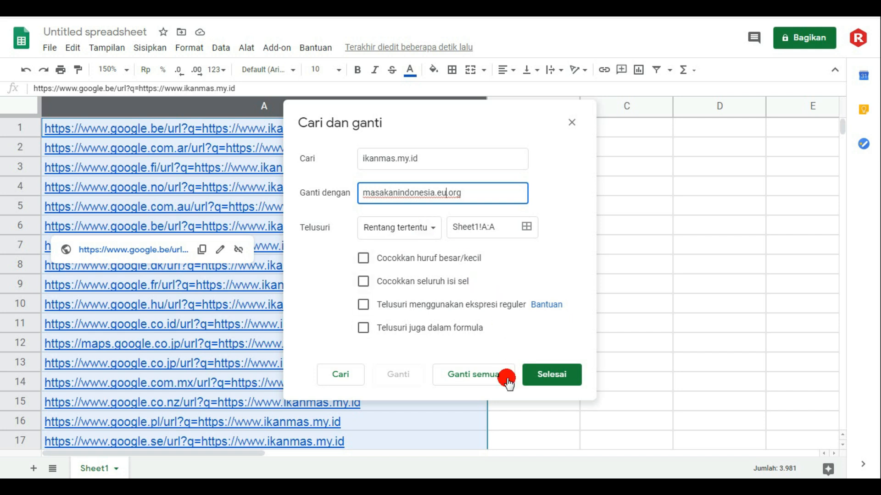
- Replace all occurrences of the old domain in column A and close the Find and replace dialog
click(484, 382)
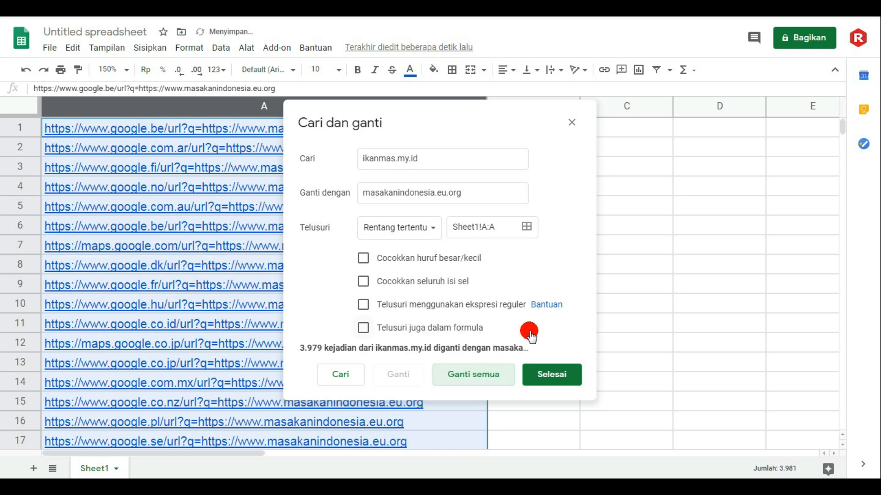
click(546, 376)
click(722, 186)
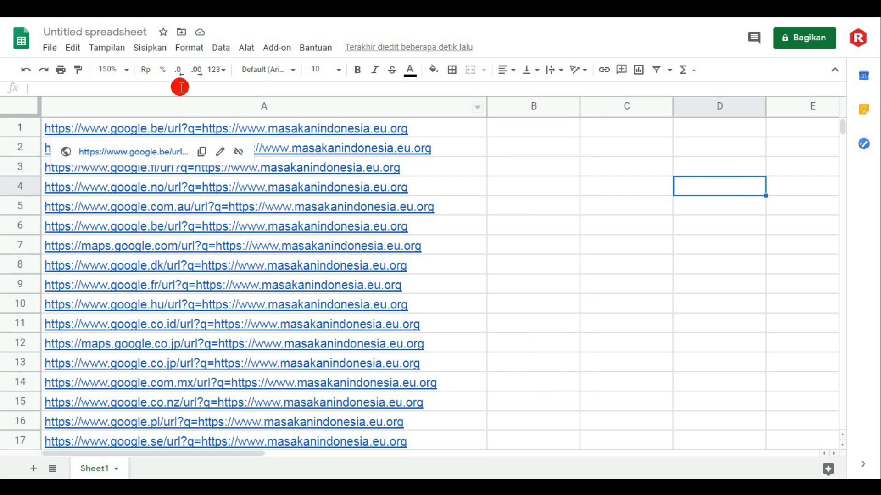
- Set the spreadsheet's zoom level to 100%
click(126, 70)
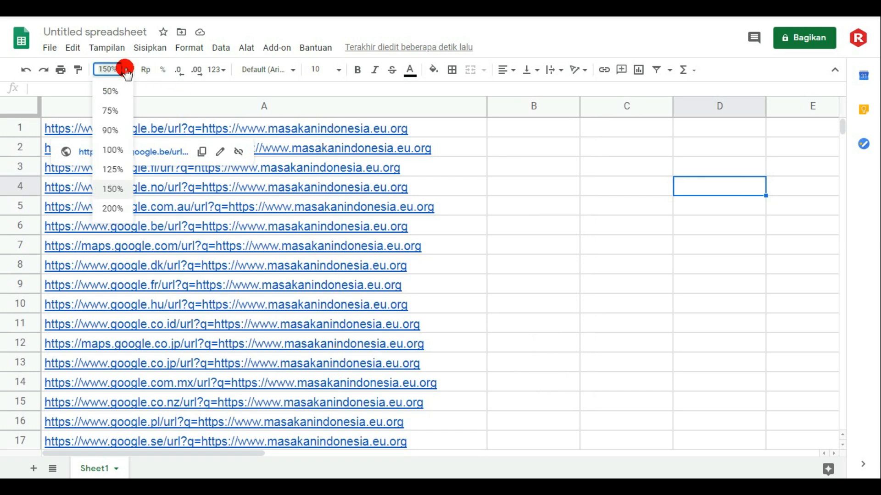
click(110, 150)
click(383, 157)
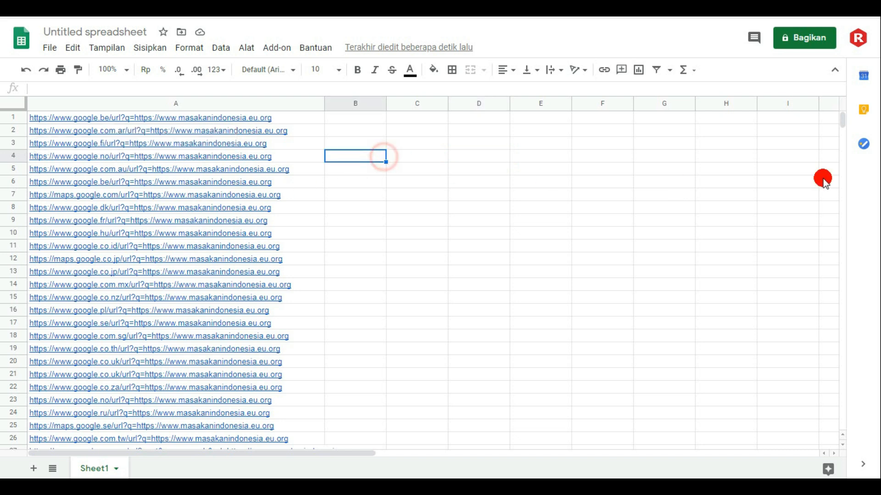
- Check the replaced URLs in column A down to the last row and return to the first row
drag(841, 121, 847, 454)
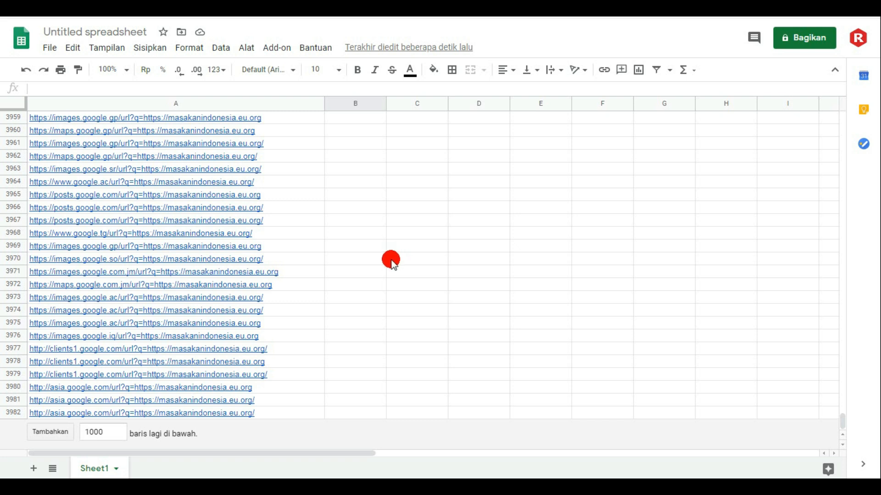
click(541, 246)
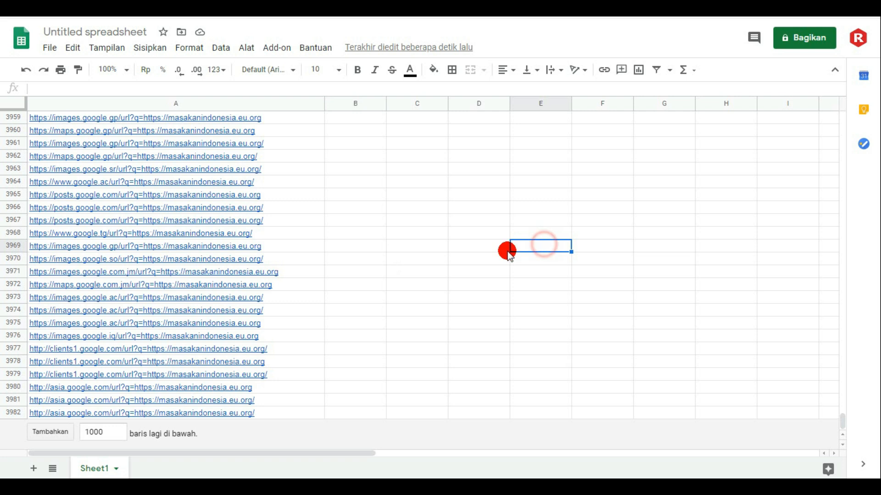
click(400, 118)
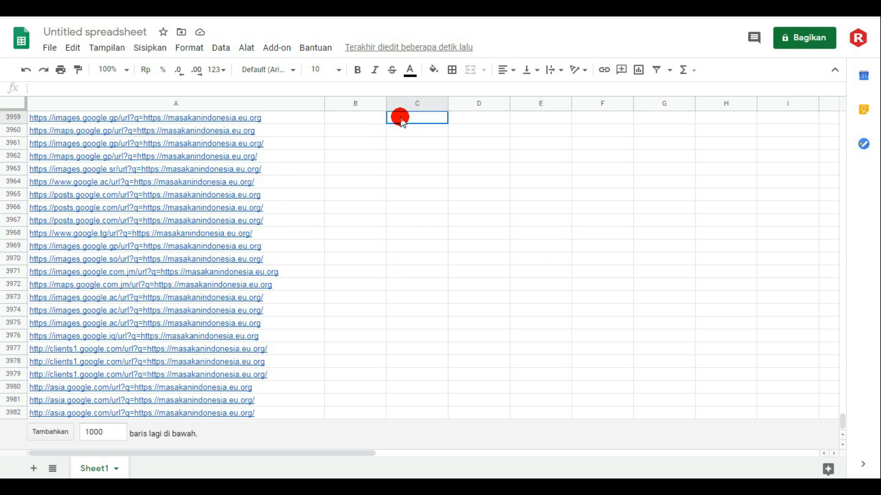
click(730, 195)
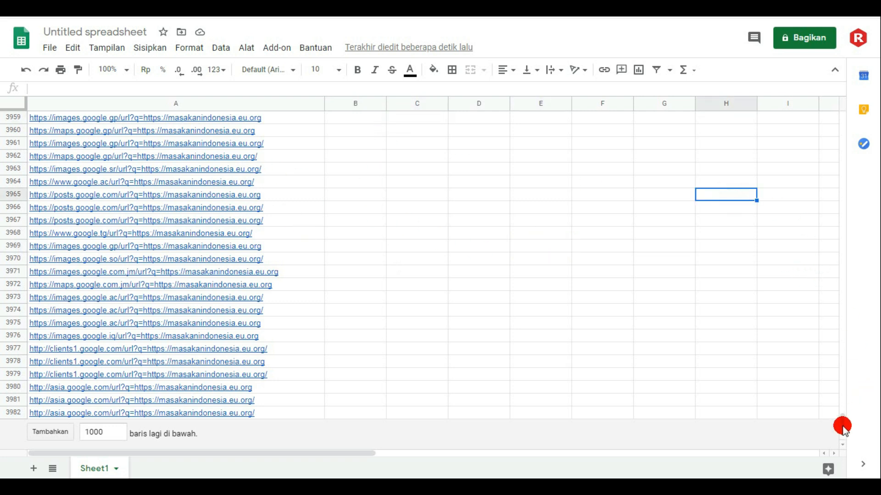
drag(844, 425, 848, 105)
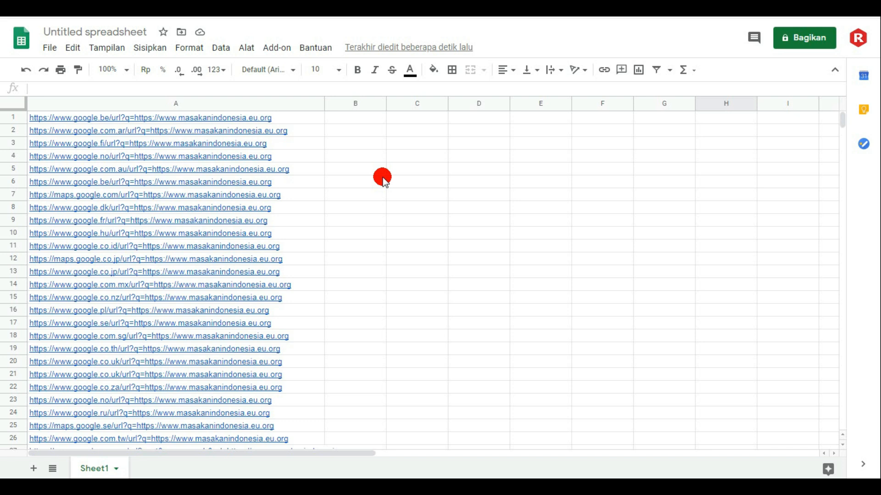
- Widen column C to about one and a half times its width, enough for a domain name
click(424, 120)
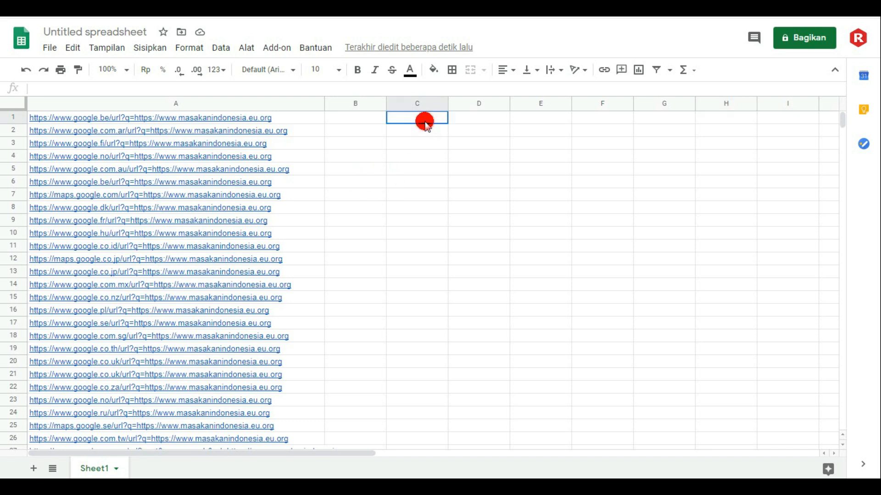
drag(447, 107, 484, 109)
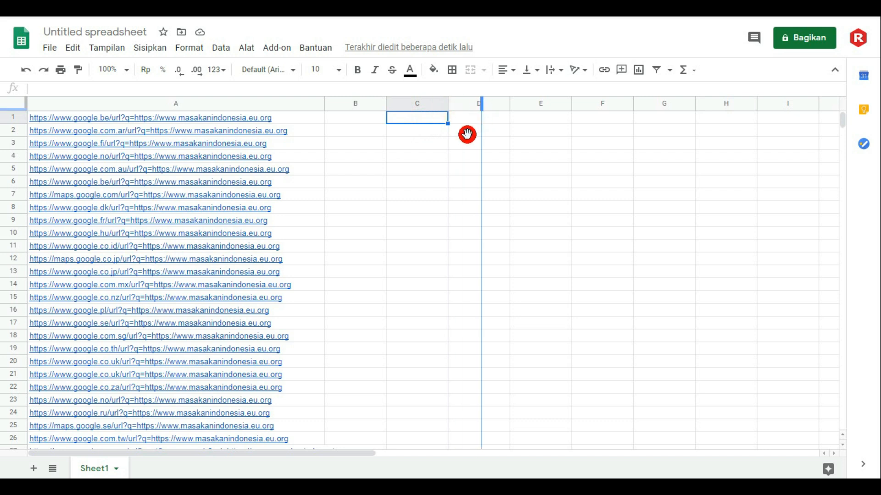
double_click(432, 120)
text(resep)
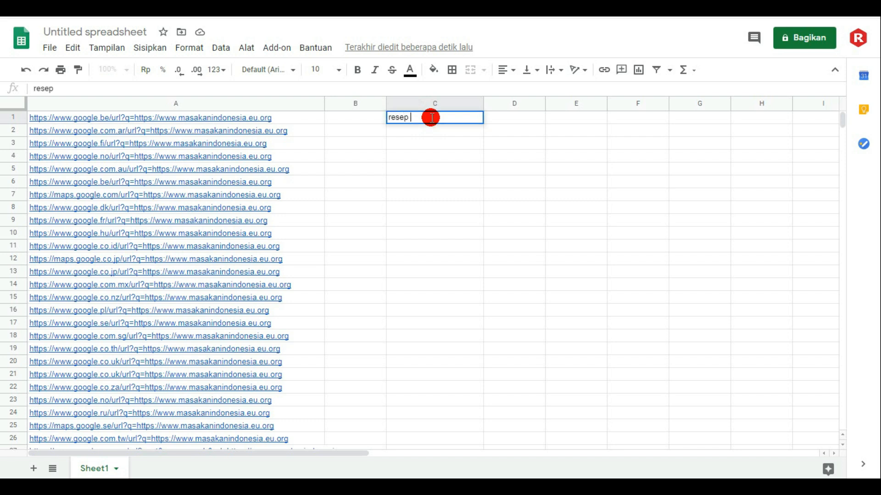
text( sambel)
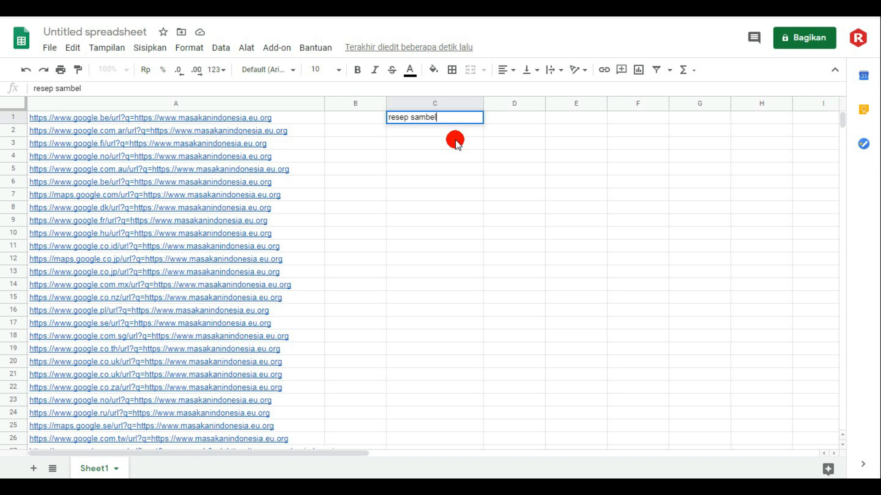
- Enter masakanindonesia.eu.org in cell C1, replacing the text already there
drag(456, 120, 351, 126)
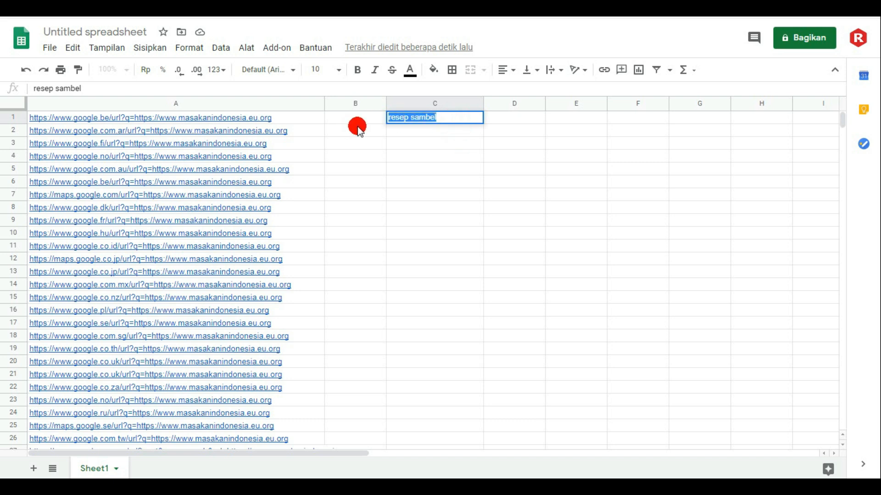
text(masakan)
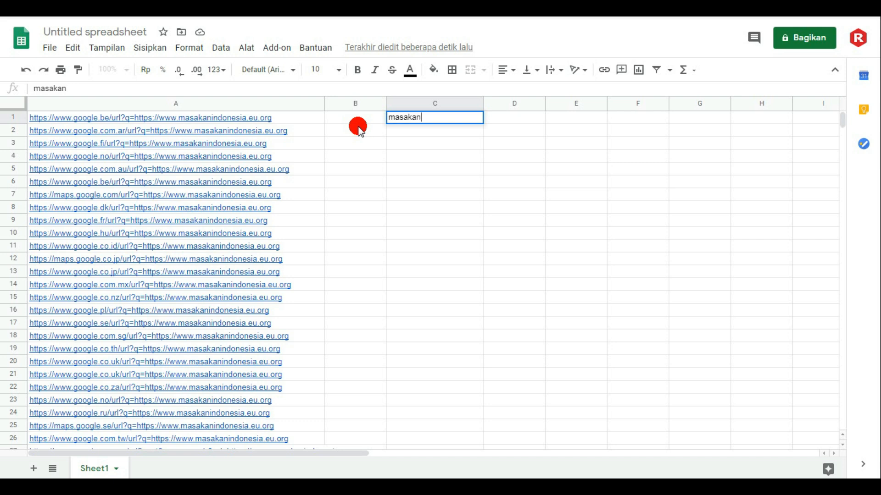
text(indonesia.)
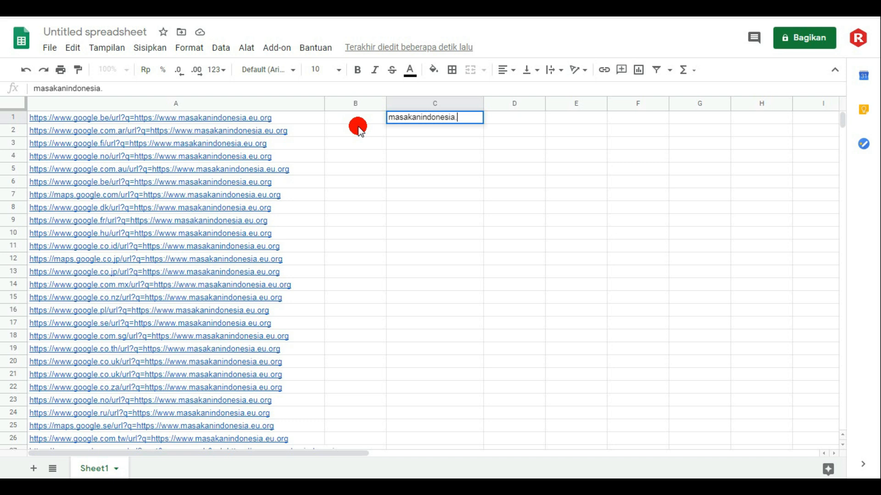
text(eu.org)
key(Return)
- Copy the domain text from cell C1 and paste it into cells C2 and C3
click(407, 118)
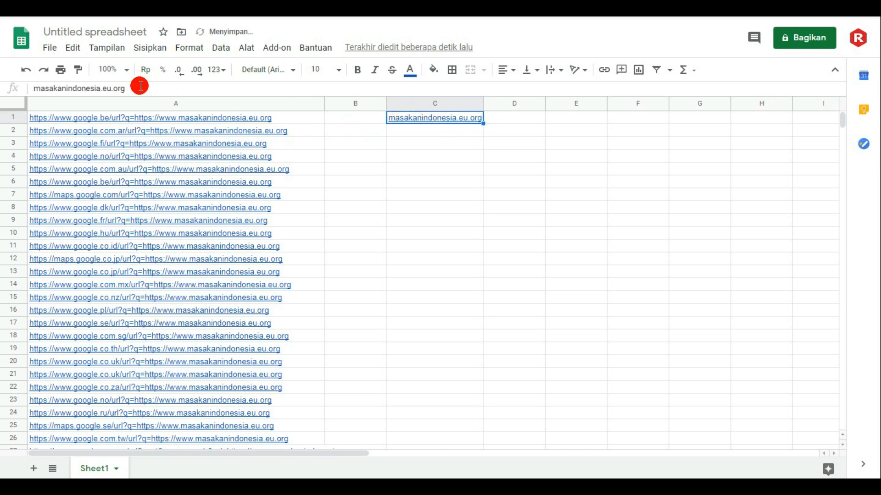
drag(140, 86, 40, 82)
right_click(51, 88)
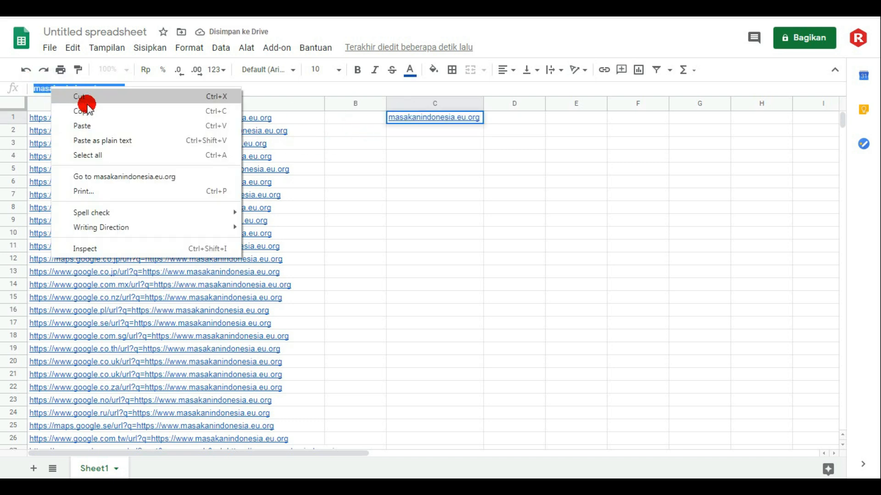
click(88, 111)
click(415, 133)
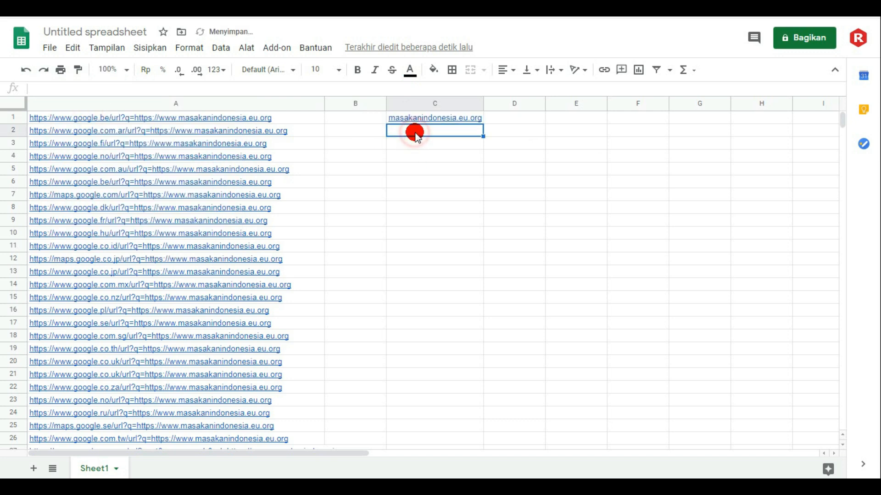
right_click(417, 134)
click(455, 107)
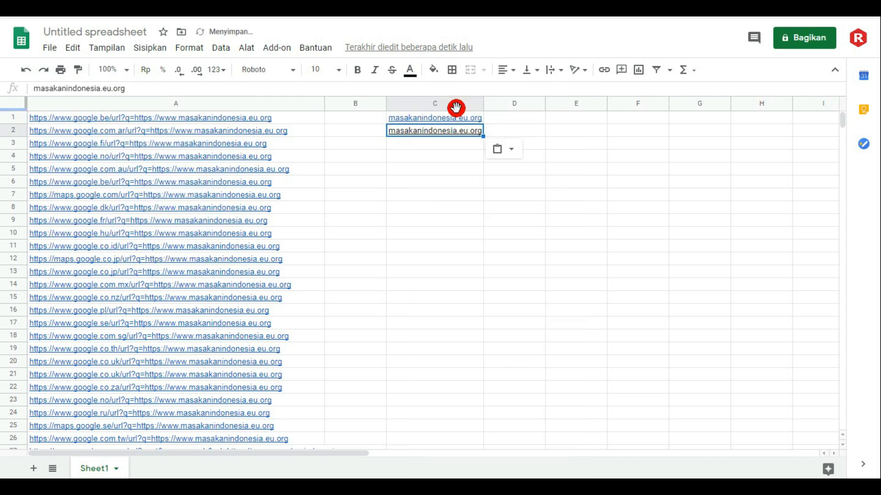
click(416, 144)
right_click(430, 146)
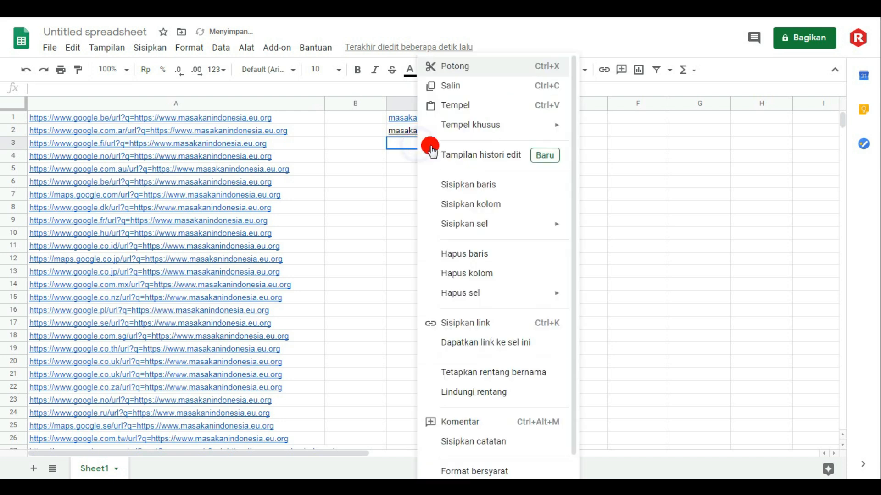
click(455, 106)
- Fill column C downward with the domain from cells C1:C3, alongside the URL list in column A
drag(448, 120, 441, 143)
mouse_move(487, 150)
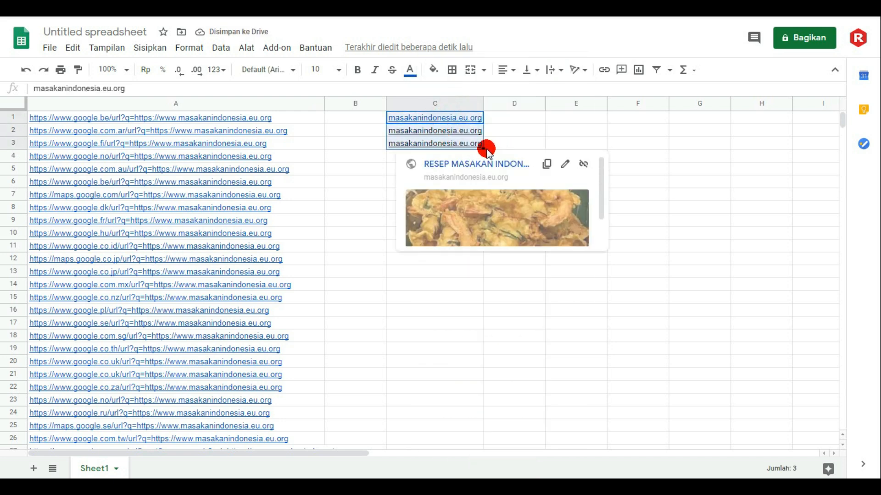
drag(483, 148, 482, 458)
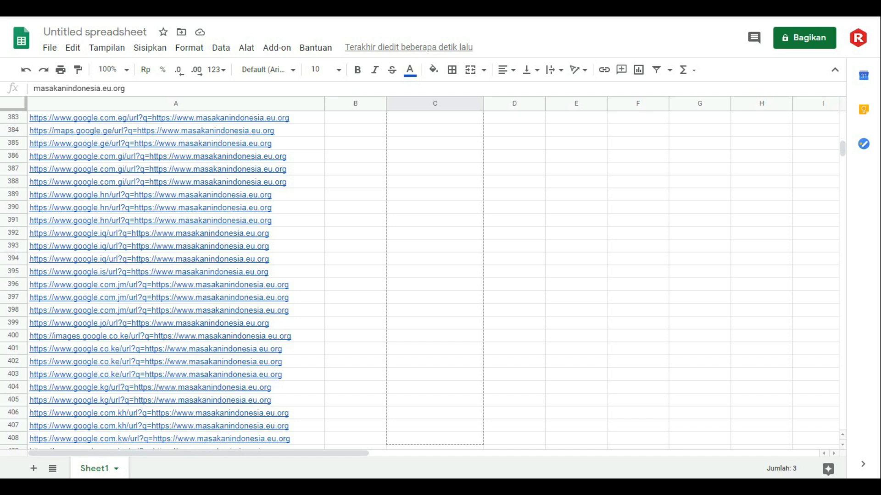
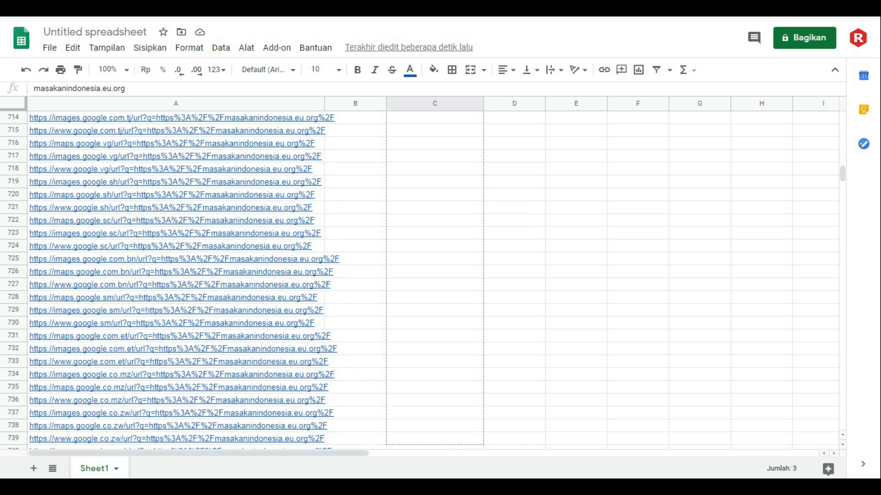
- Extend the domain fill in column C down to row 3982, the last row of the URL list
drag(481, 459, 481, 459)
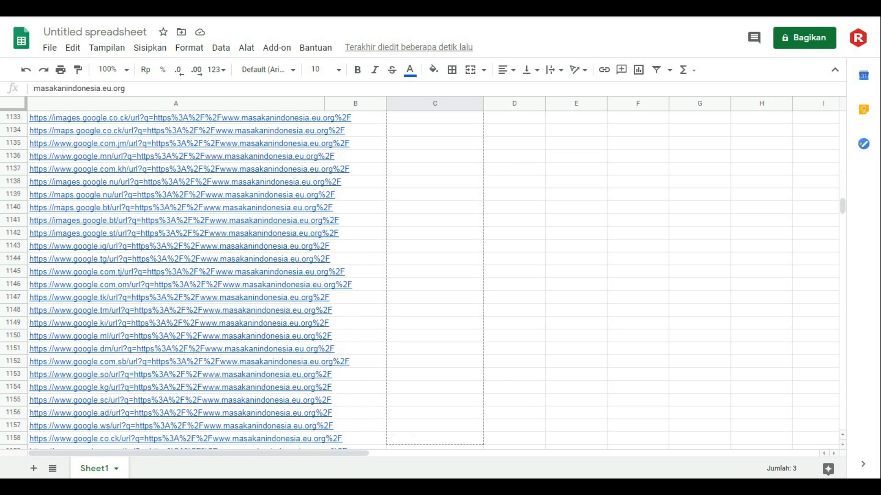
drag(482, 459, 481, 458)
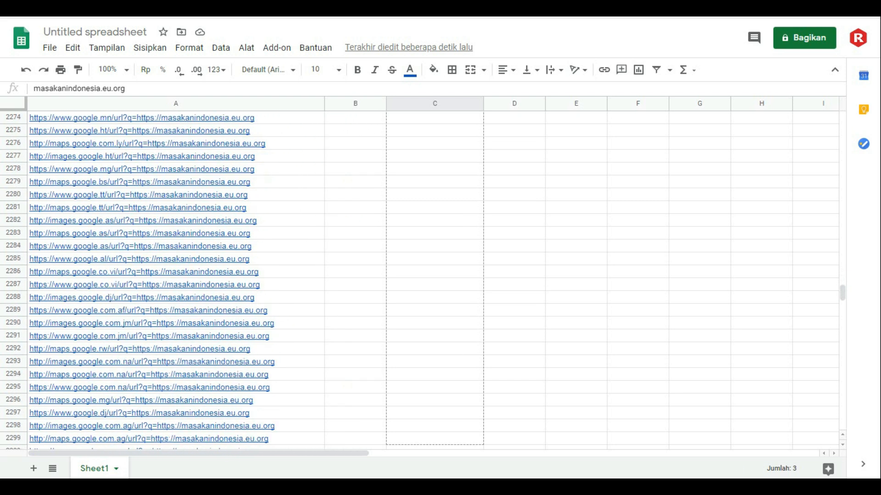
scroll(432, 276, down, 20)
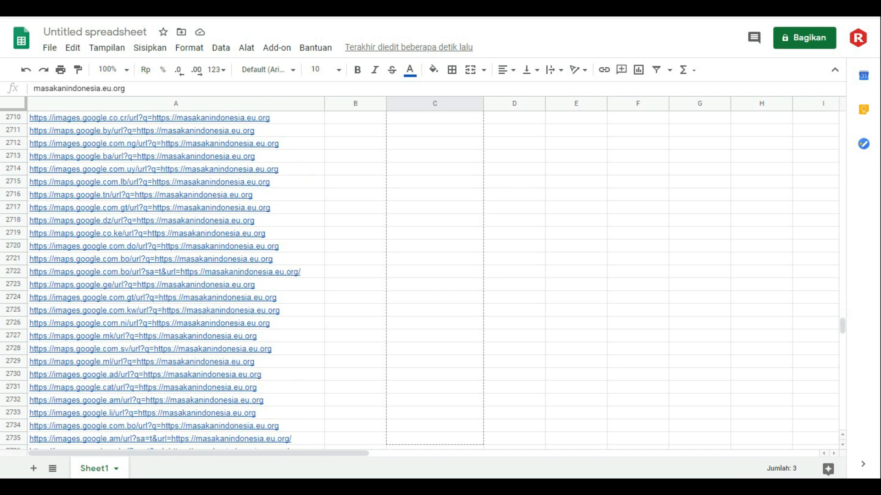
scroll(431, 275, down, 20)
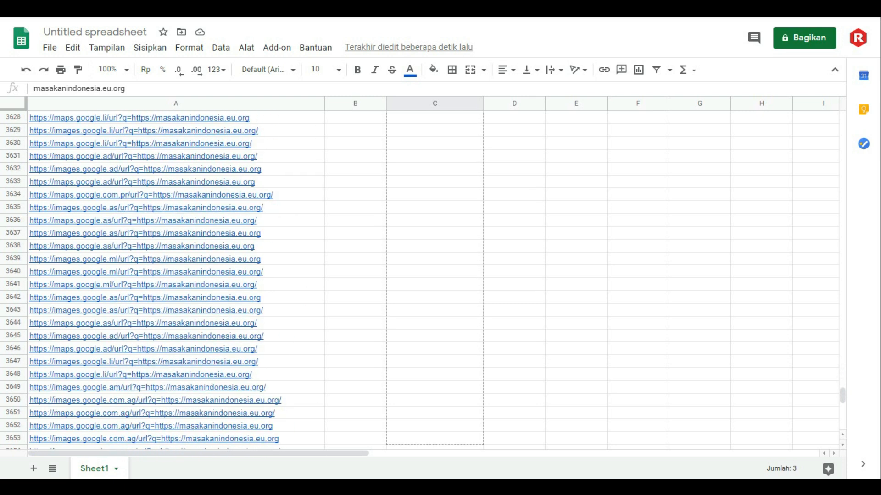
scroll(422, 276, down, 20)
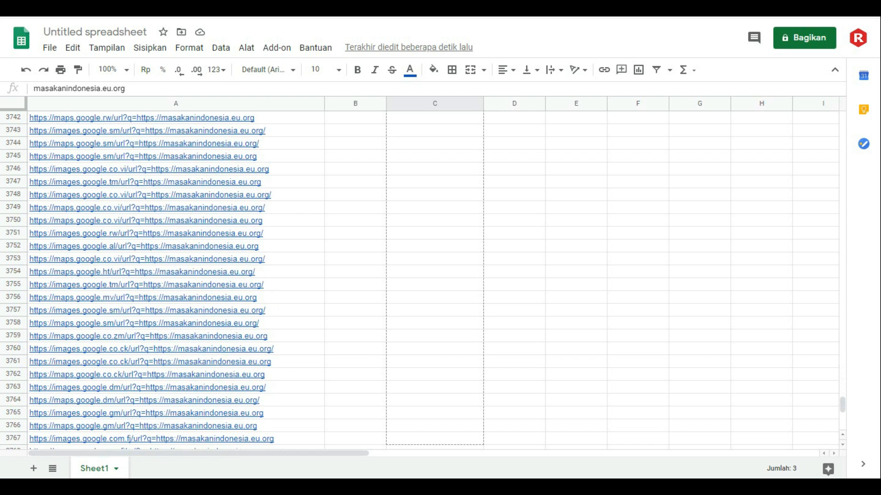
scroll(422, 275, down, 20)
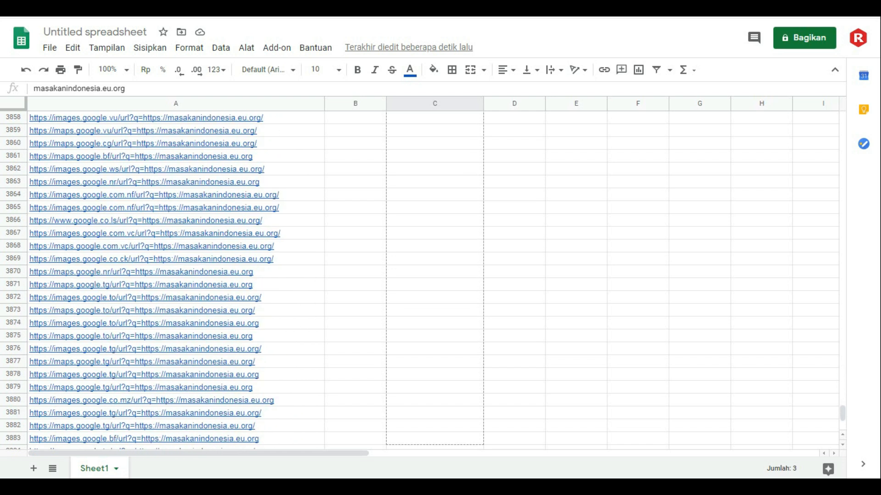
scroll(422, 275, down, 10)
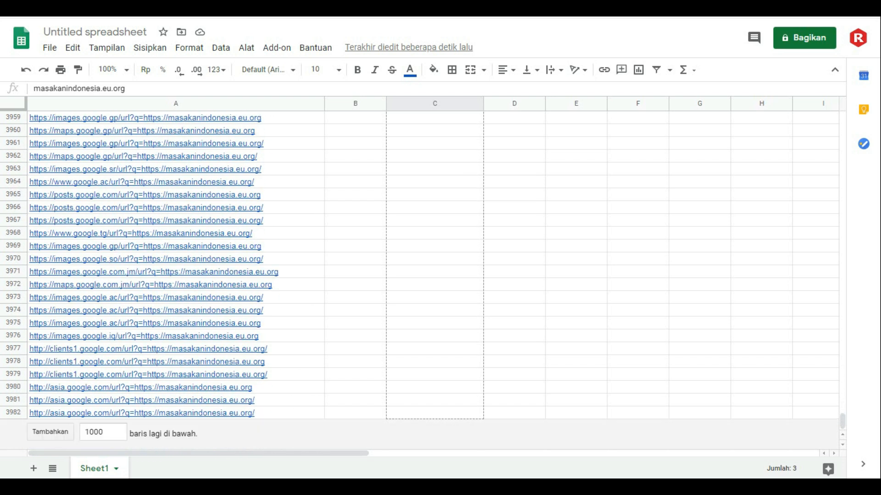
shift+click(450, 414)
key(ctrl+v)
click(528, 379)
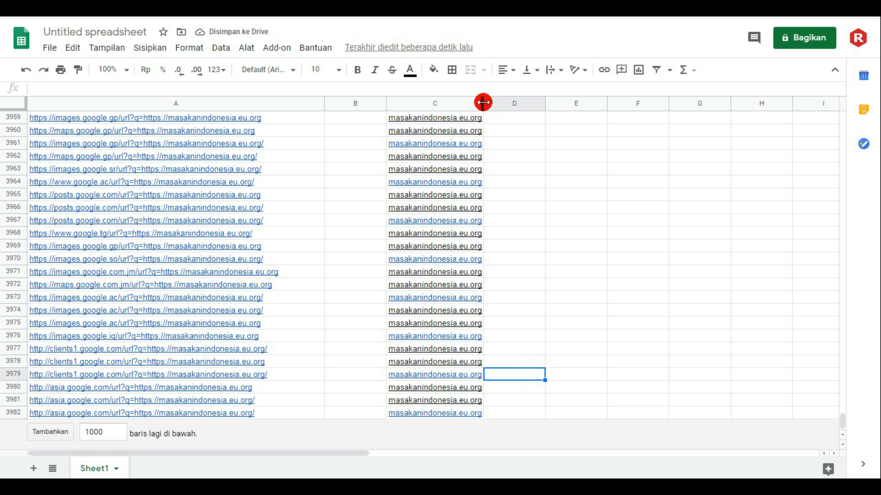
- Widen column C by about a quarter so the domain text has some spare room
drag(483, 103, 508, 107)
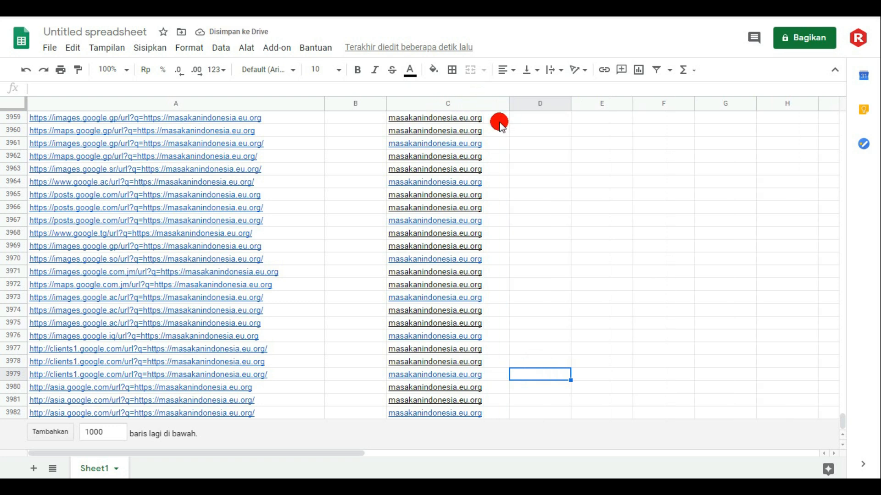
click(661, 208)
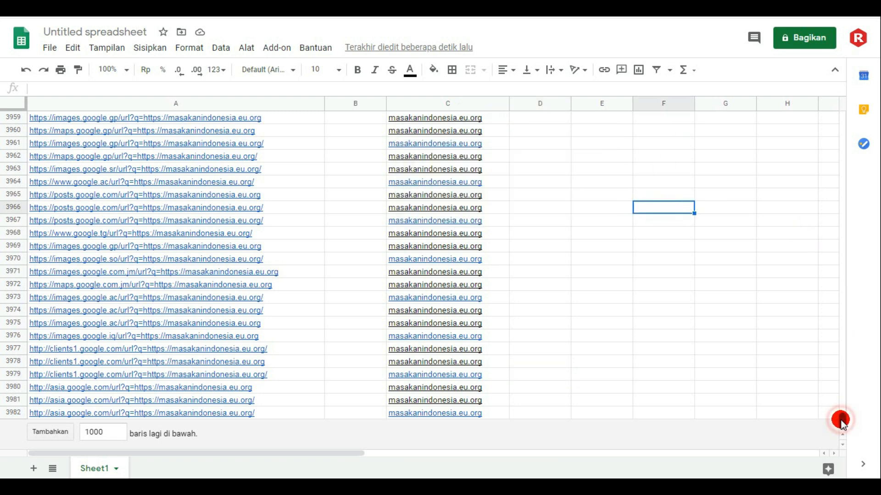
drag(846, 415, 816, 84)
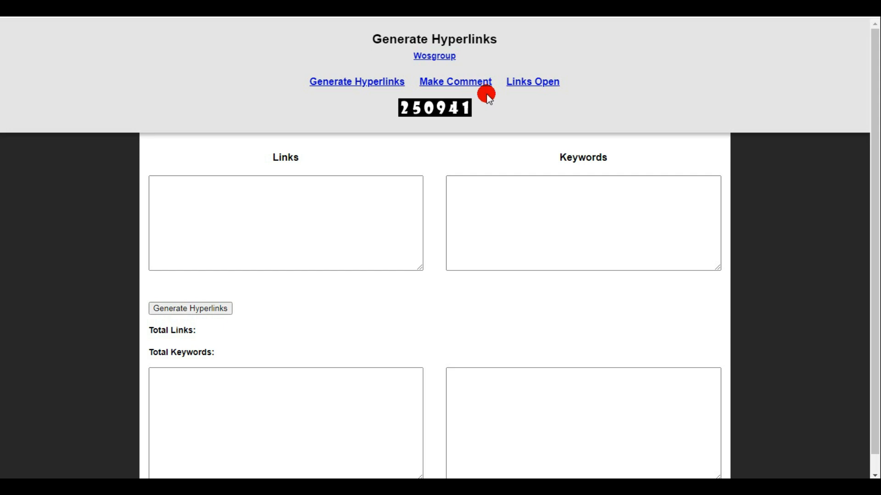
- Copy all URLs from column A of the sheet and paste them as the Links on the Generate Hyperlinks page
click(285, 214)
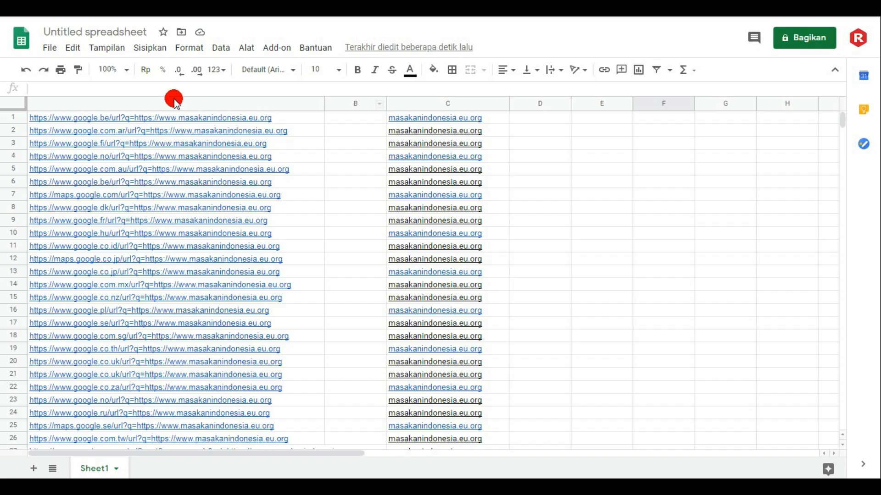
click(143, 104)
right_click(131, 119)
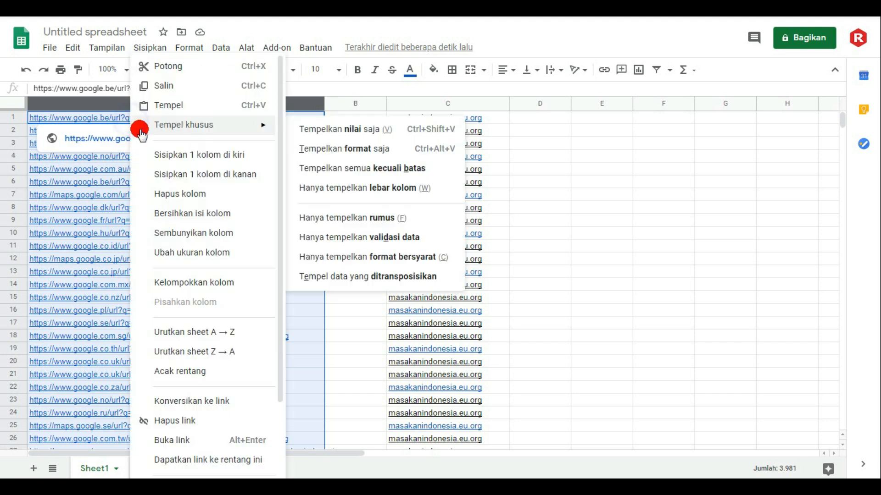
click(168, 86)
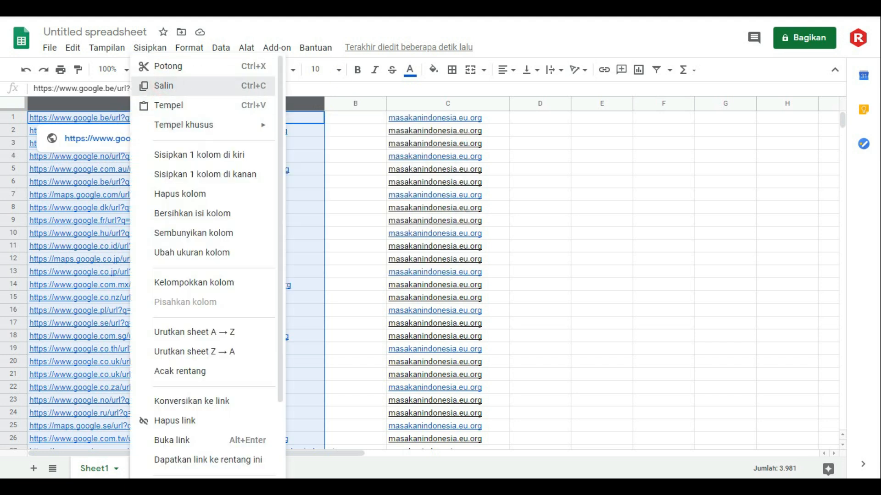
click(191, 137)
key(alt+Tab)
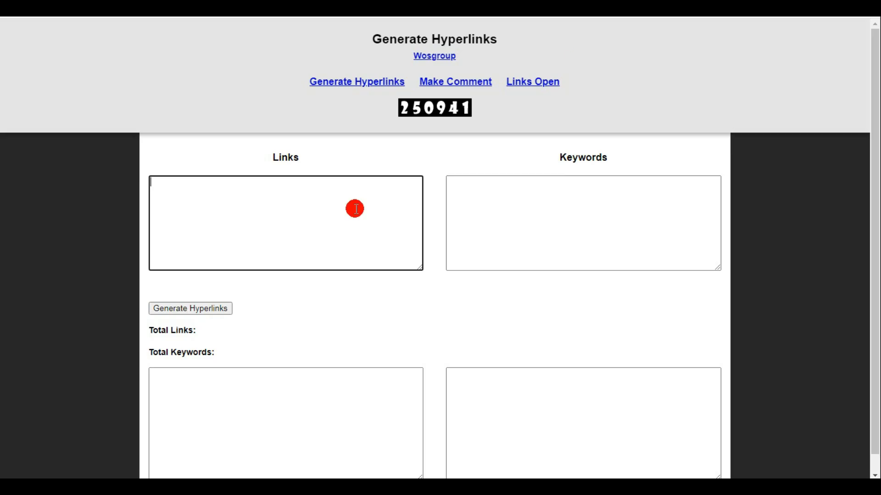
right_click(263, 188)
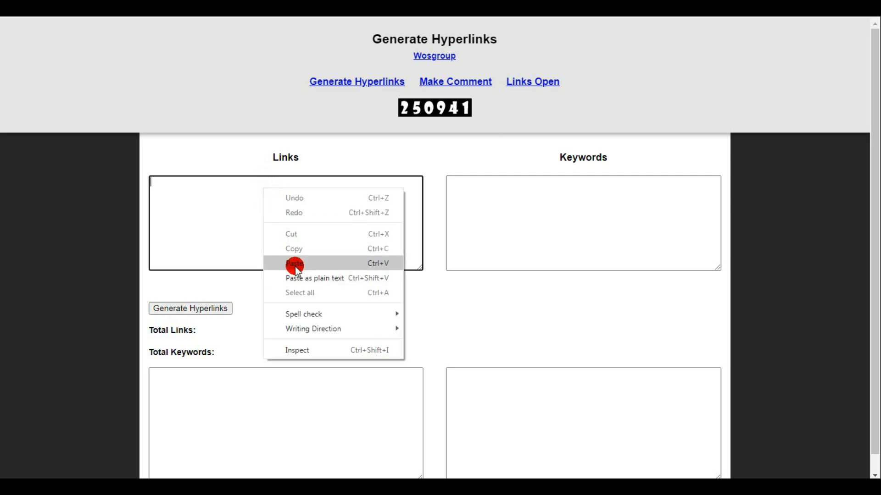
click(295, 263)
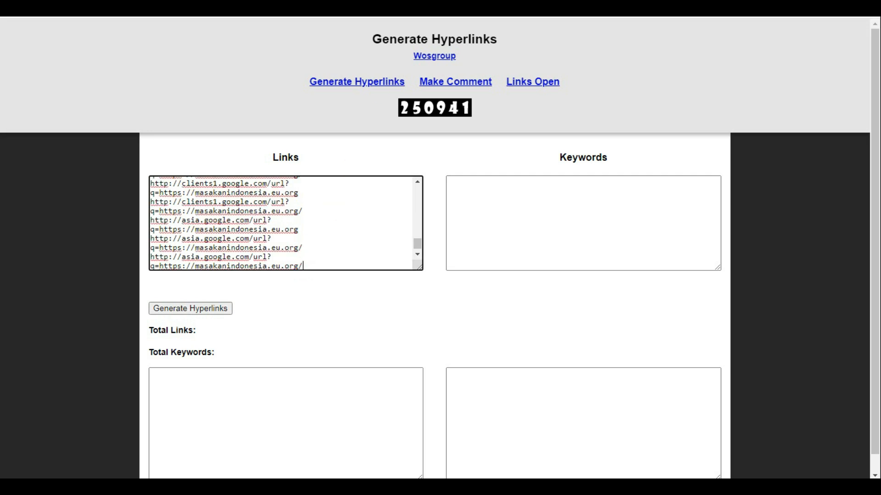
- Copy the domain entries from column C of the sheet and paste them as the Keywords on the Generate Hyperlinks page
click(498, 9)
click(477, 109)
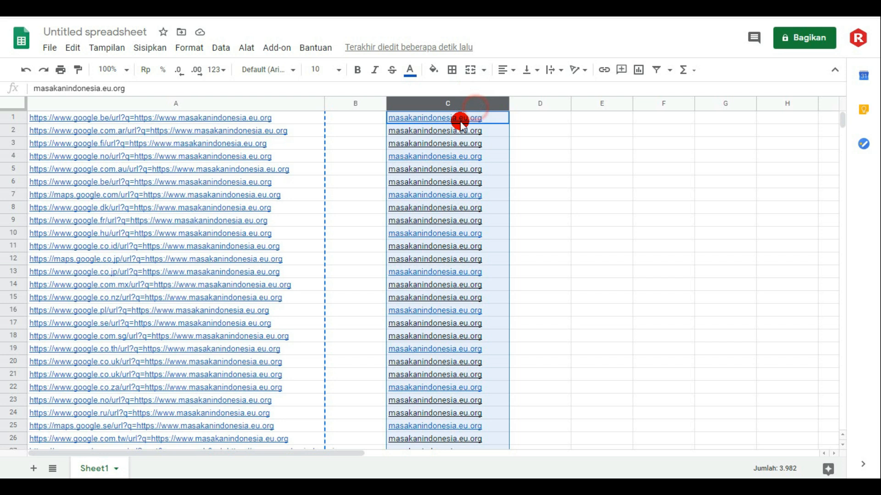
right_click(422, 117)
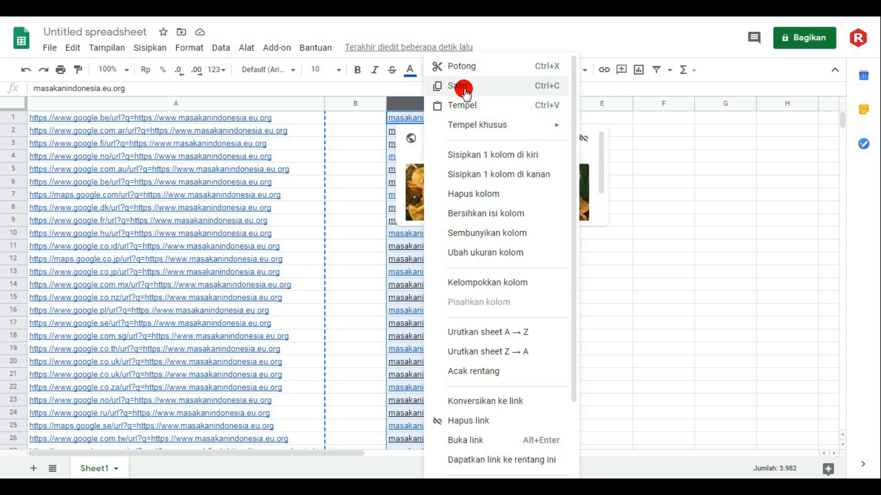
click(480, 86)
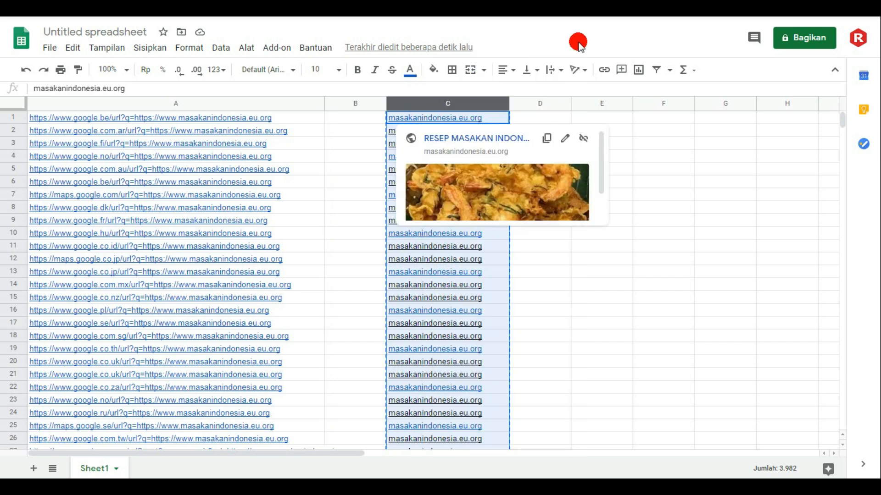
click(578, 9)
click(497, 191)
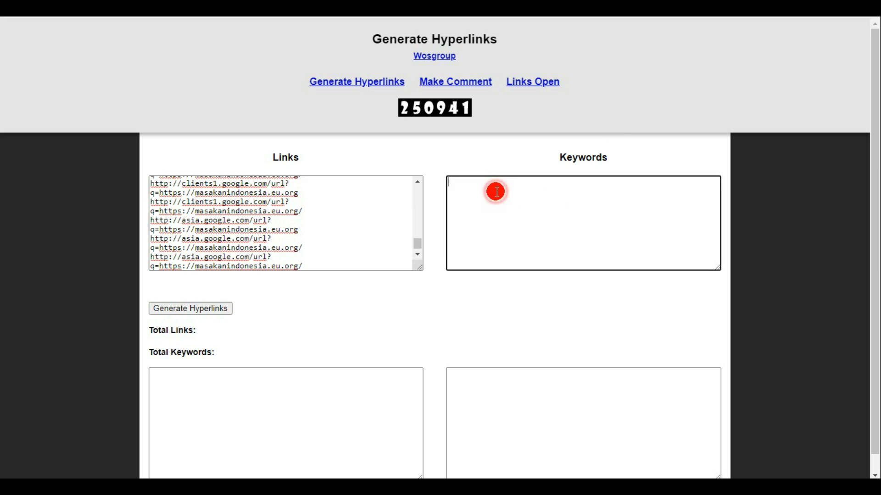
right_click(497, 191)
click(528, 268)
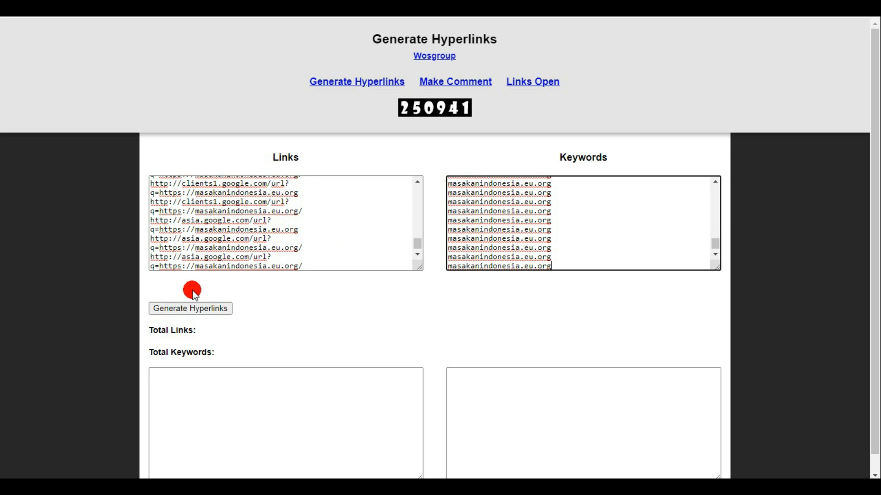
- Generate the hyperlinks from the links and keywords, and copy the entire HTML anchor code output
click(191, 309)
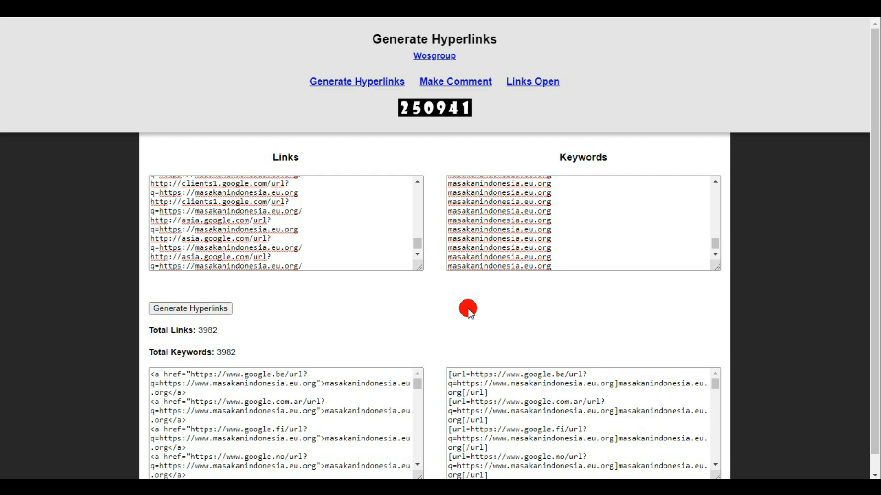
drag(875, 229, 874, 329)
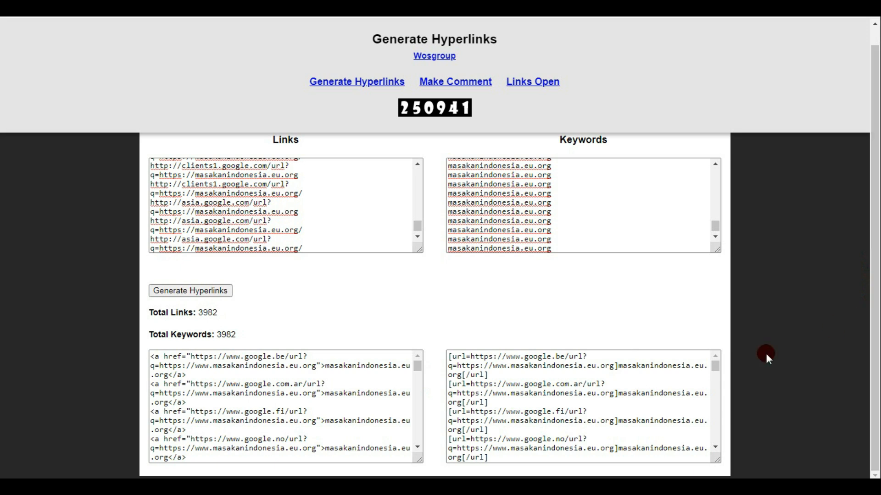
click(173, 387)
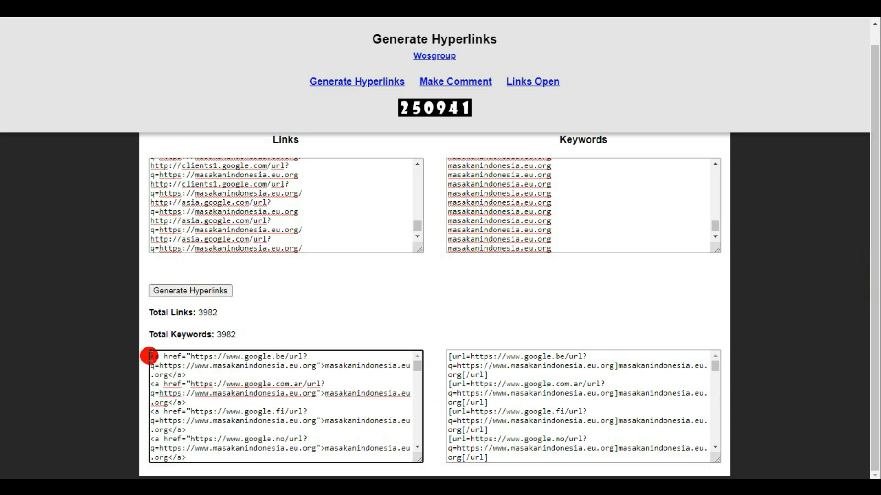
drag(150, 356, 197, 387)
key(ctrl+a)
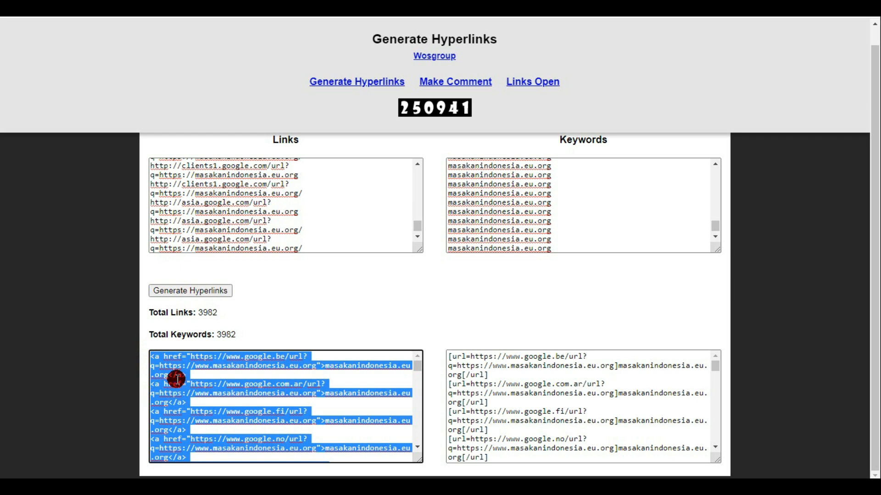
right_click(180, 382)
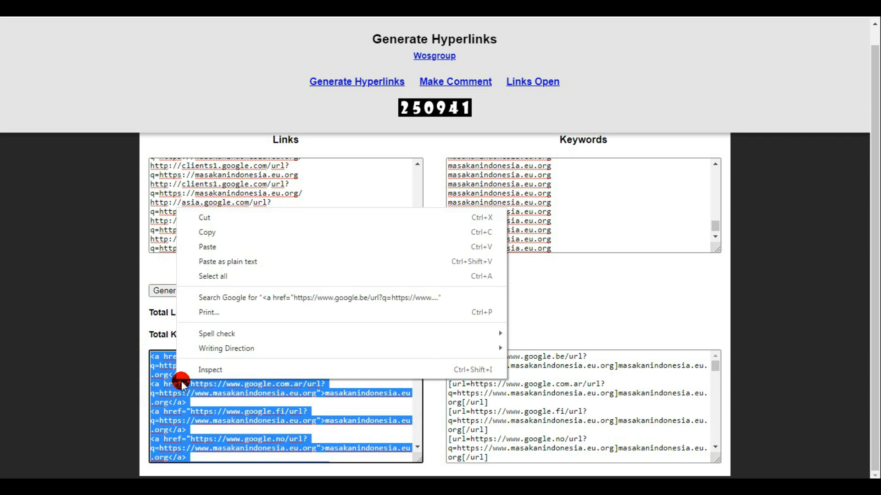
click(222, 230)
- Switch back to Google Sheets, add a second sheet, and widen its column A to about seven times the default width
click(338, 487)
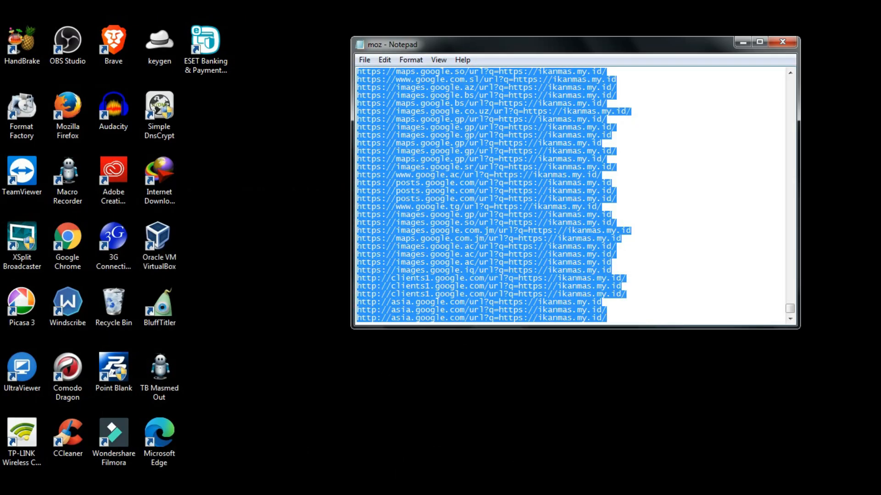
click(338, 487)
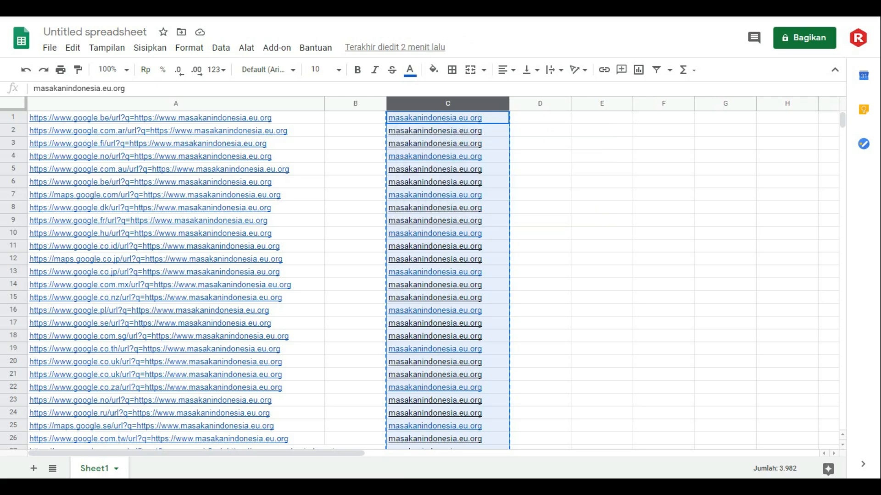
click(34, 469)
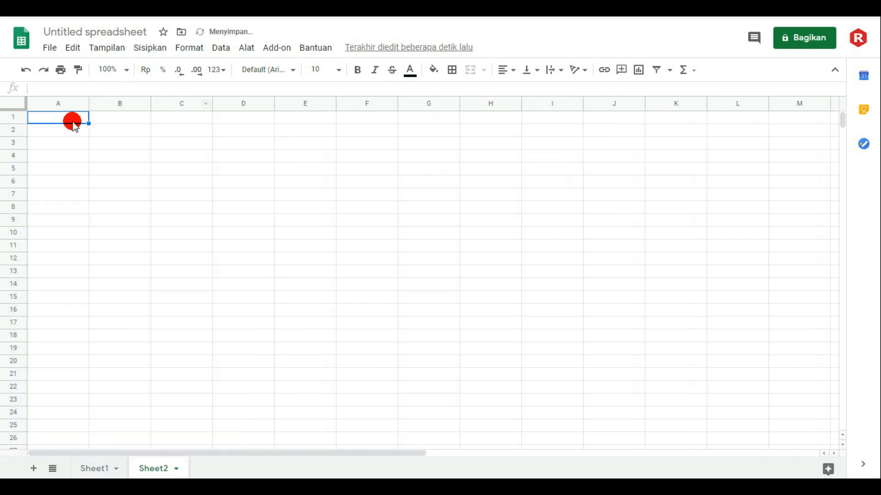
drag(89, 104, 115, 120)
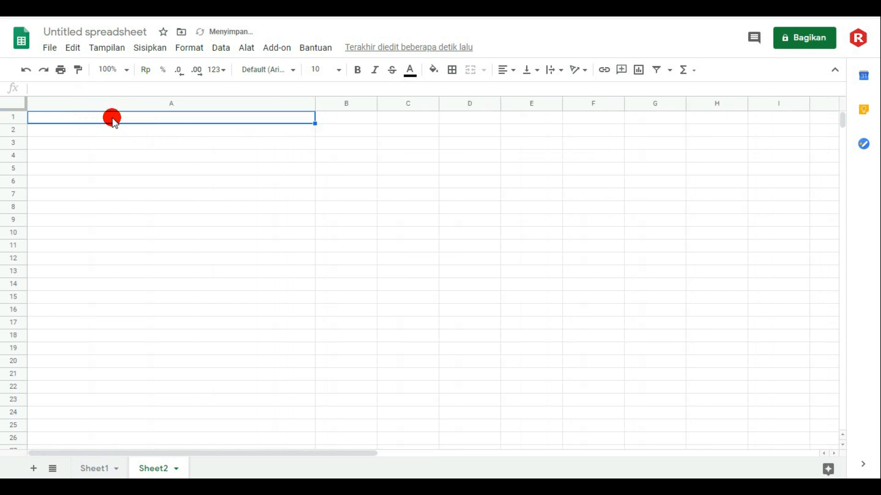
drag(313, 102, 471, 110)
- Paste the copied HTML anchor code into the new sheet starting at cell A1
right_click(142, 119)
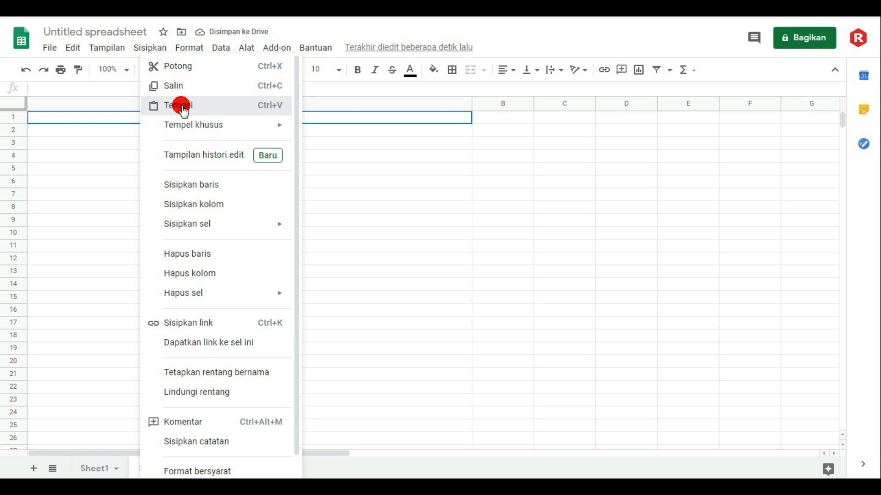
click(182, 106)
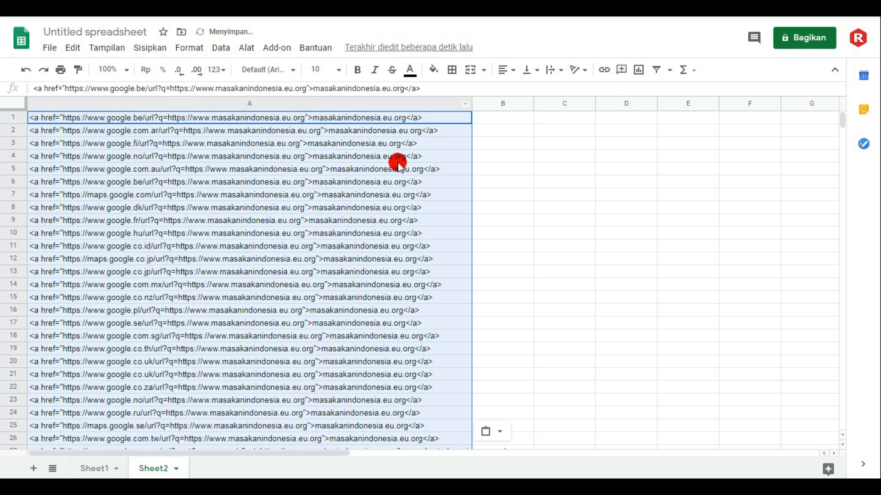
click(506, 182)
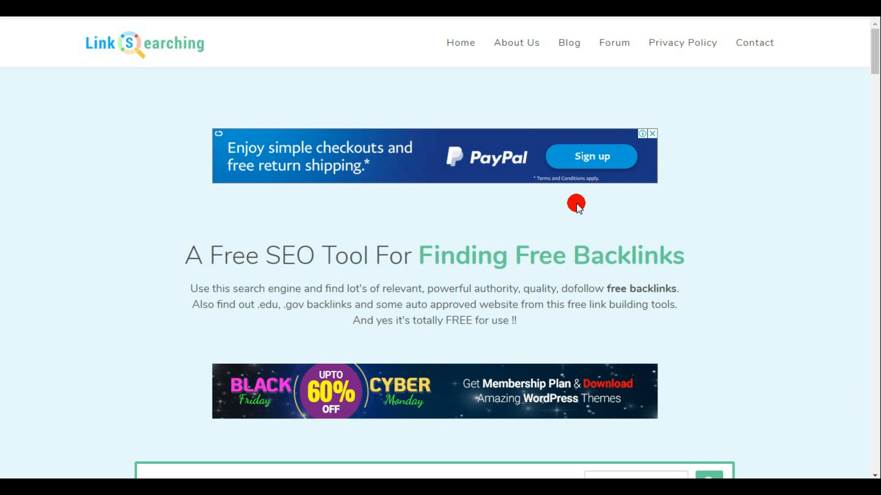
- Set the backlink search type to Blog Commenting on the LinkSearching page, leaving the keyword empty
scroll(577, 205, down, 3)
scroll(577, 203, down, 1)
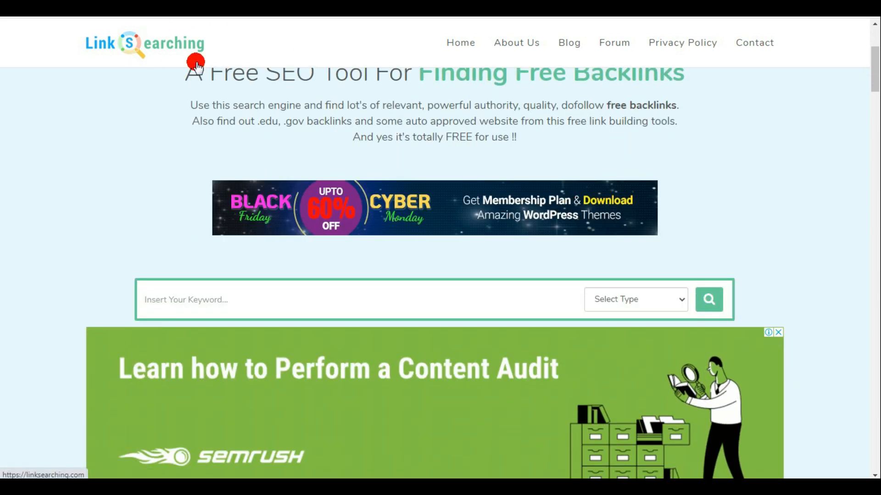
click(322, 304)
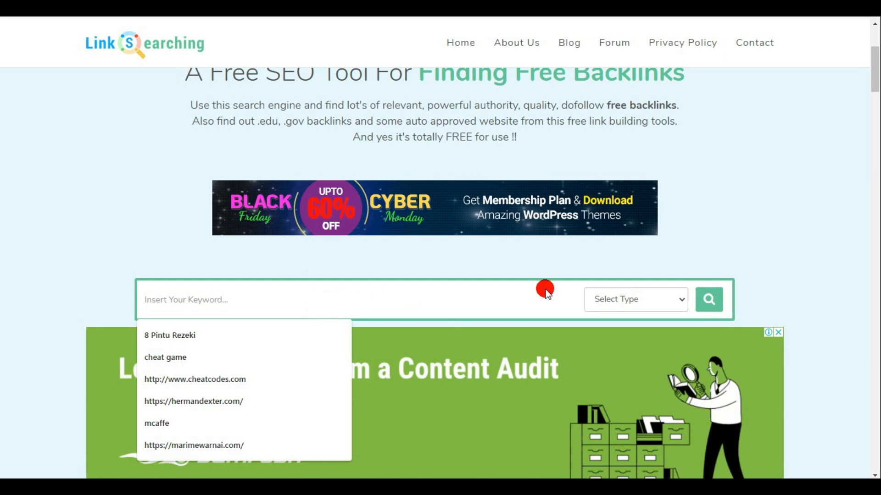
click(772, 212)
click(681, 301)
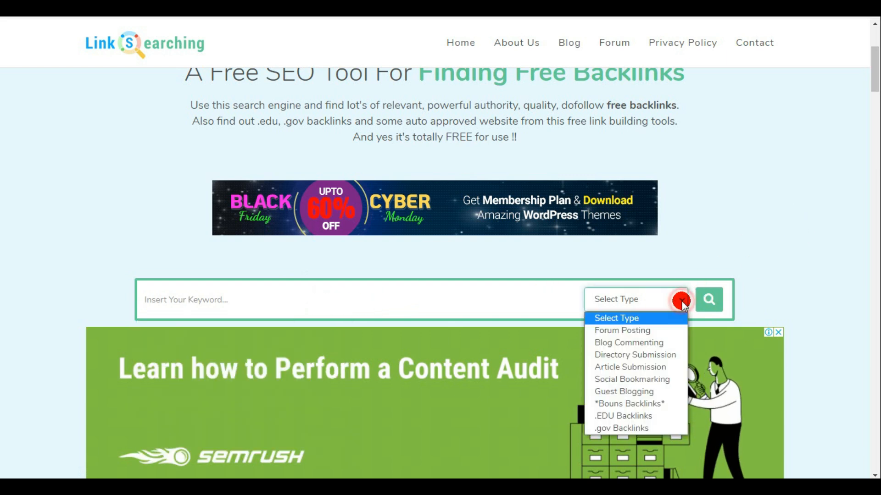
click(636, 344)
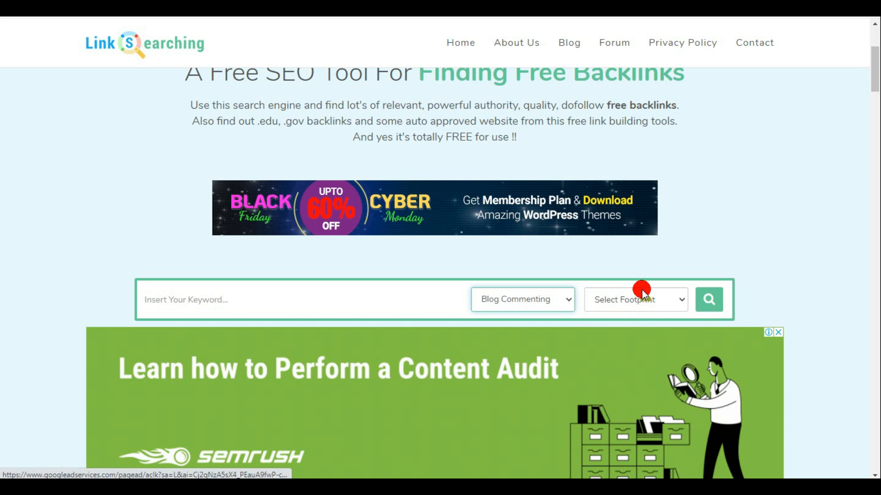
- Choose the Blogspot Comment category with the Find Blog option and run the backlink search
drag(871, 87, 871, 101)
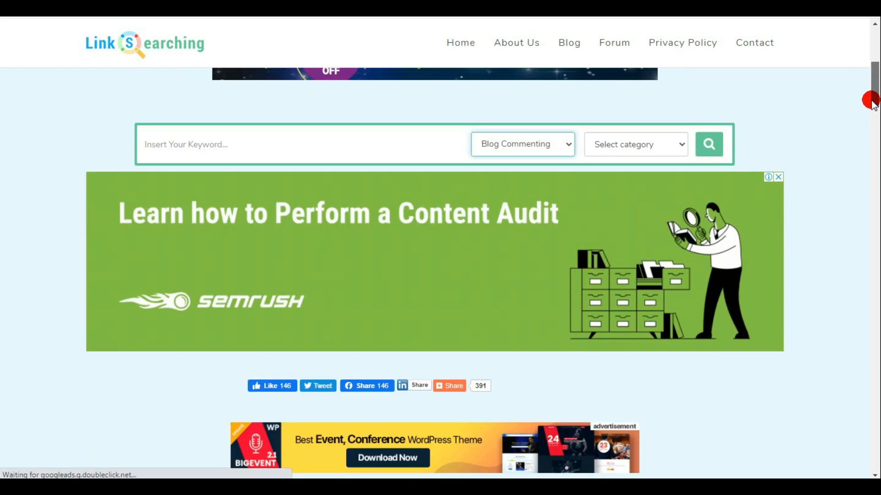
click(678, 143)
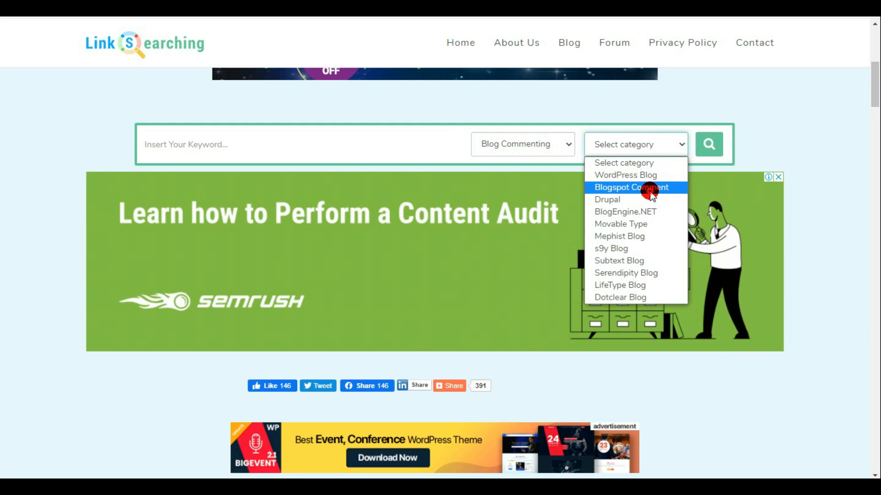
click(652, 188)
click(679, 144)
click(648, 174)
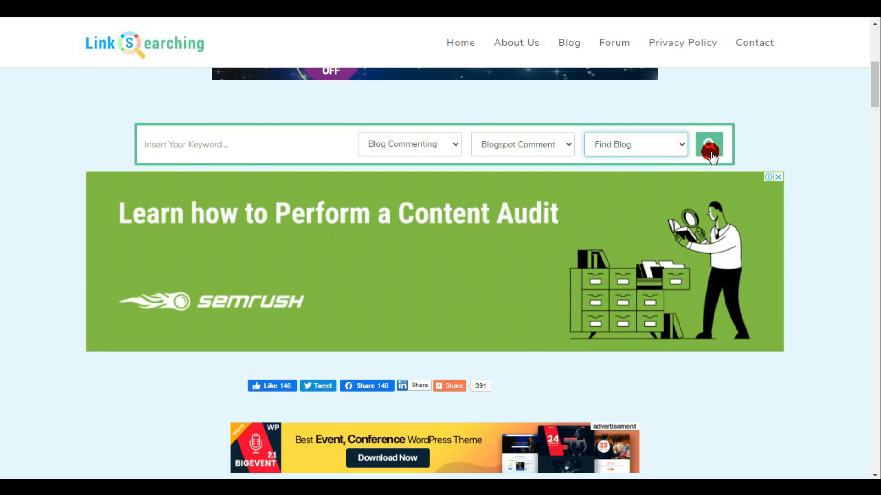
click(709, 144)
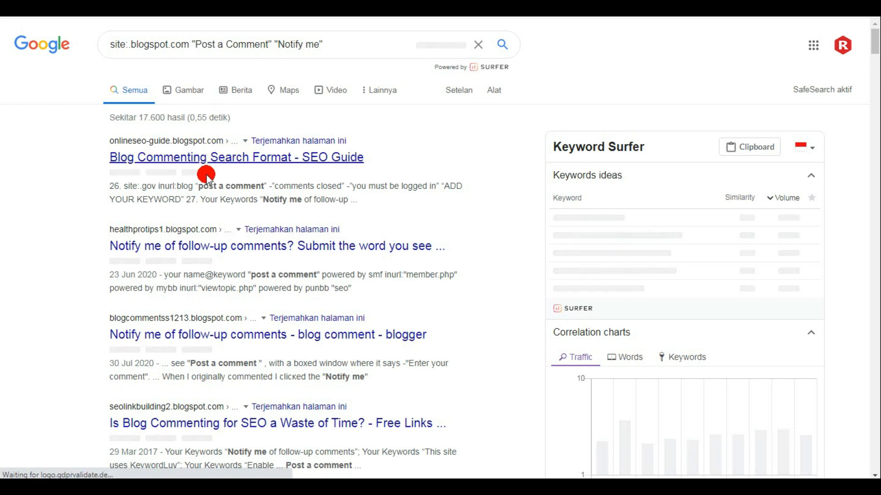
- Open the search result "Blog Commenting Search Format - SEO Guide" and go to its reader comments
click(210, 158)
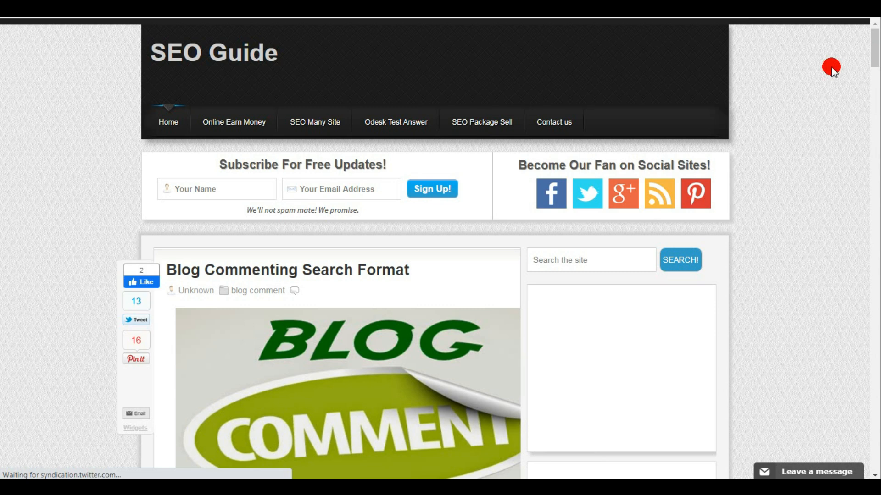
drag(874, 44, 875, 253)
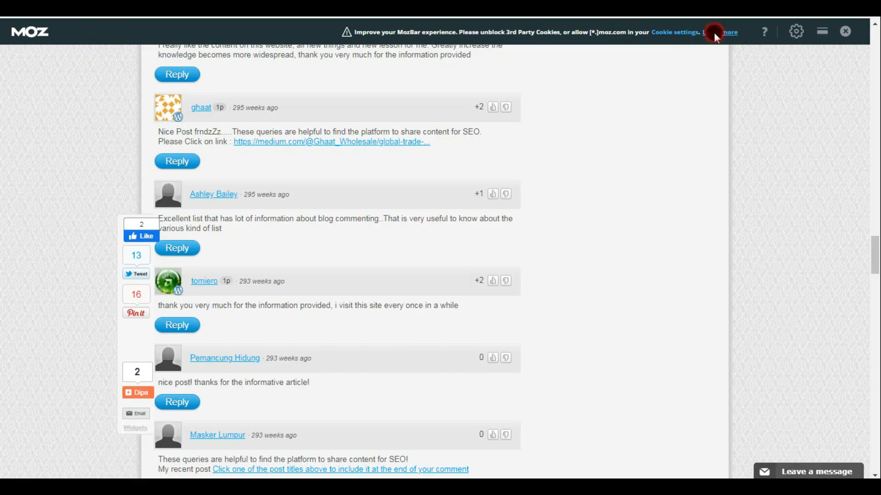
- Open the MozBar help page from the extension's notice and log in to the Moz account
click(714, 35)
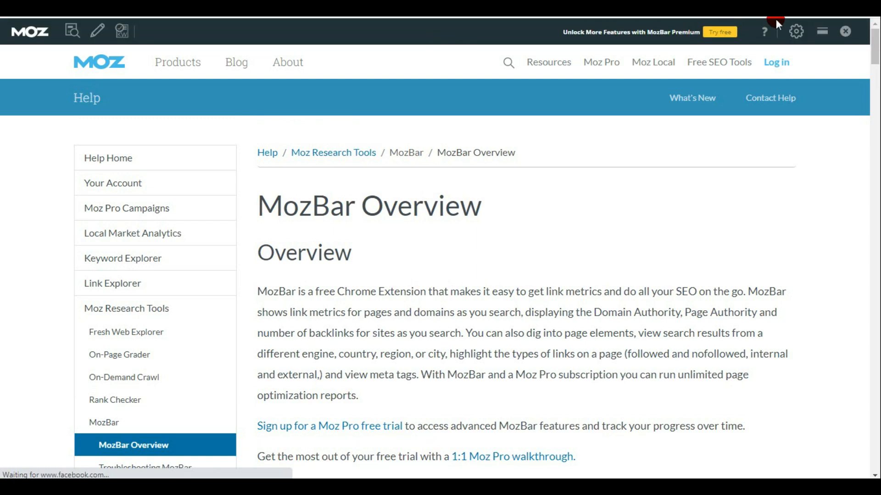
click(776, 63)
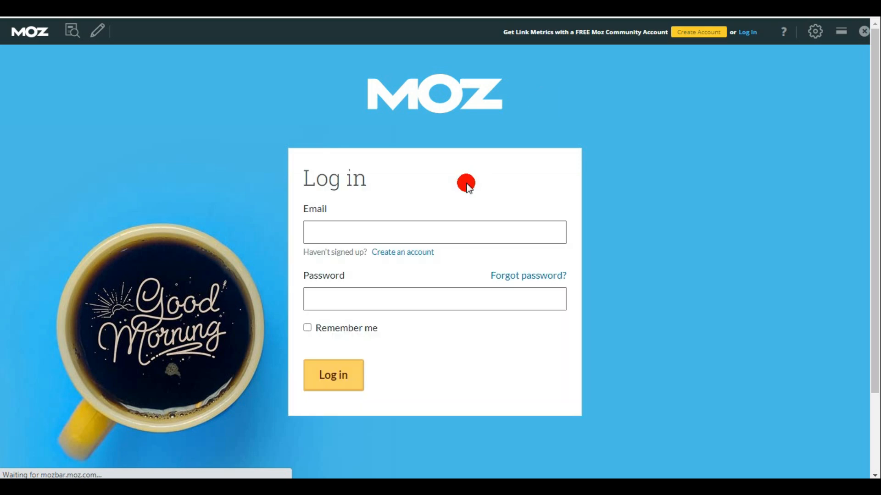
click(332, 376)
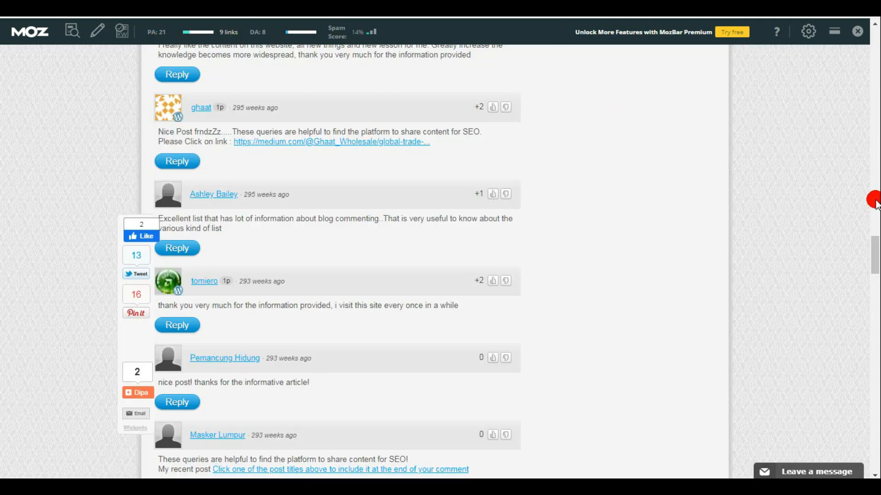
- Place the cursor in the blog's new comment box, and copy the anchor codes in A1:A7 of Sheet2 in Google Sheets
drag(872, 245, 866, 409)
click(253, 204)
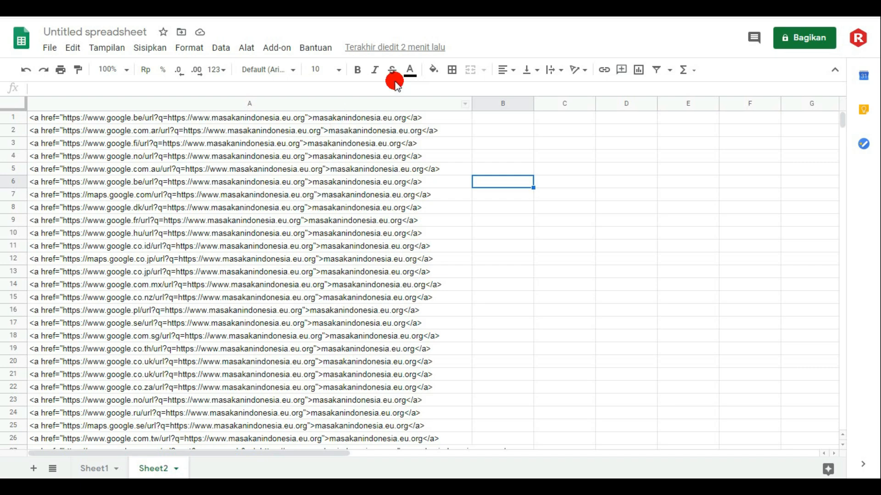
click(34, 122)
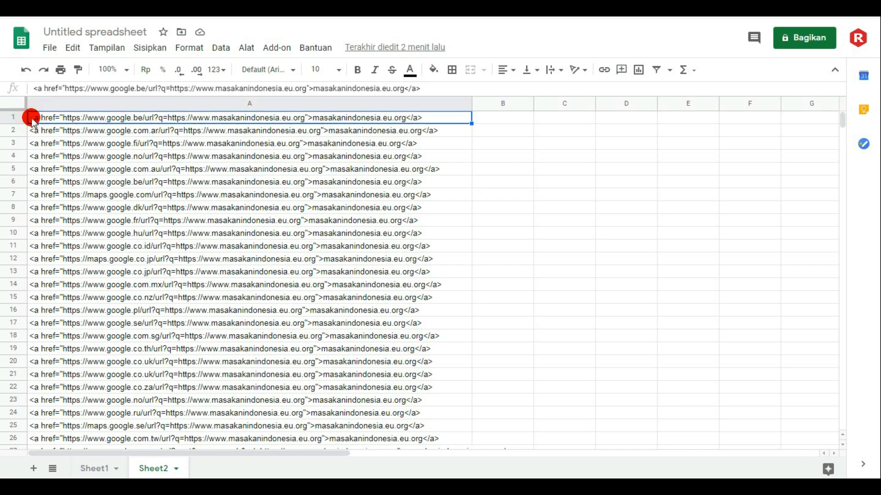
click(503, 146)
drag(39, 120, 64, 199)
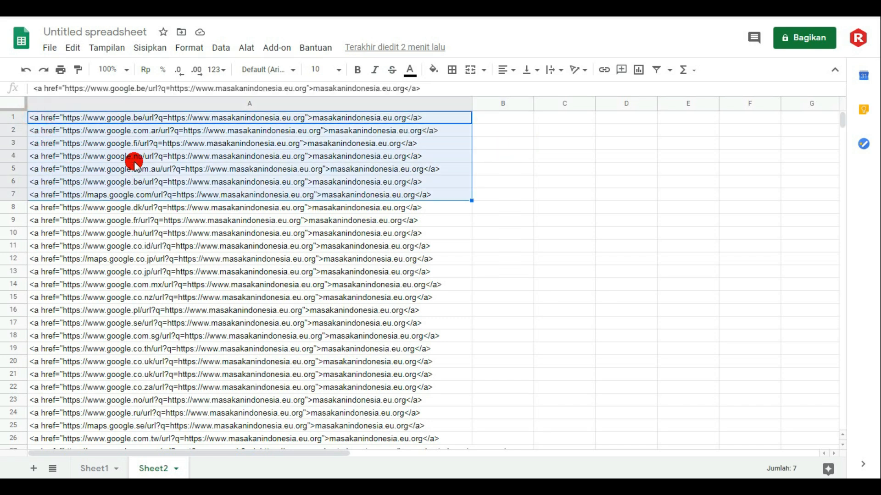
right_click(133, 161)
click(176, 89)
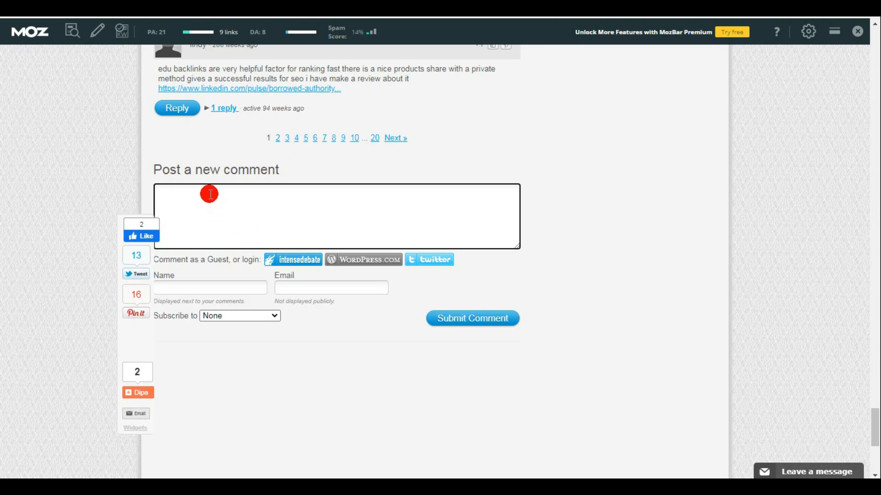
- Paste the copied anchor codes into the blog's comment box, fill in the guest name and e-mail, and submit the comment
right_click(209, 193)
click(240, 265)
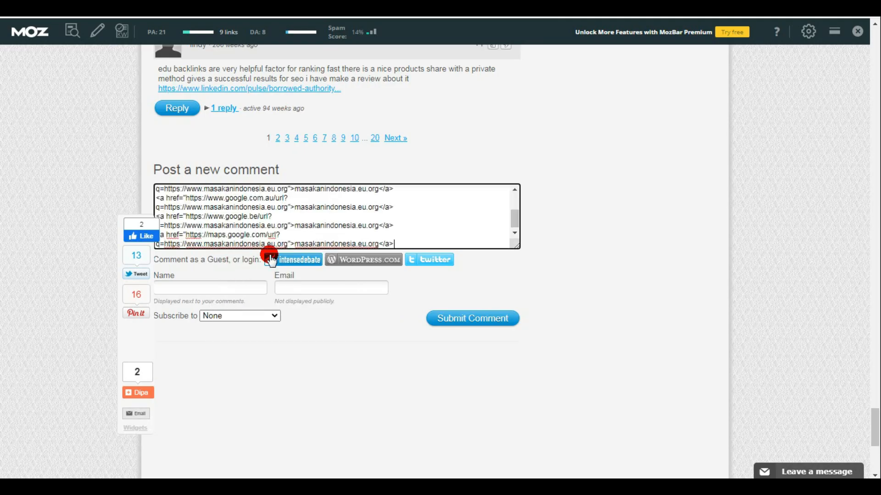
click(210, 289)
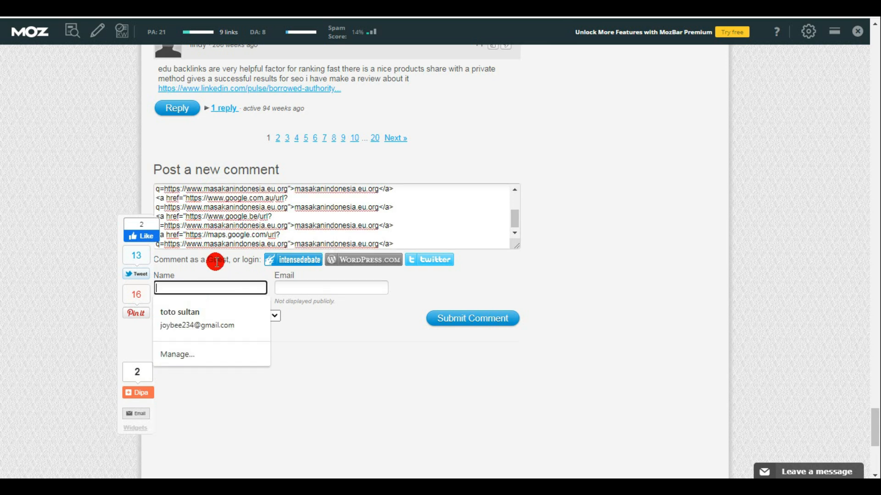
click(192, 312)
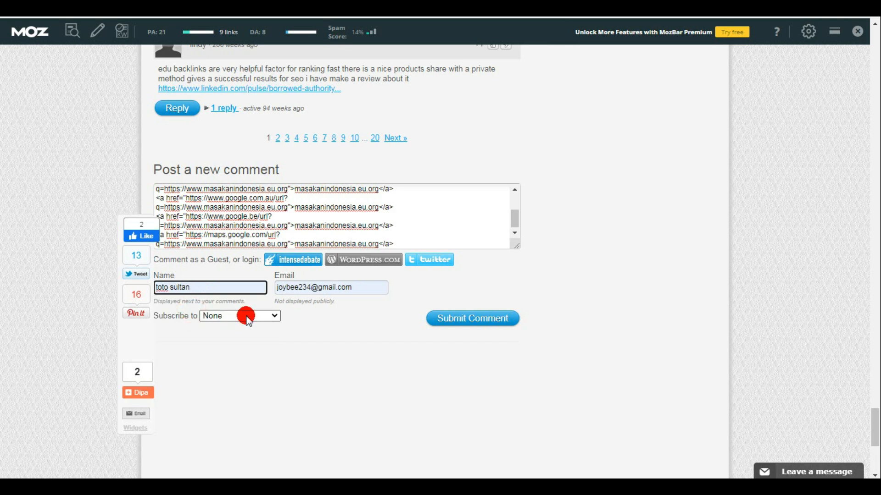
click(450, 318)
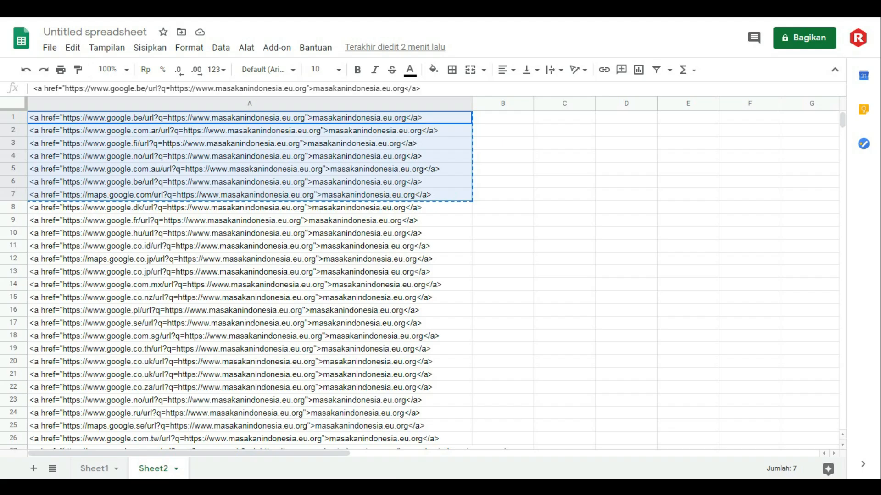
- Switch back to Google Sheets and copy the whole of column A in Sheet2
click(561, 141)
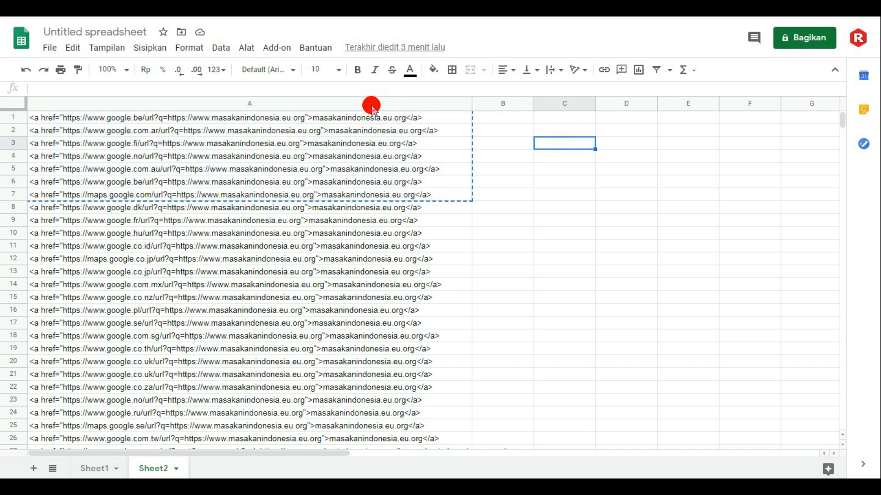
click(373, 108)
right_click(346, 106)
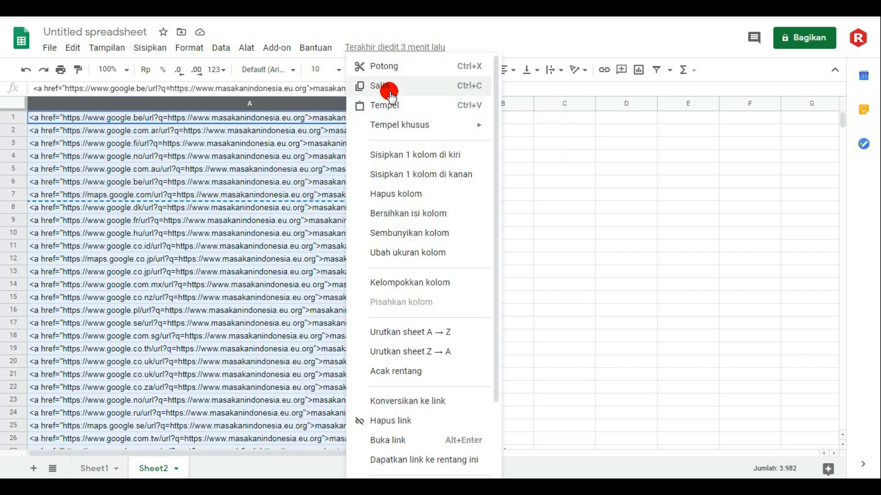
click(390, 113)
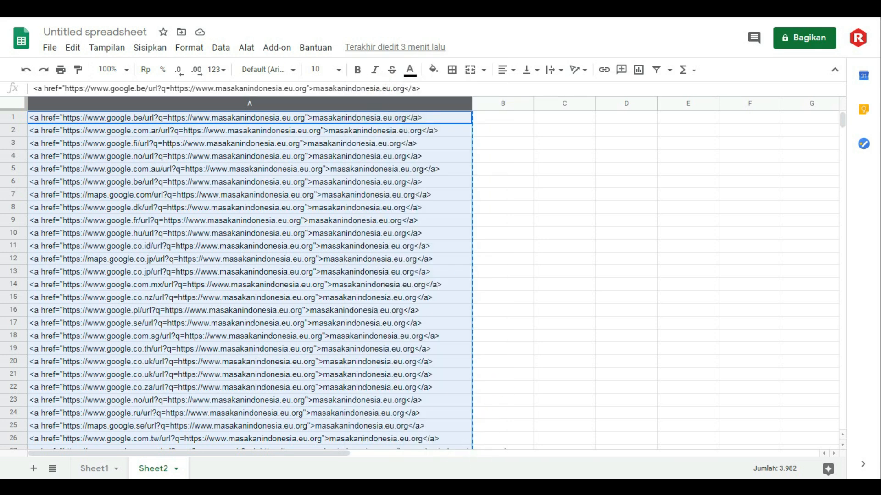
- Switch to Sublime Text, paste the anchor codes into the empty document, and maximize the window
key(alt+Tab)
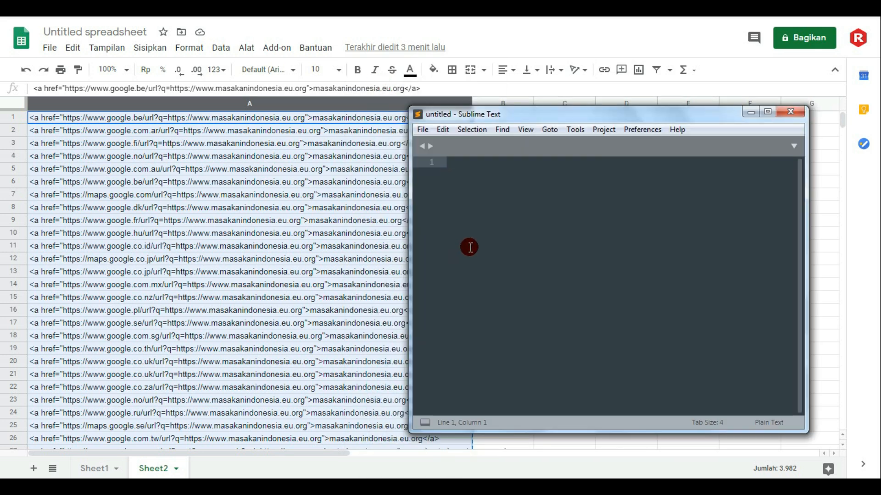
click(478, 173)
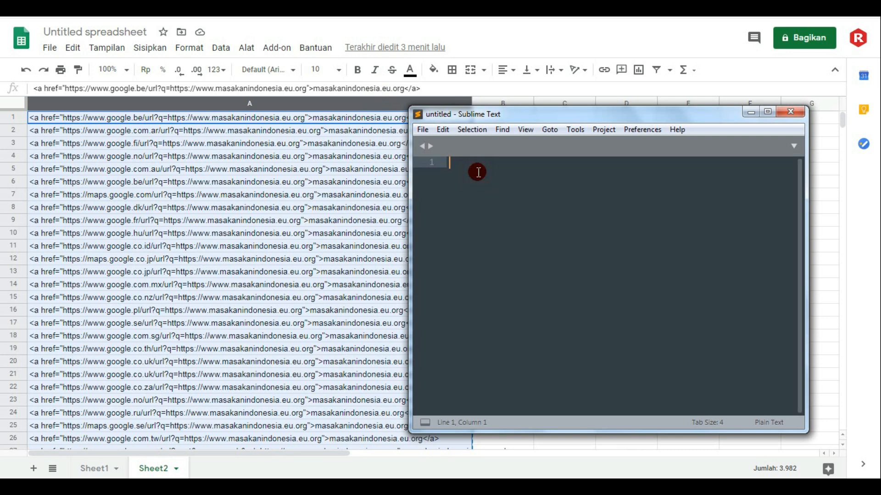
key(ctrl+v)
click(767, 112)
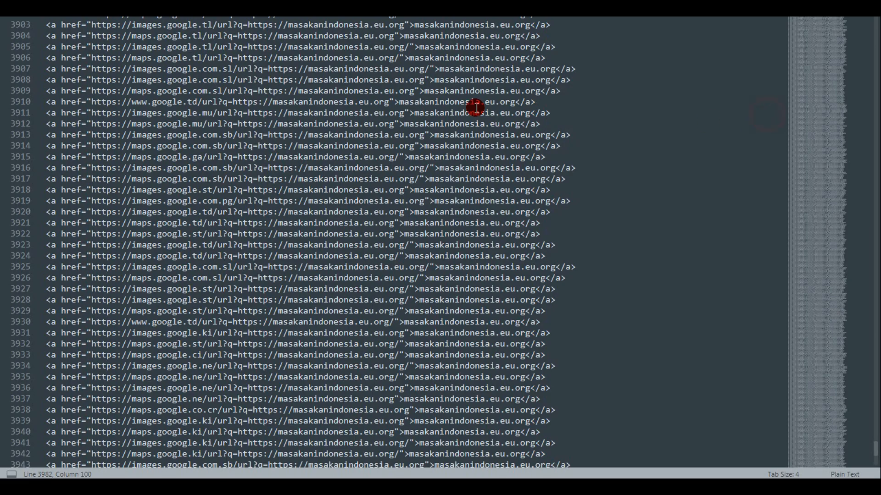
- Append <br/> to every line by replacing all matches of the regular expression $ with <br/>
scroll(601, 206, up, 2)
scroll(608, 211, up, 10)
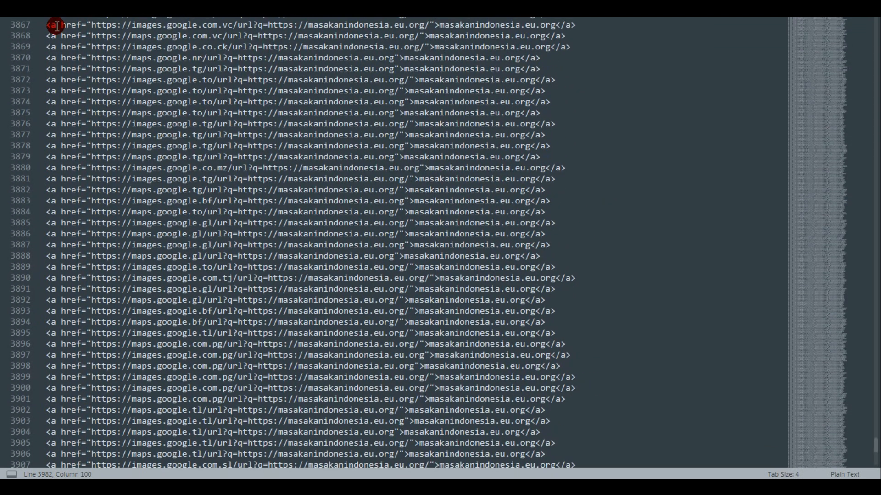
click(28, 2)
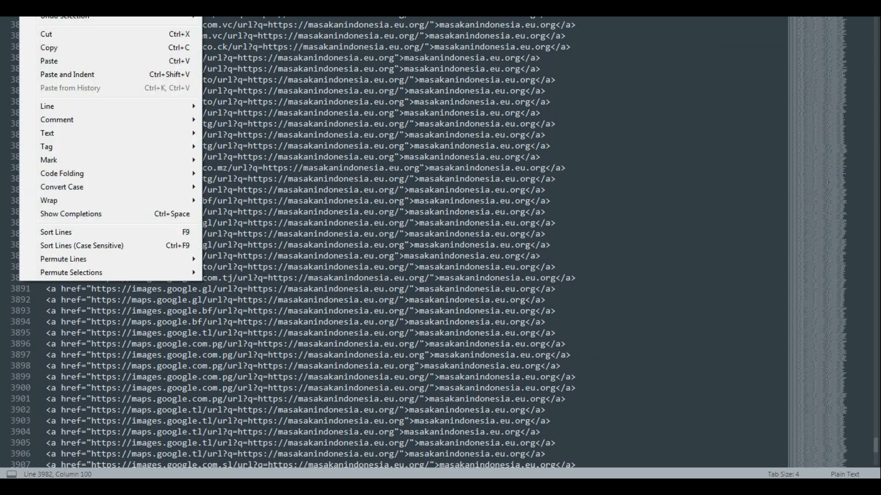
mouse_move(55, 2)
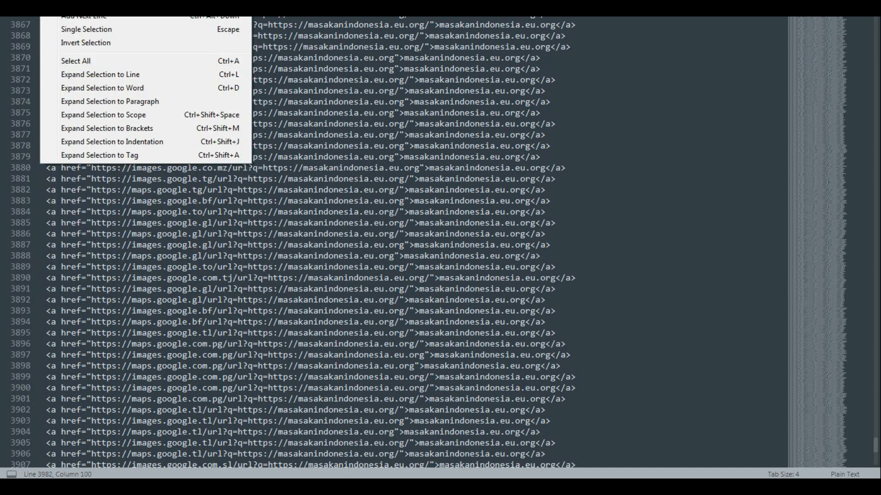
mouse_move(88, 1)
click(114, 48)
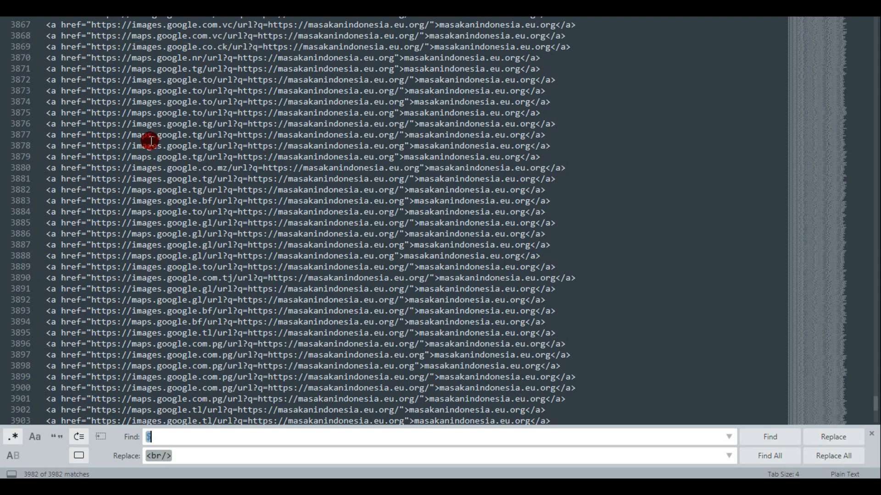
click(183, 457)
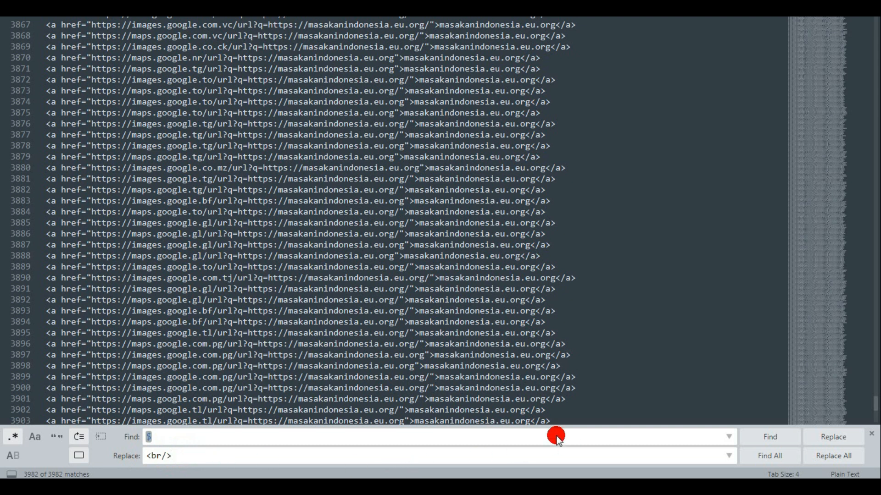
click(831, 456)
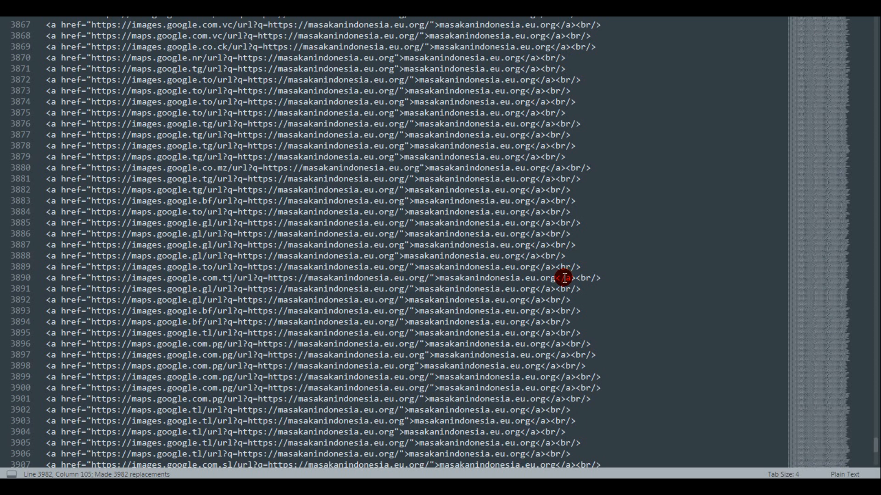
- Copy lines 3 to 11 of the anchor codes from the start of the document
drag(876, 442, 875, 9)
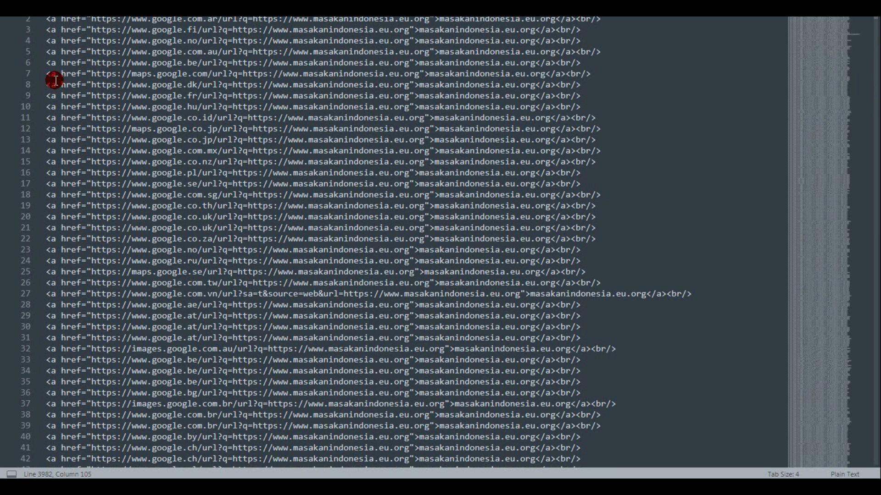
drag(46, 30, 601, 116)
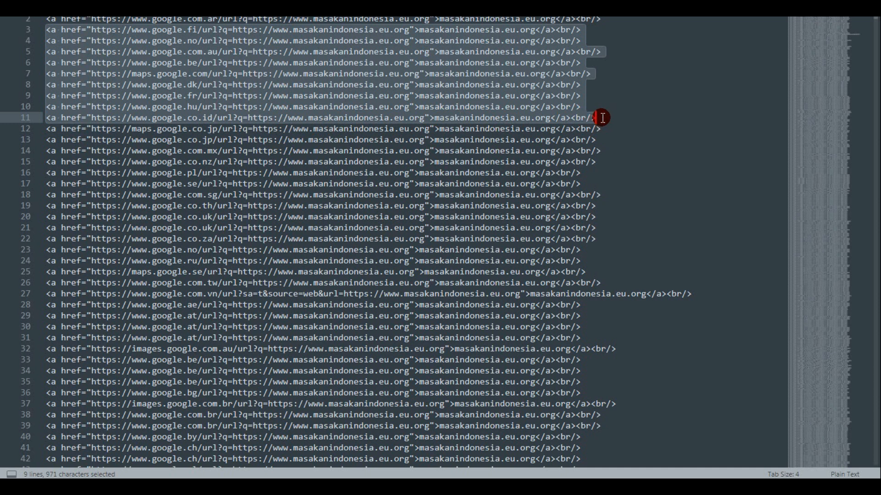
right_click(496, 88)
click(525, 127)
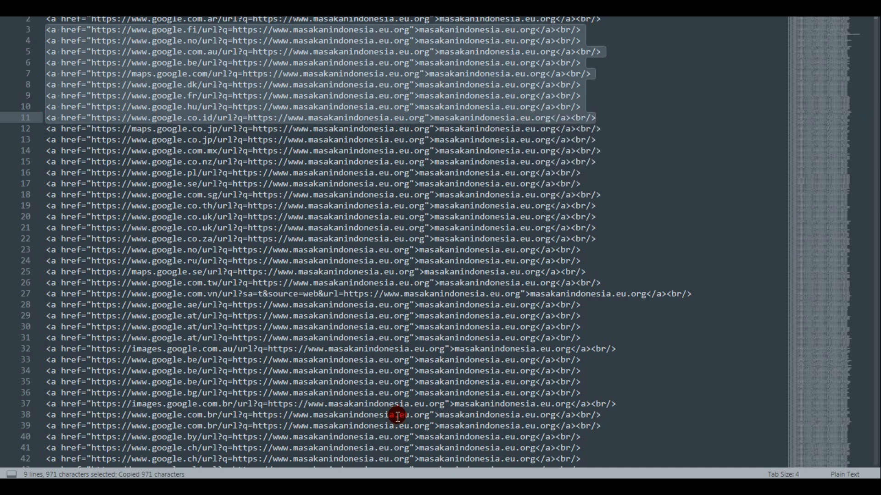
- Switch to the blog page, paste the copied anchor codes into a new comment, and submit it with the guest details filled in
key(alt+Tab)
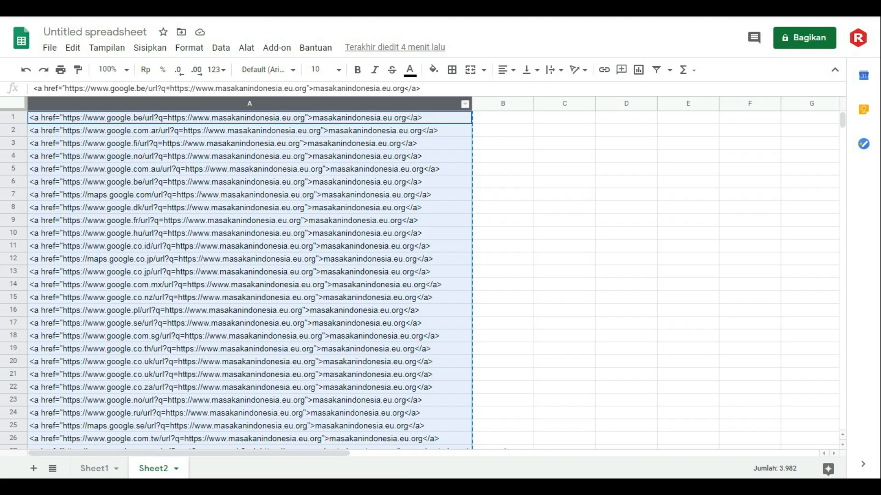
key(alt+Tab)
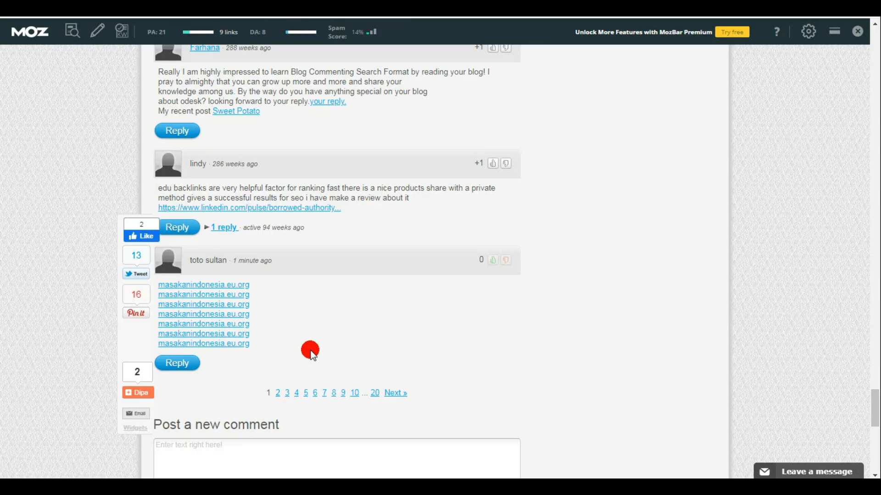
scroll(324, 354, down, 4)
click(237, 276)
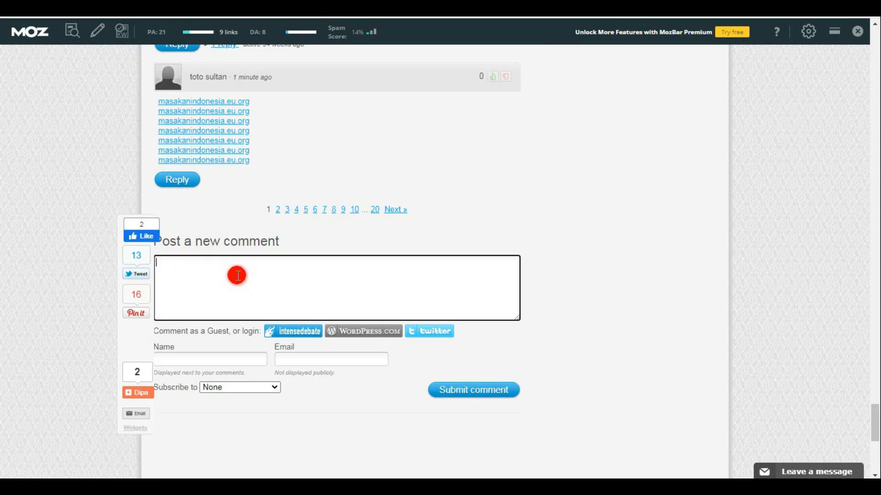
key(ctrl+v)
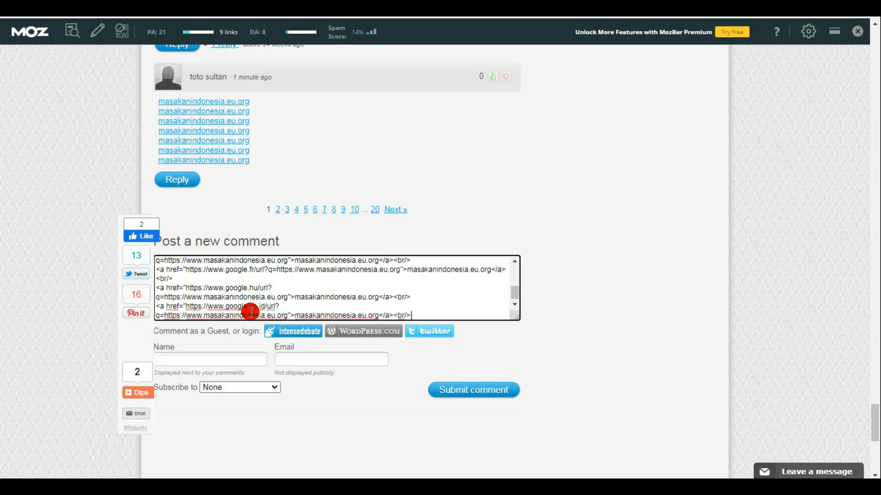
click(196, 359)
click(192, 388)
click(460, 390)
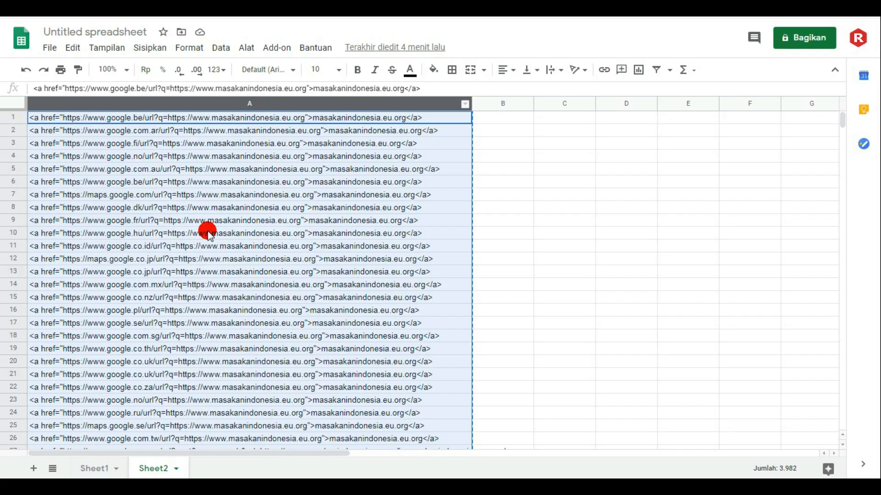
- Switch to Sheet1 in Google Sheets and rename the spreadsheet as masakan indonesia
click(541, 161)
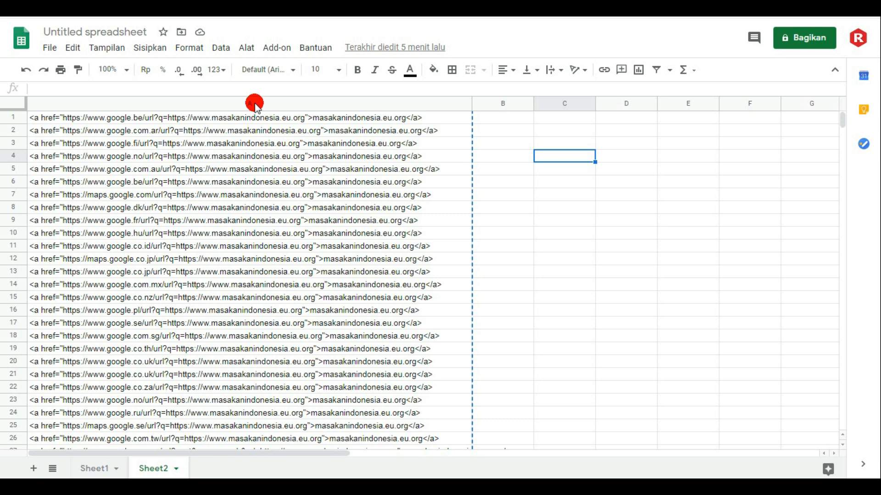
click(109, 472)
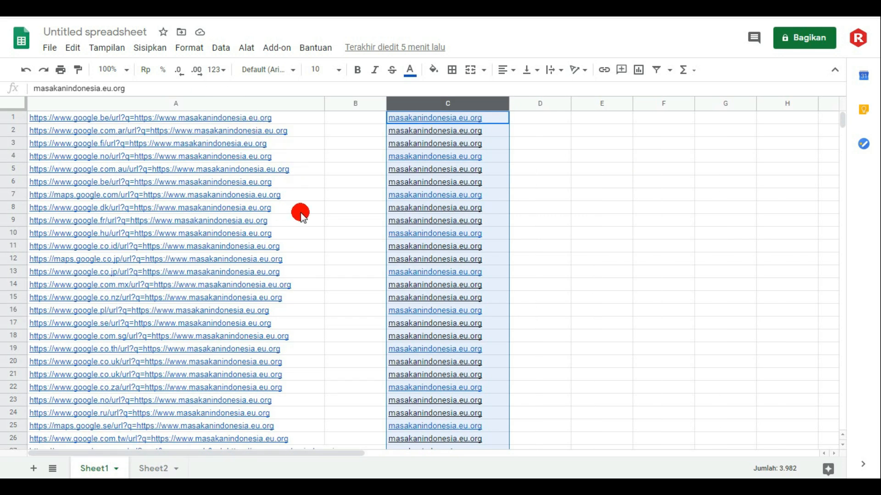
click(547, 194)
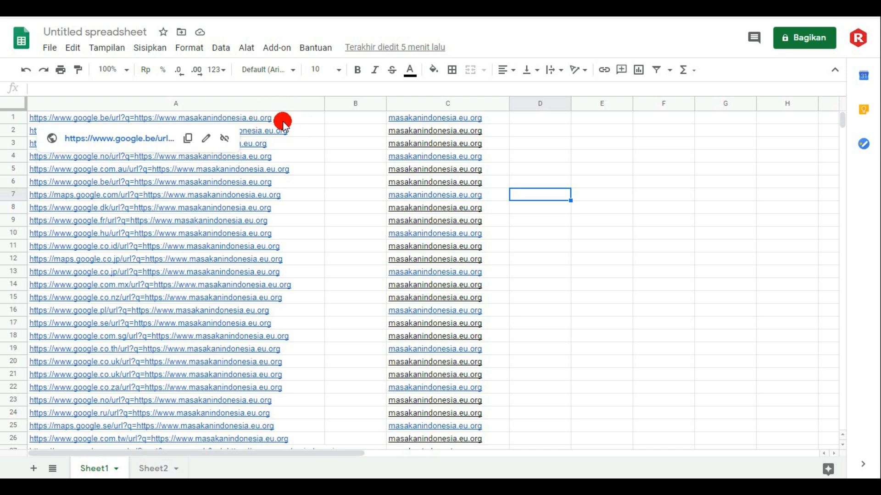
click(104, 30)
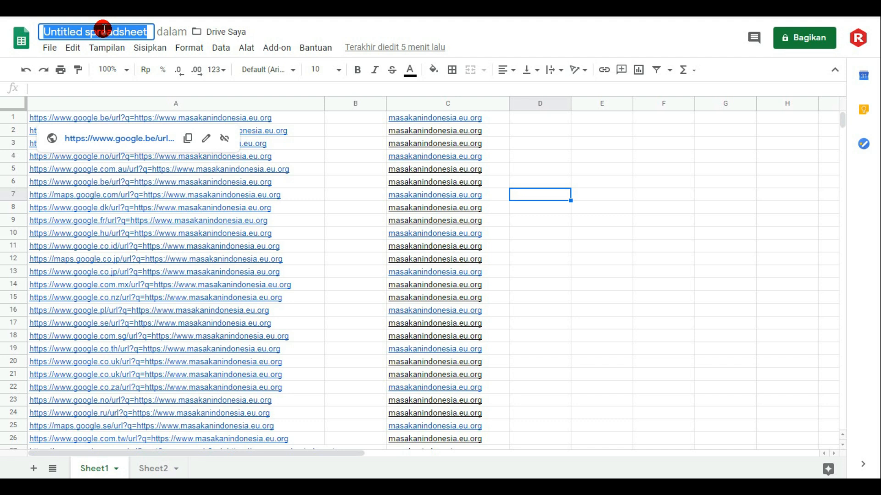
text(mas)
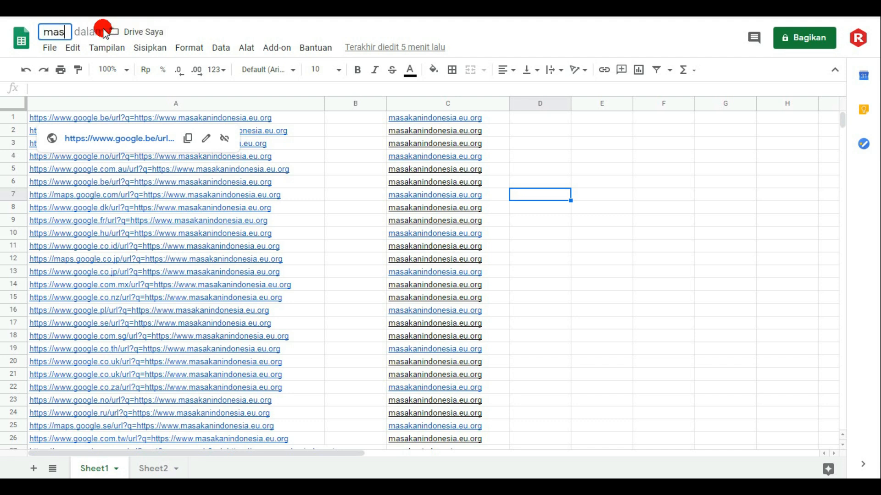
text(akan ind)
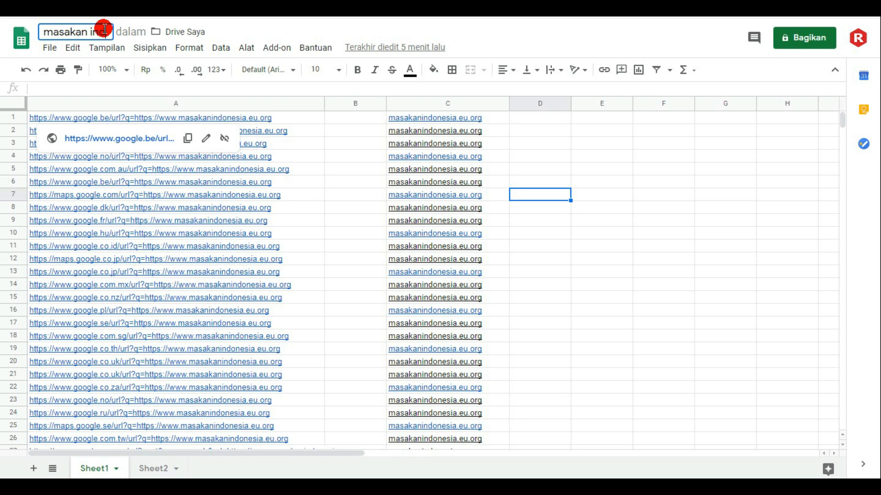
text(onesia)
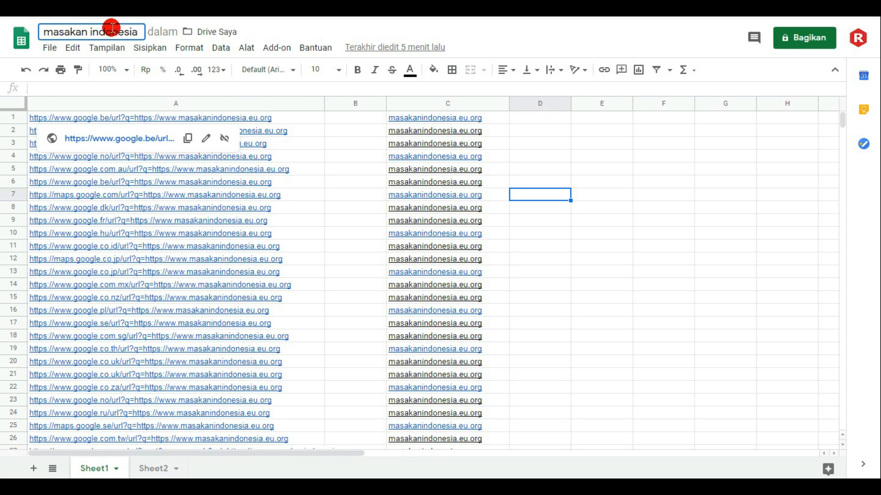
click(664, 173)
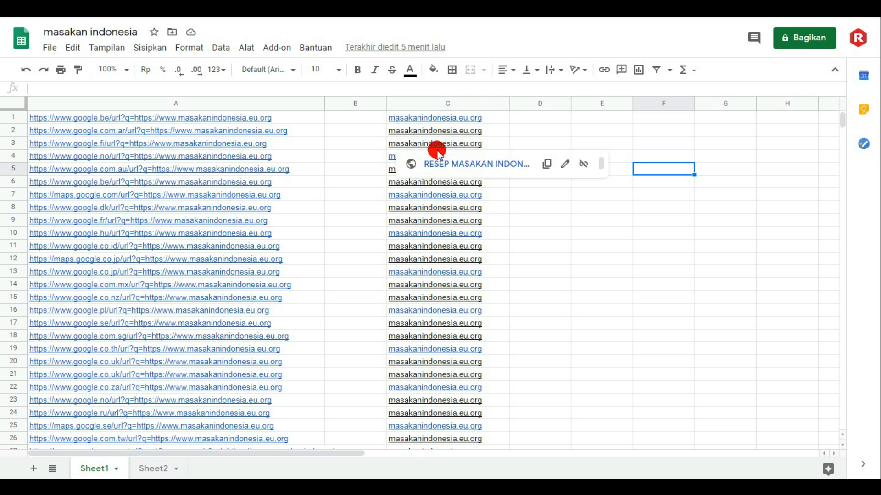
- Copy the whole of column A in Sheet1 and paste it into column A of a newly added sheet
click(255, 107)
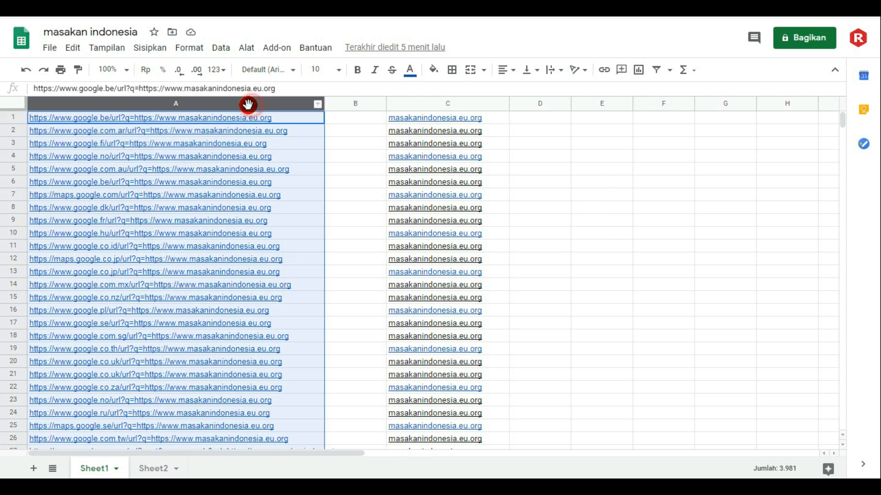
right_click(240, 105)
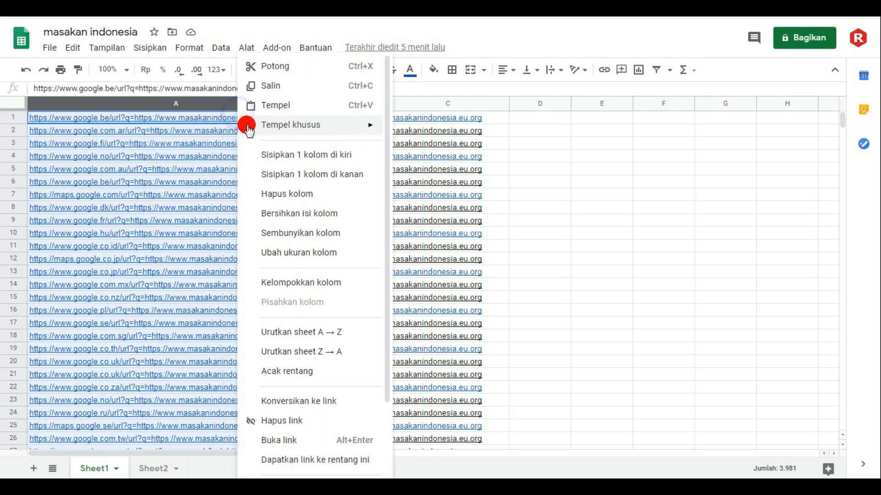
click(271, 86)
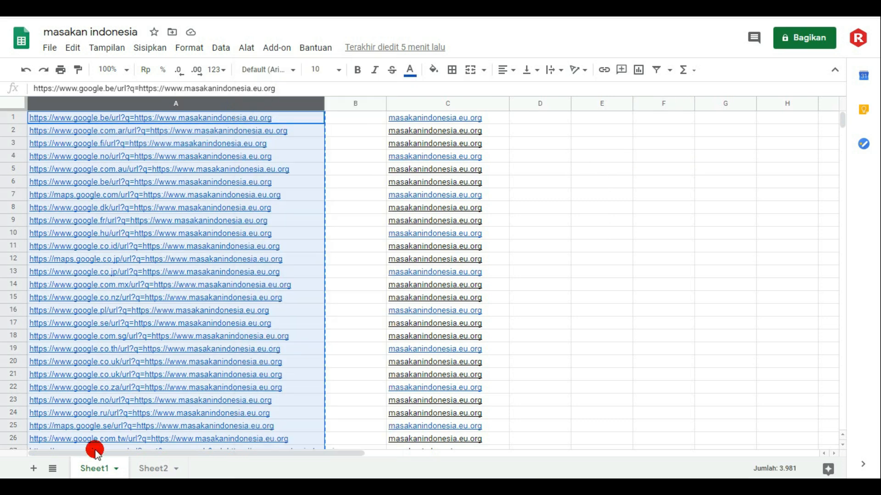
click(32, 468)
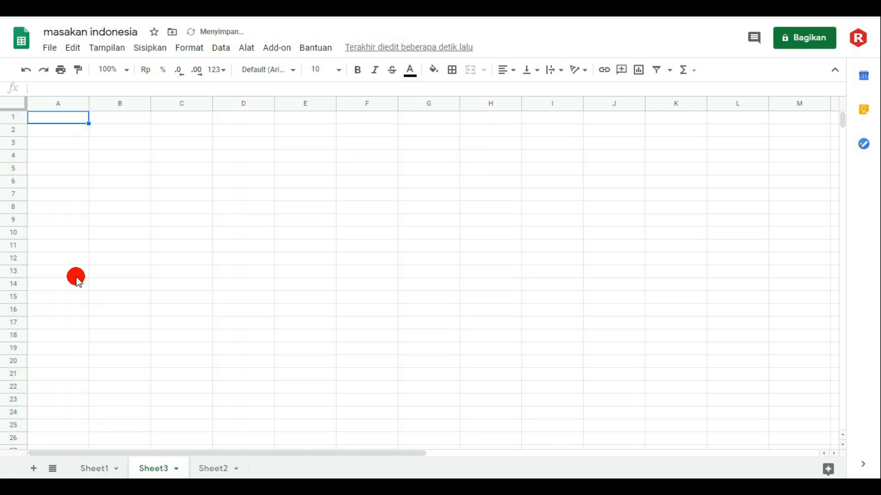
drag(88, 105, 407, 137)
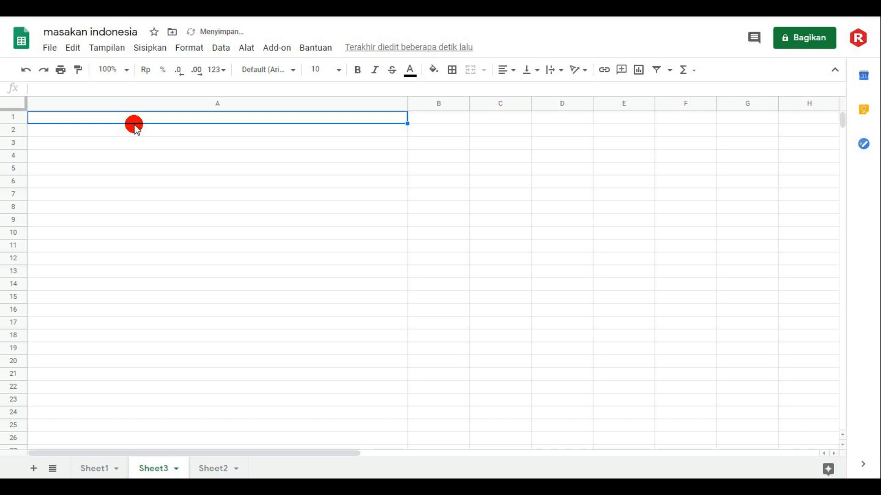
key(ctrl+v)
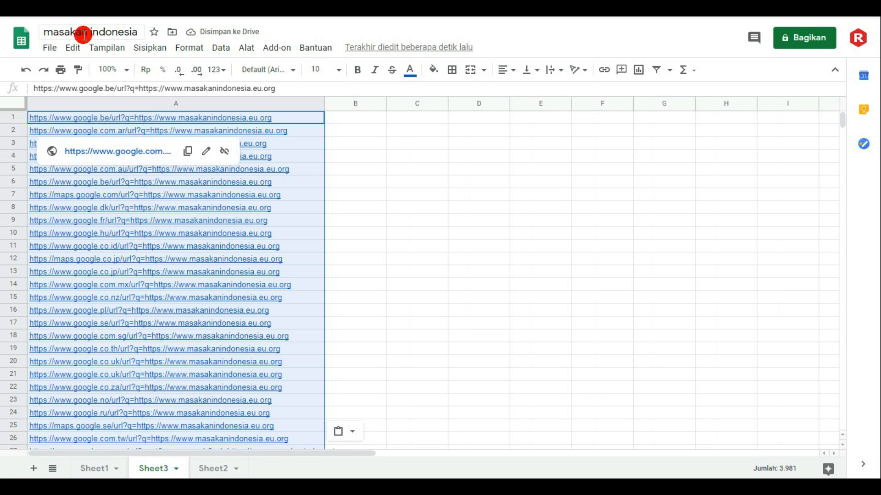
click(398, 213)
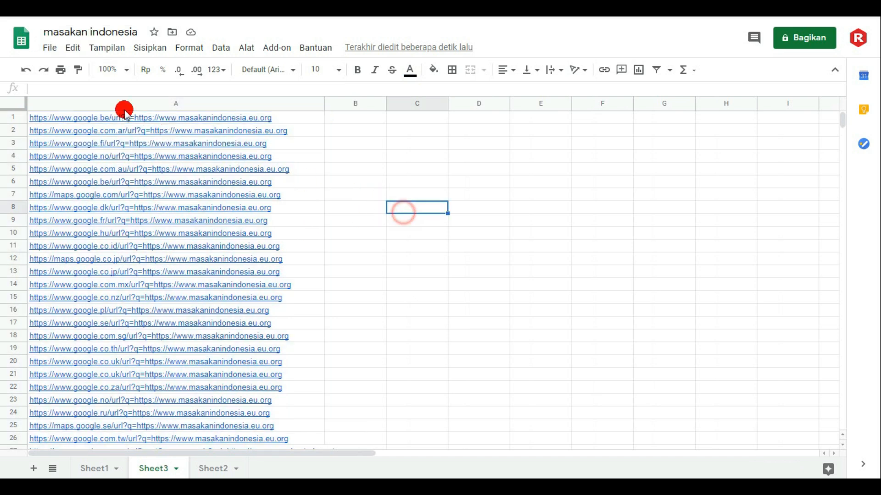
- Share the spreadsheet with anyone who has the link (Siapa saja yang memiliki link) as view-only (Pengakses lihat-saja) and close the sharing settings
click(49, 48)
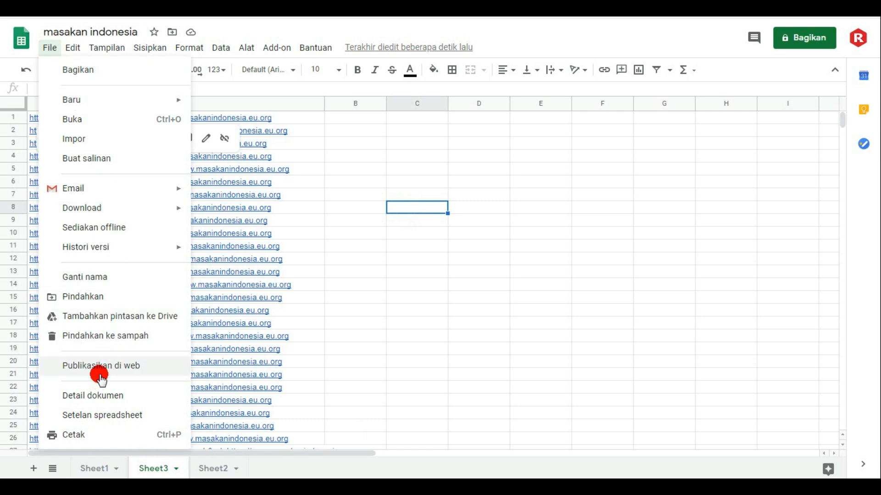
click(90, 73)
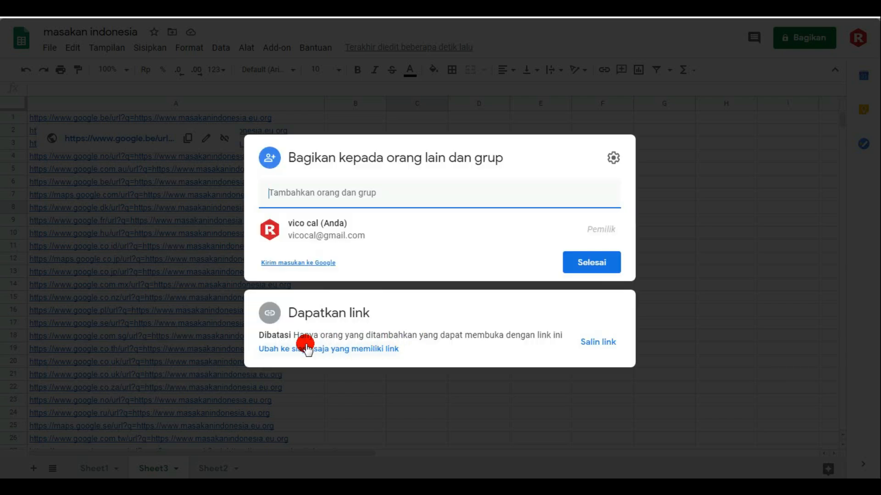
click(365, 353)
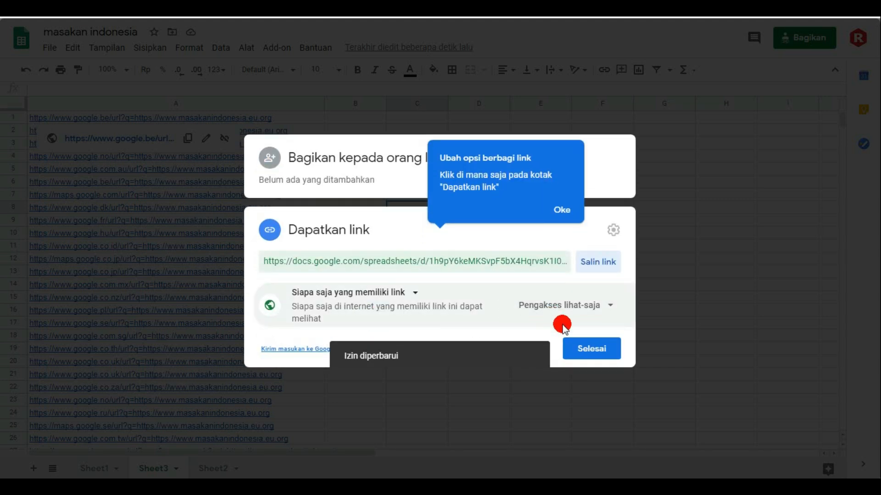
click(612, 229)
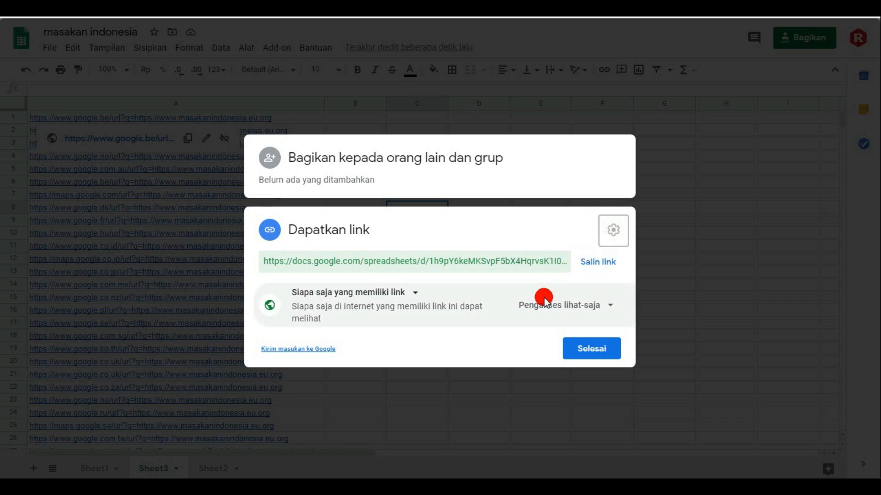
click(413, 293)
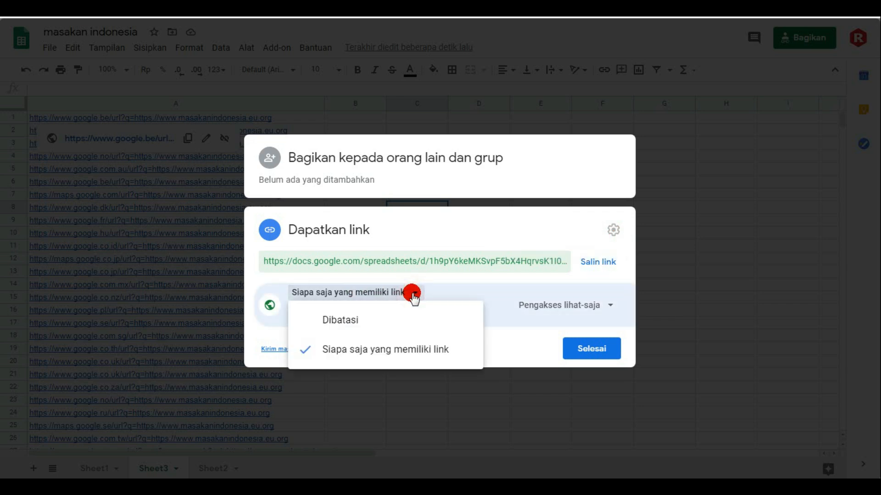
click(412, 294)
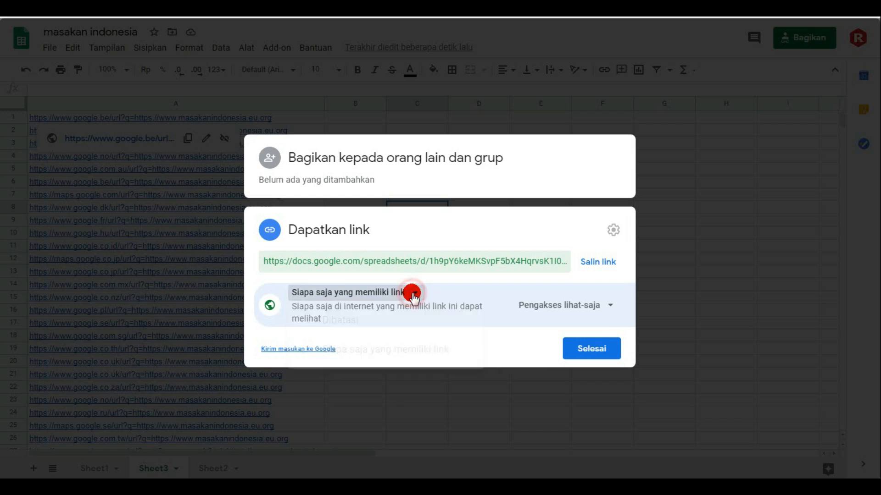
click(607, 306)
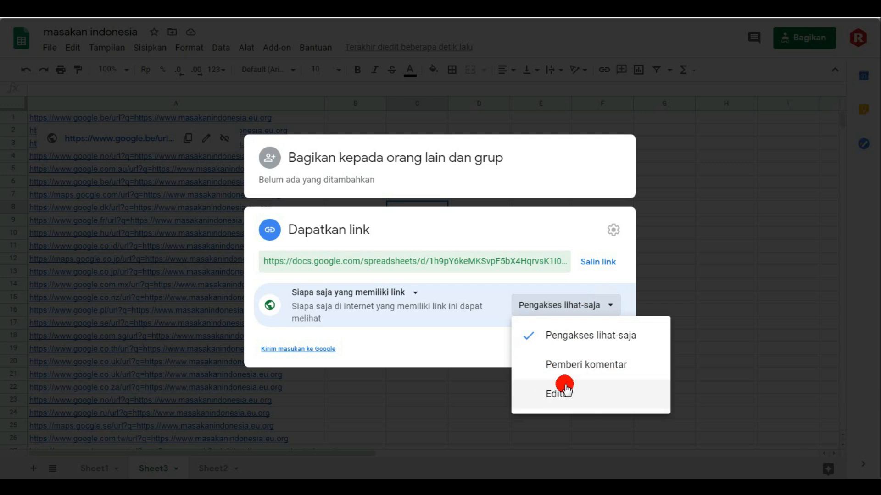
click(458, 327)
click(592, 354)
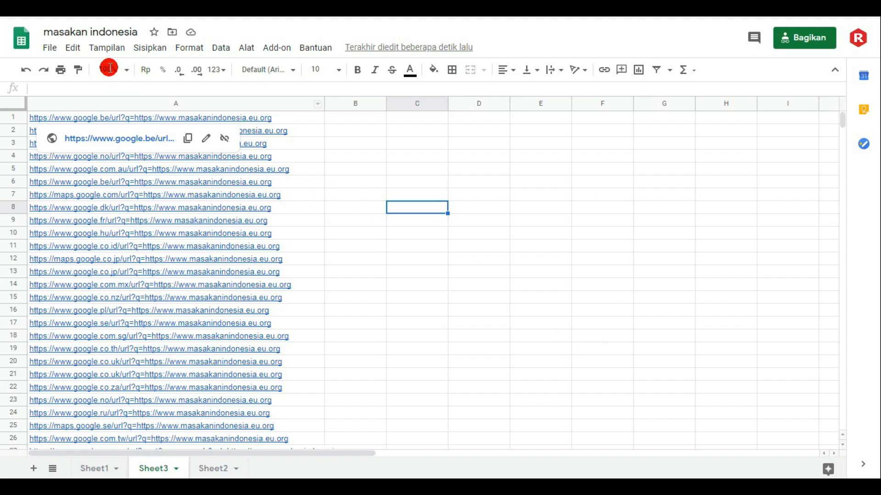
- Publish only Sheet3 of the spreadsheet to the web as a web page (Halaman Web) and confirm the publication
click(50, 47)
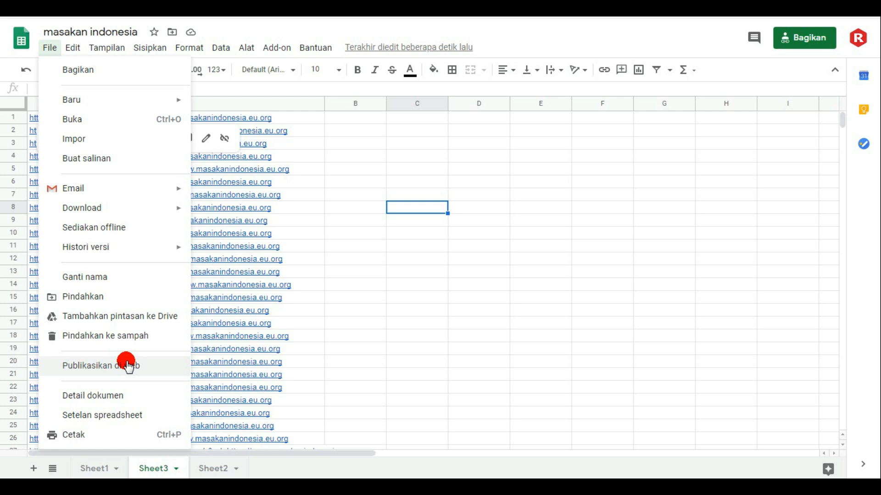
click(101, 365)
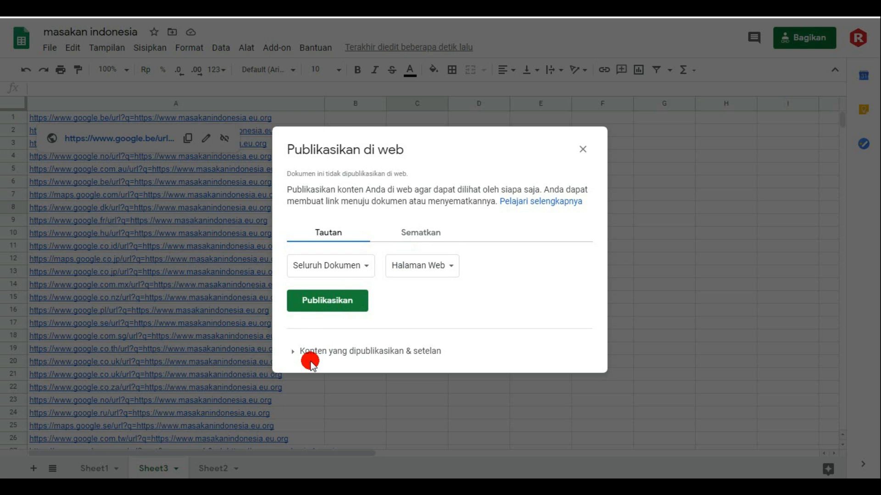
click(291, 353)
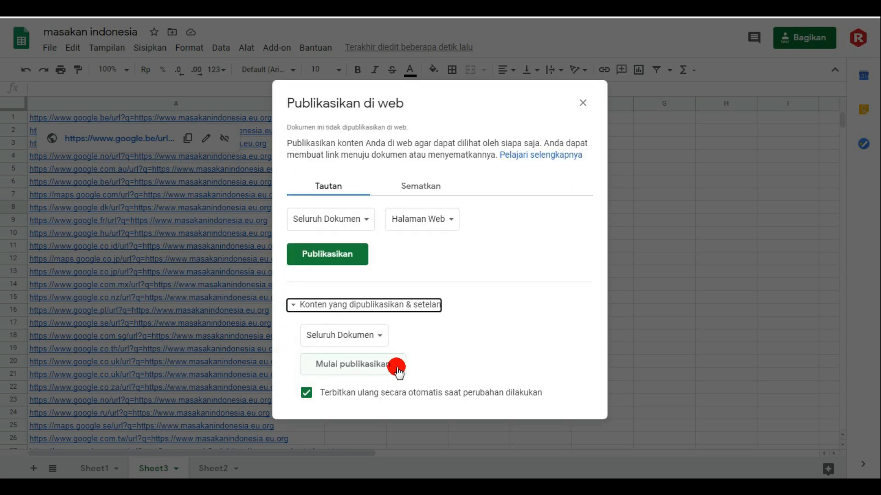
click(379, 338)
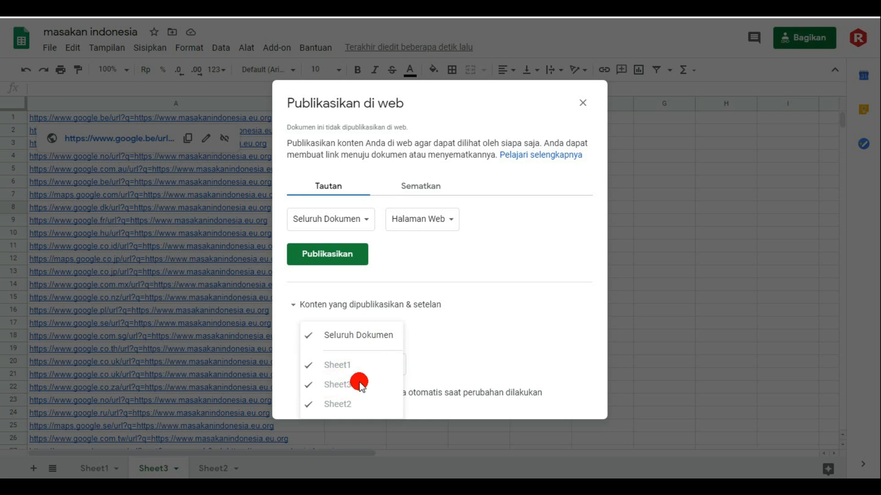
click(447, 337)
click(365, 227)
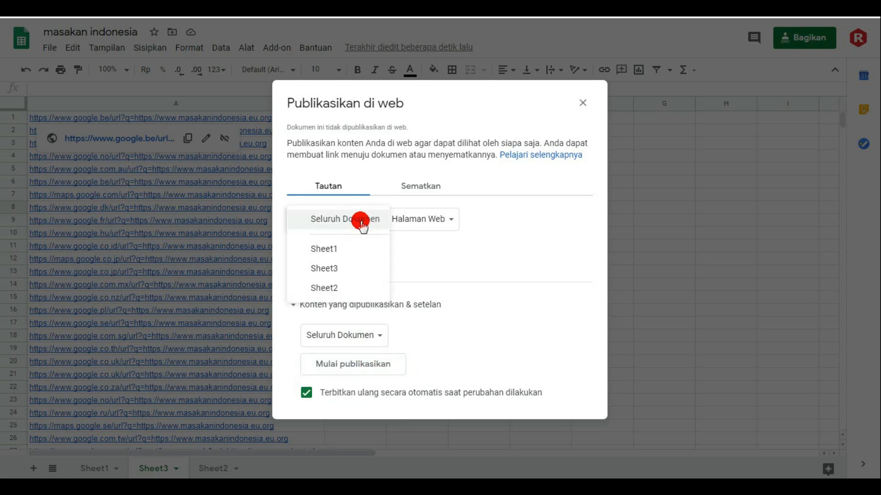
click(330, 268)
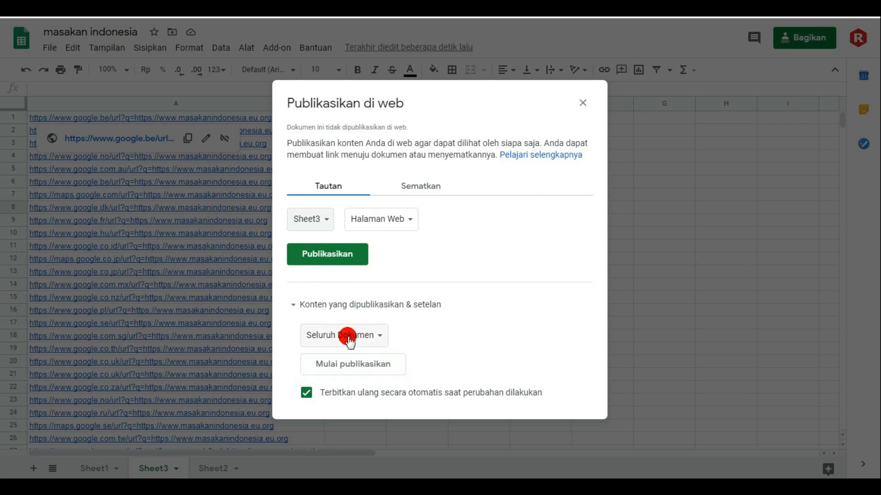
click(379, 338)
click(488, 336)
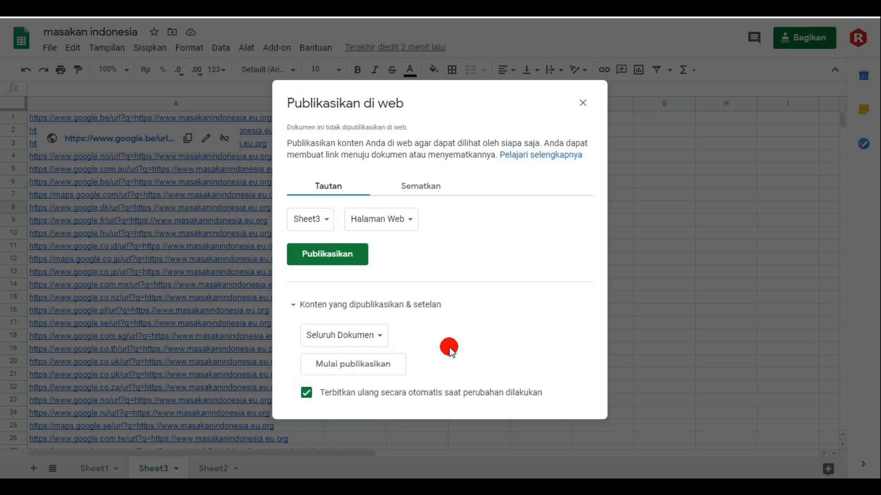
click(337, 258)
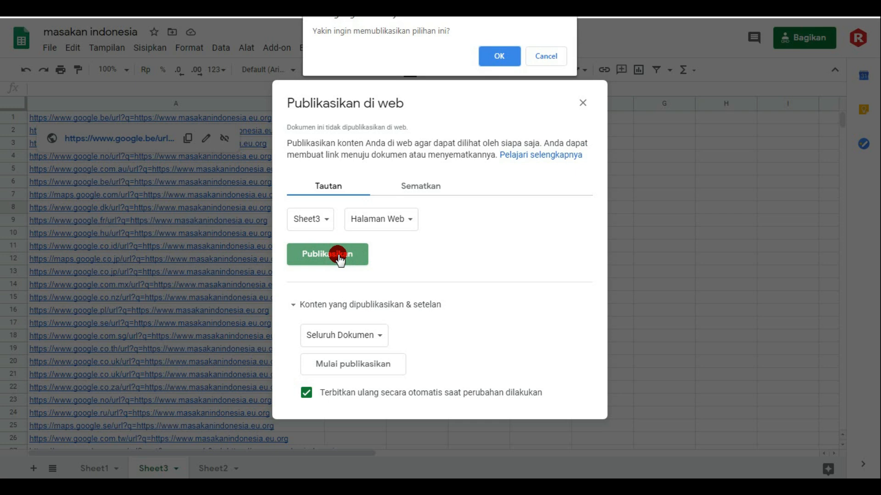
click(504, 57)
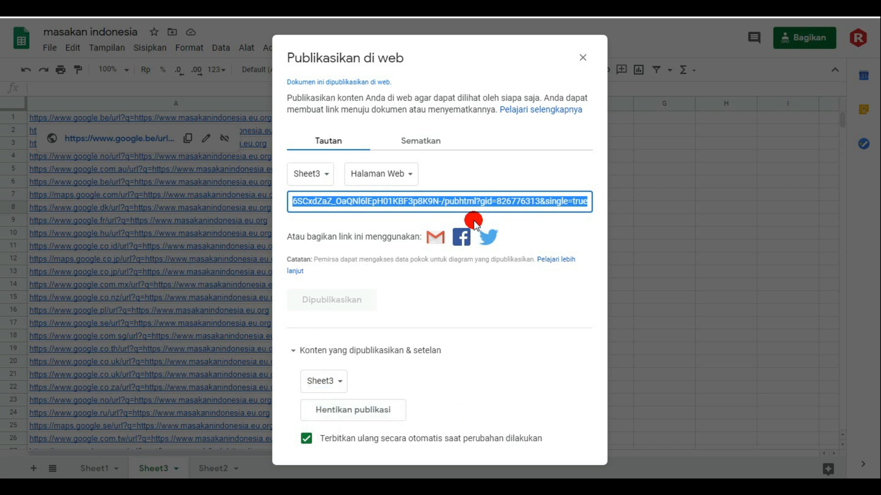
- Copy the published Sheet3 link and look through the available publishing formats, keeping Halaman Web
right_click(472, 199)
click(491, 206)
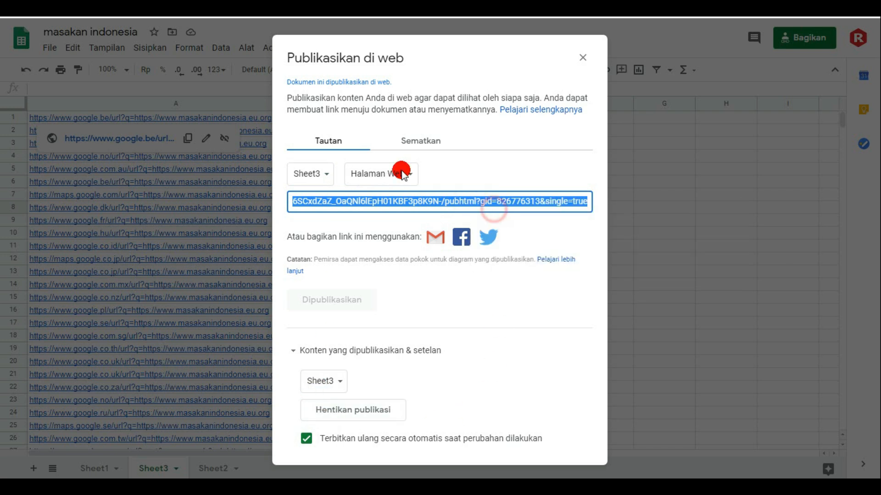
click(403, 173)
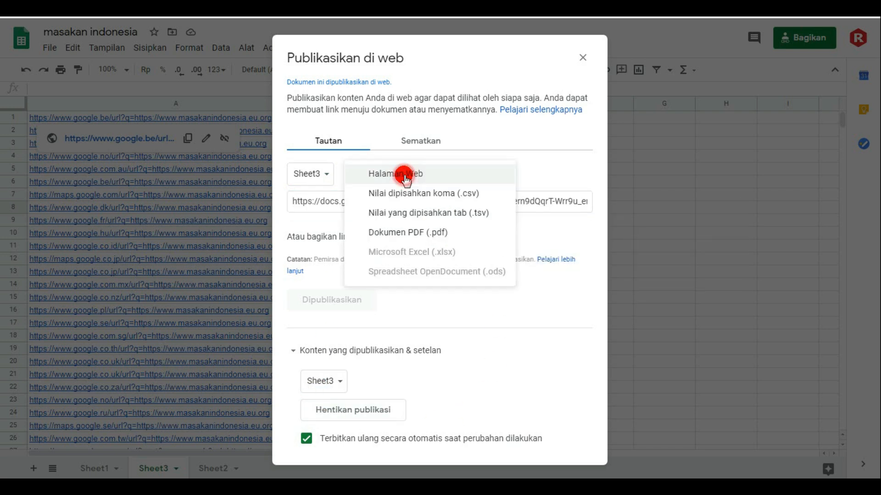
click(490, 136)
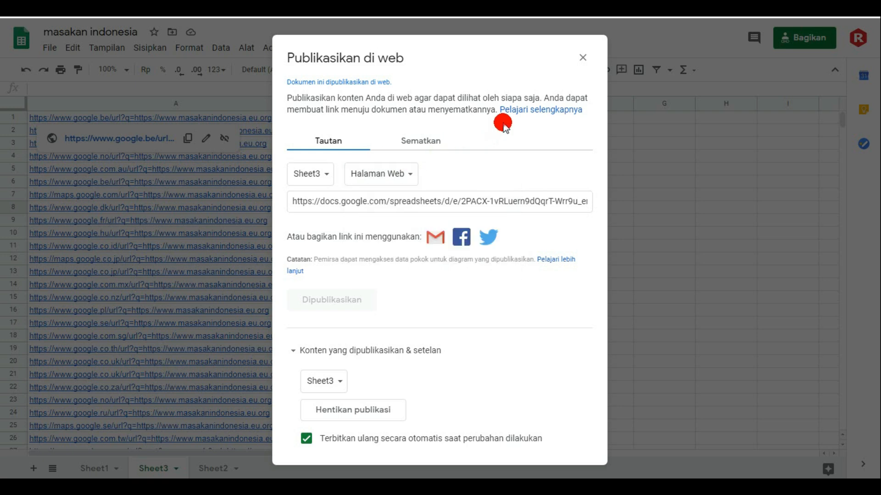
- Copy the complete iframe embed code (Sematkan) of the published Sheet3
click(421, 142)
click(335, 202)
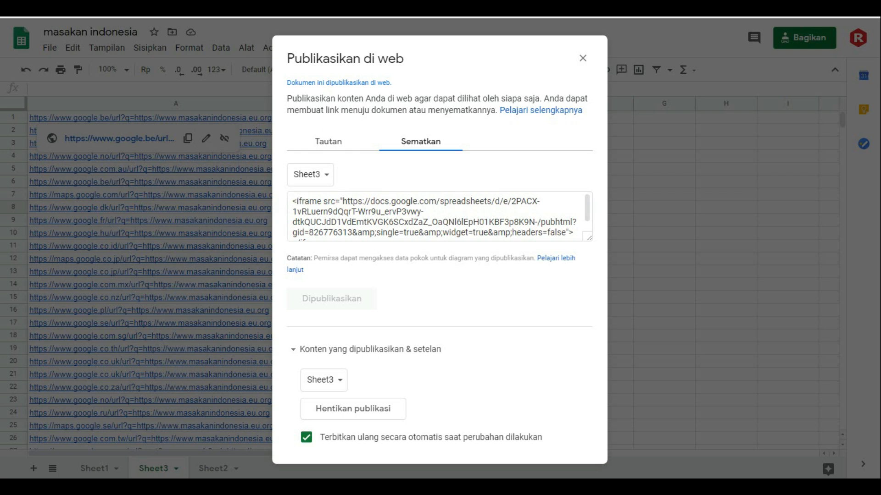
click(331, 198)
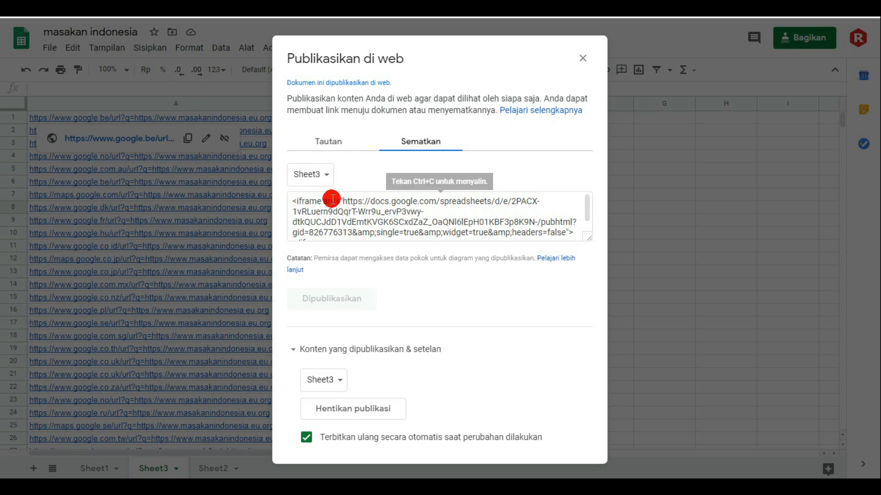
drag(291, 202, 520, 225)
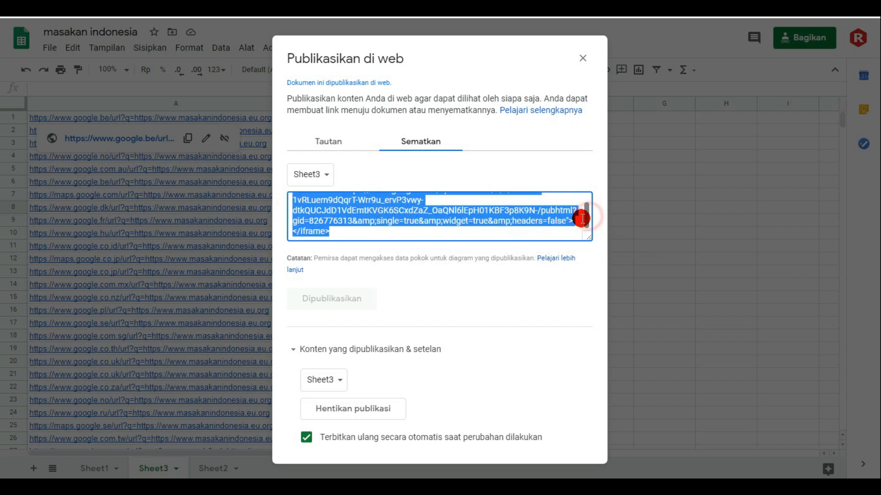
right_click(481, 221)
click(514, 232)
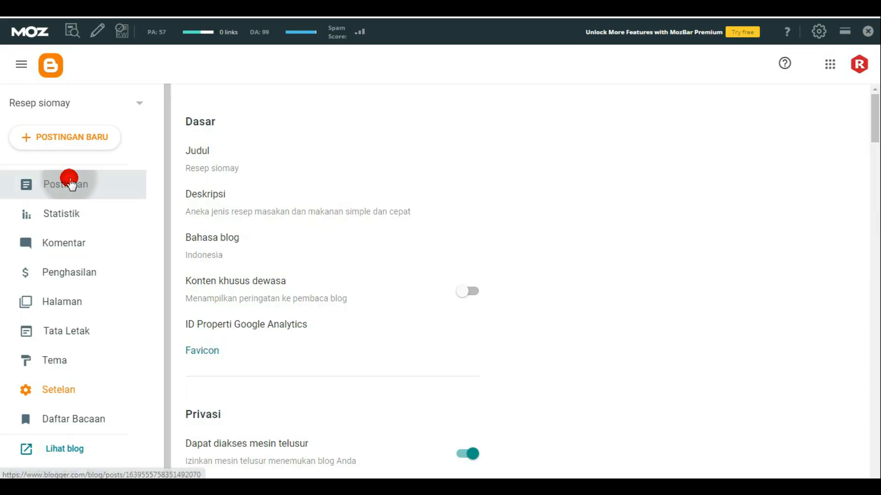
- Switch to Blogger, open the draft post Resep Membuat Ayam Goreng Kecap Manis, and paste the embed code at the end of its HTML
click(69, 182)
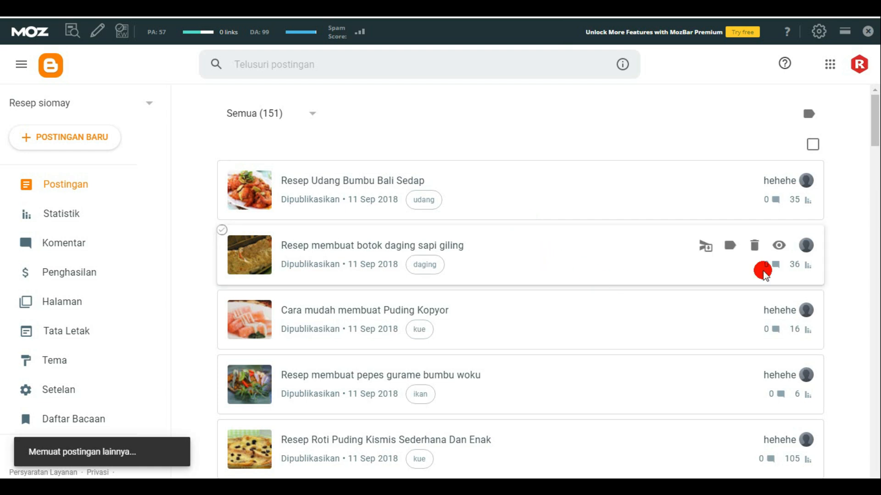
drag(876, 135, 876, 173)
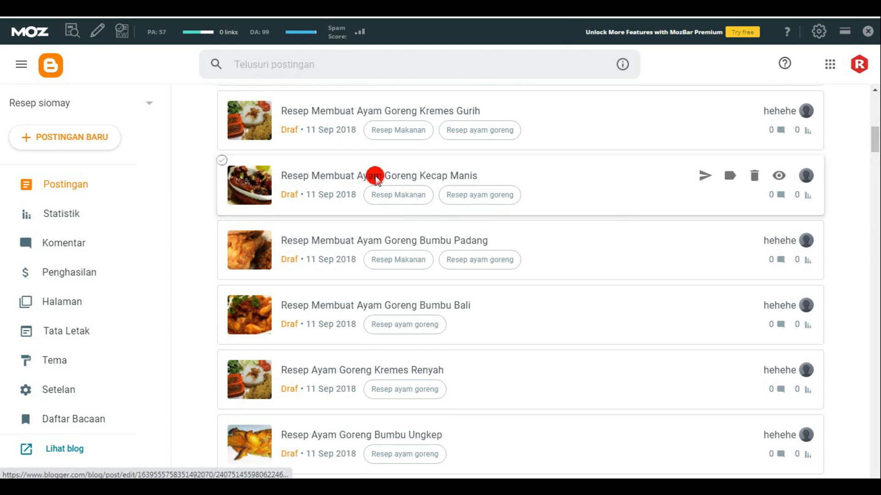
click(375, 177)
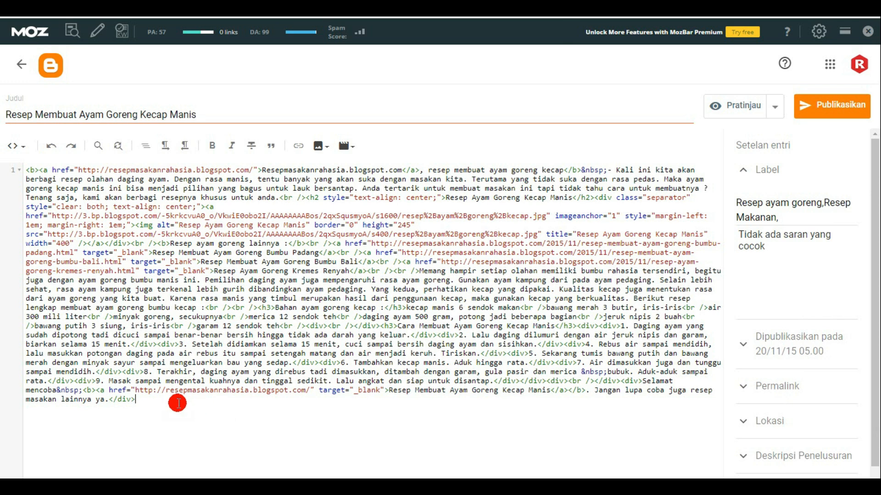
key(ctrl+v)
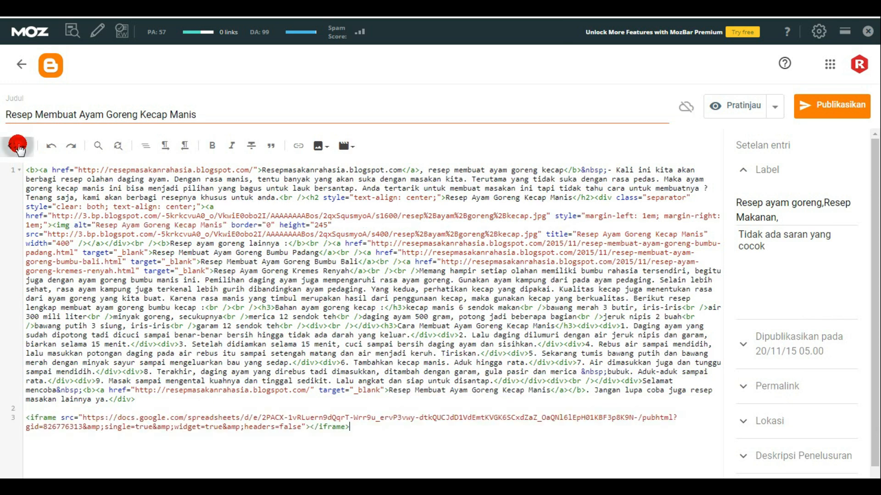
- Switch the post editor to compose view (Tampilan menulis) and check the embedded frame below the recipe text
click(16, 146)
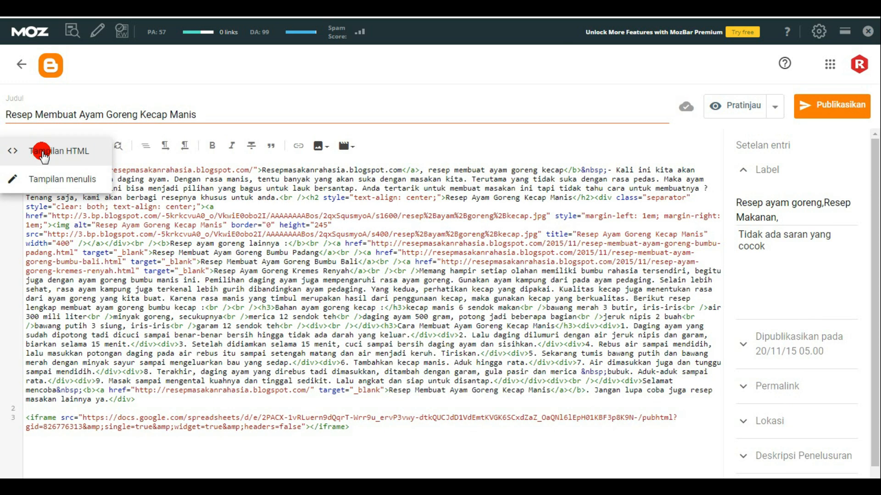
click(41, 177)
drag(566, 256, 577, 472)
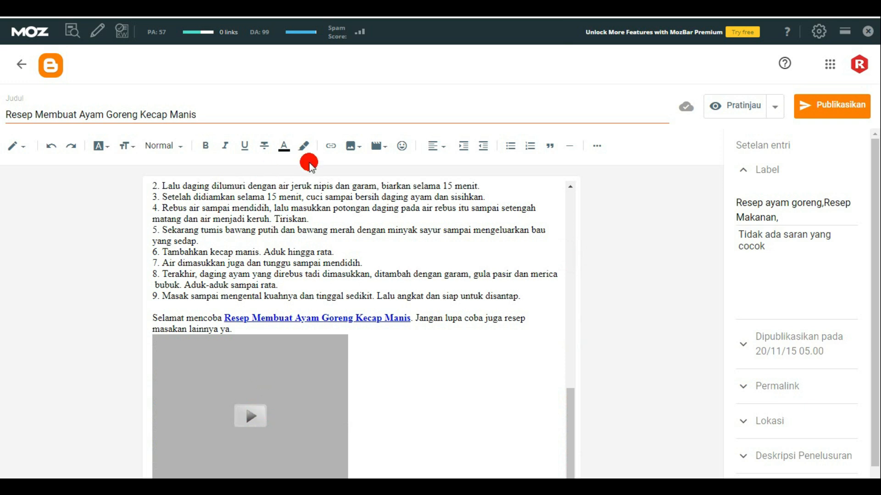
- Preview the post to check the embedded sheet, and publish the post to the blog
click(730, 104)
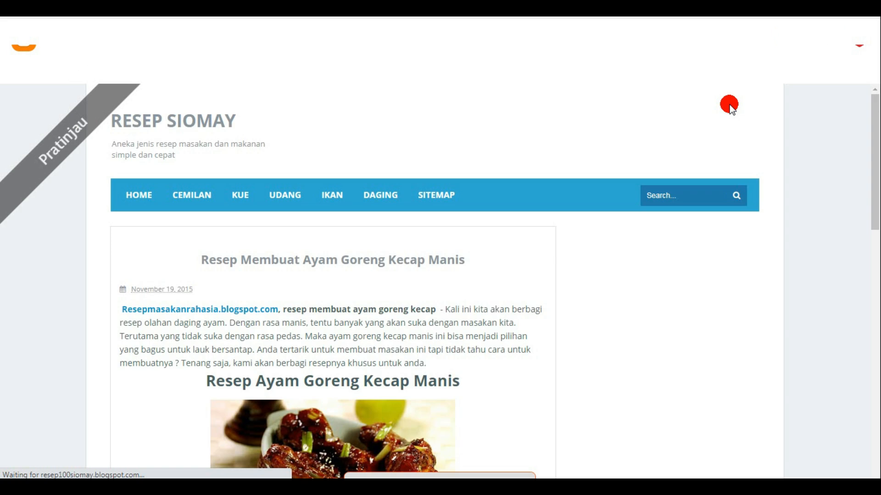
drag(876, 108, 876, 354)
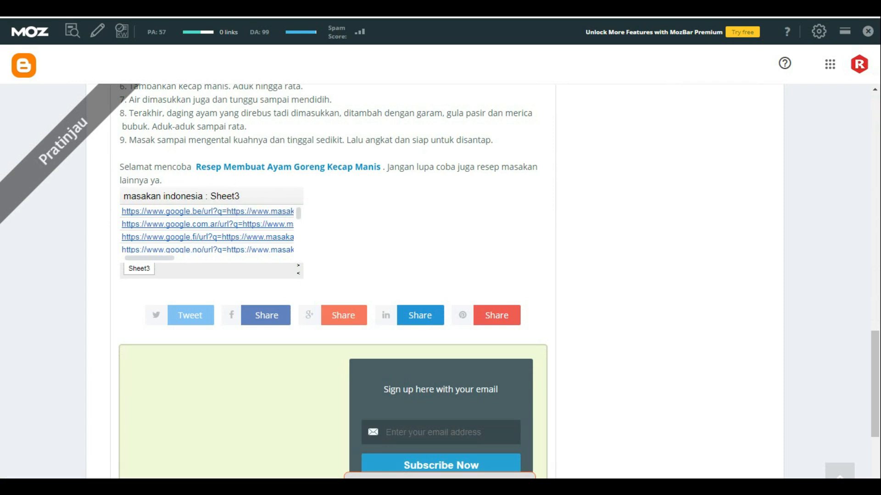
key(Escape)
click(831, 105)
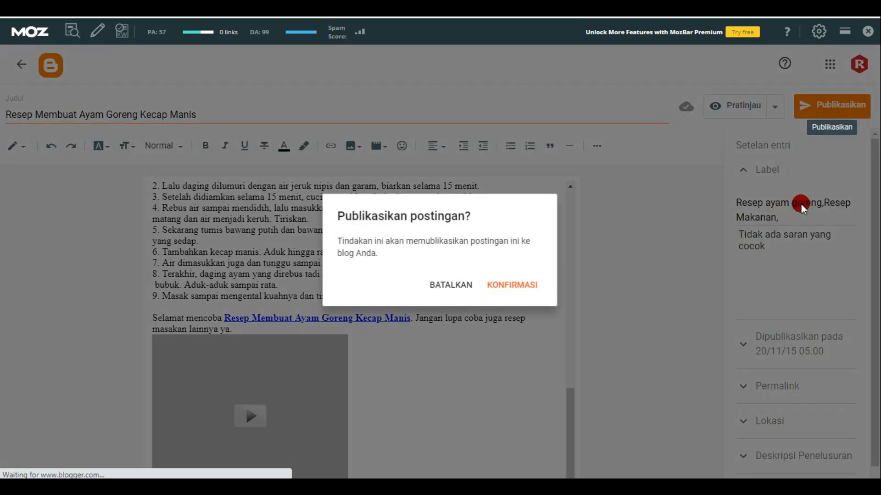
click(514, 285)
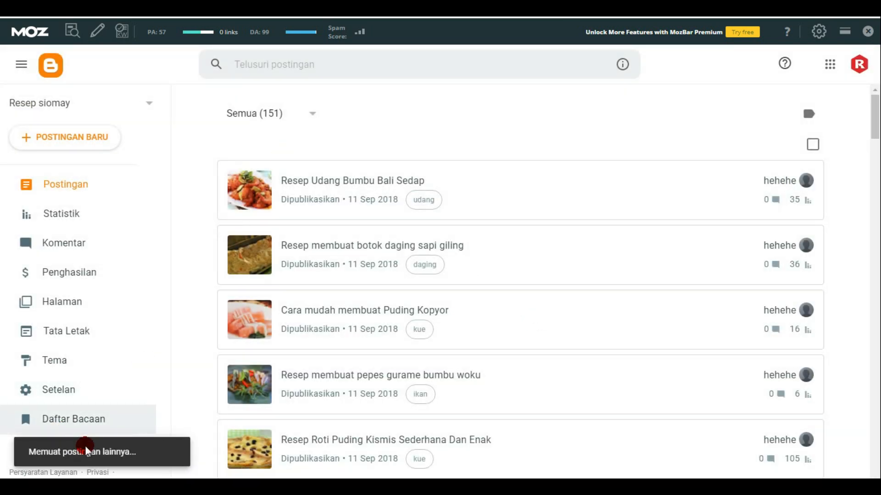
- Open the live blog, go to the post Resep Membuat Ayam Goreng Kecap Manis, and inspect the links in its embedded sheet
scroll(116, 377, down, 1)
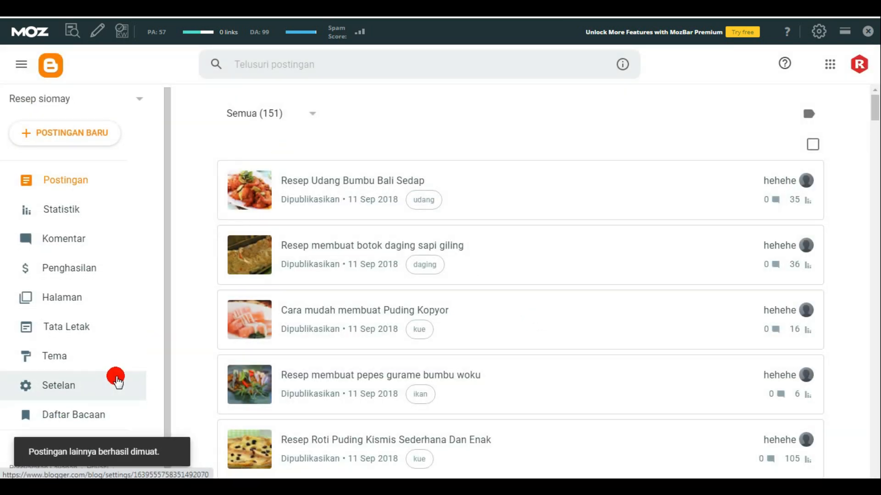
scroll(116, 377, down, 1)
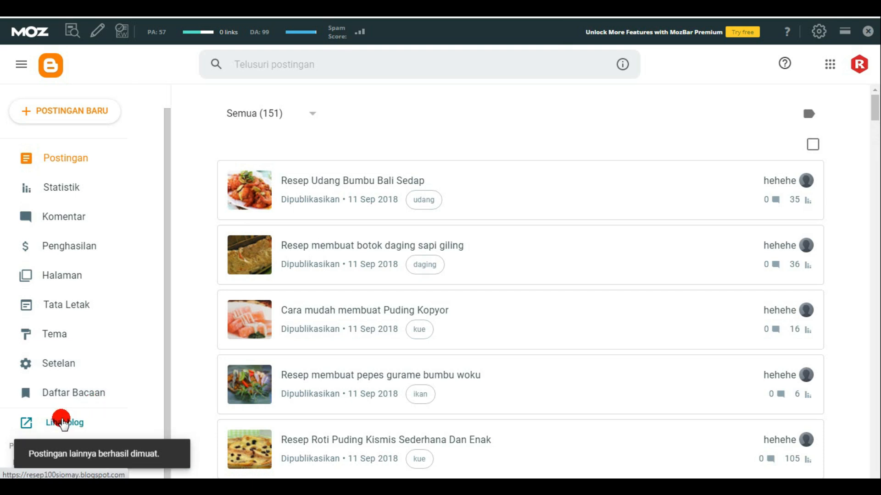
click(63, 420)
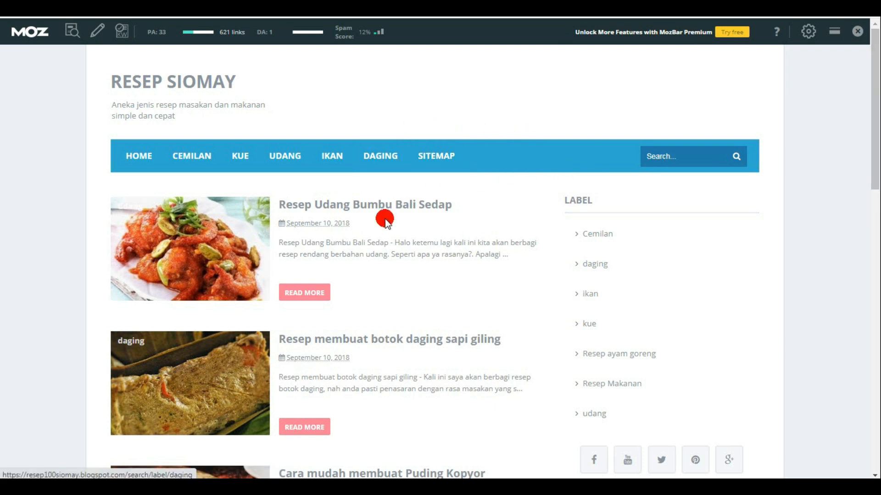
drag(875, 163, 876, 364)
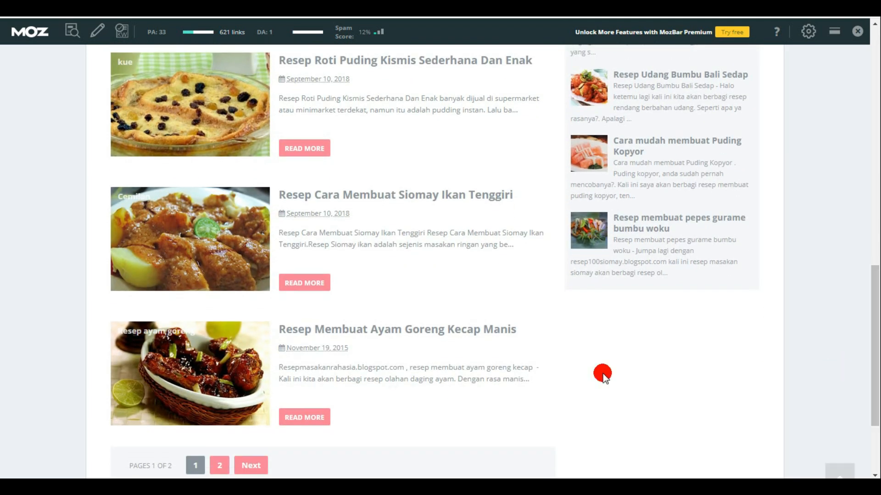
click(408, 332)
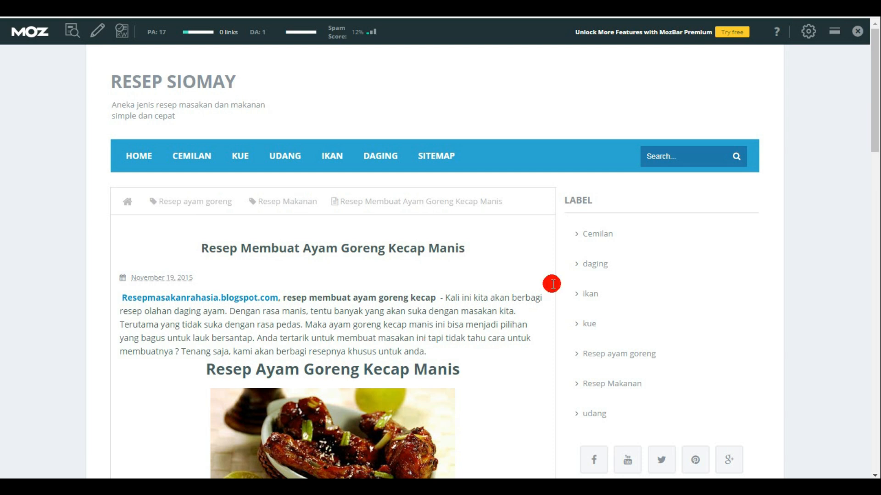
drag(874, 110, 874, 342)
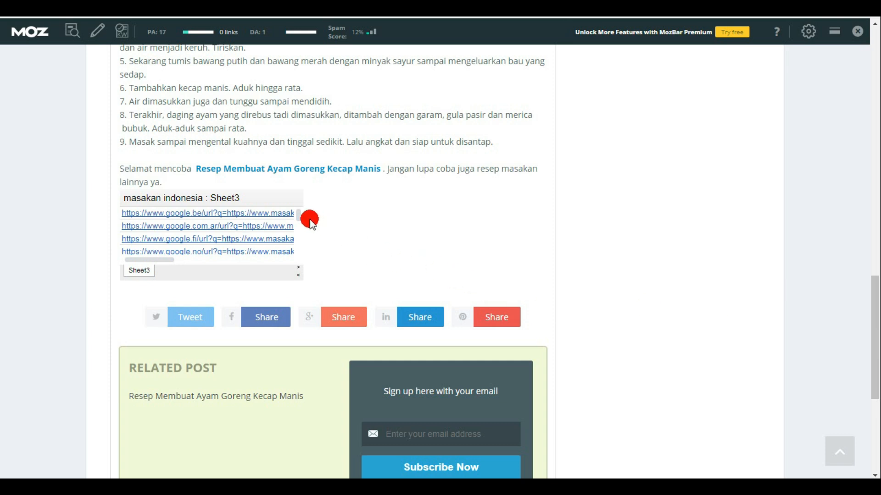
drag(296, 219, 298, 245)
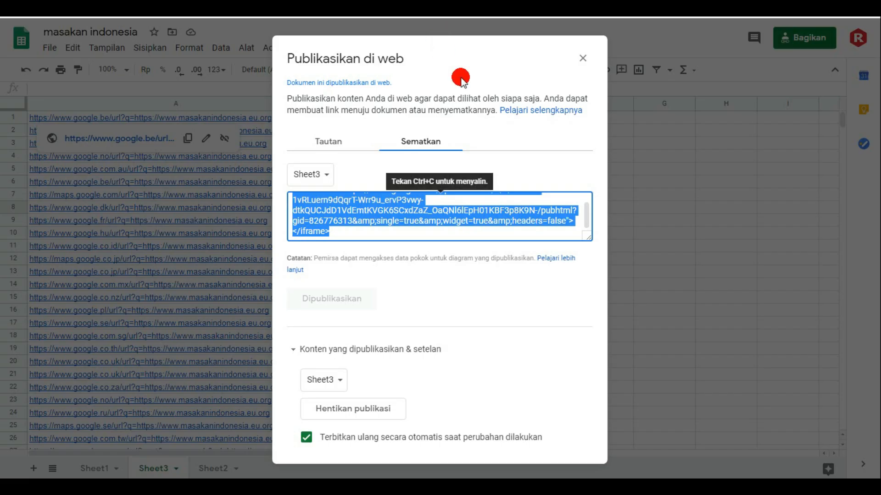
- Copy the spreadsheet's share link and turn off Editor dapat mengubah izin dan berbagi in the sharing settings
click(583, 57)
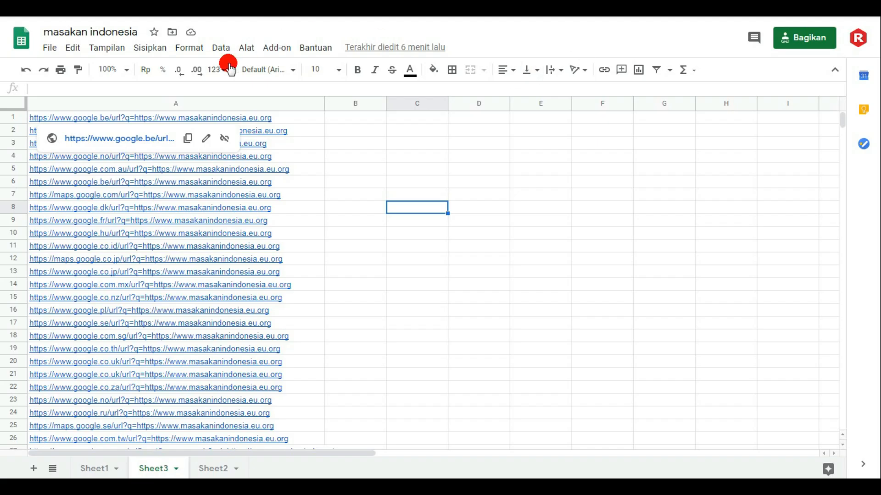
click(48, 49)
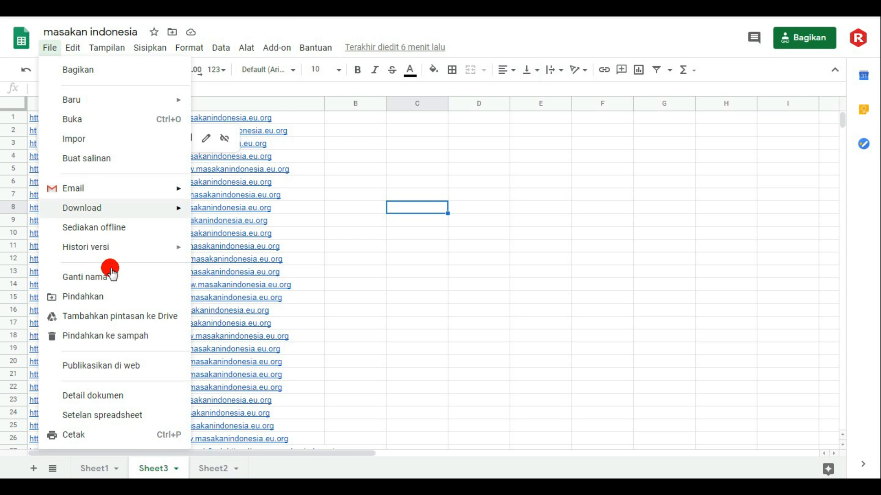
click(82, 69)
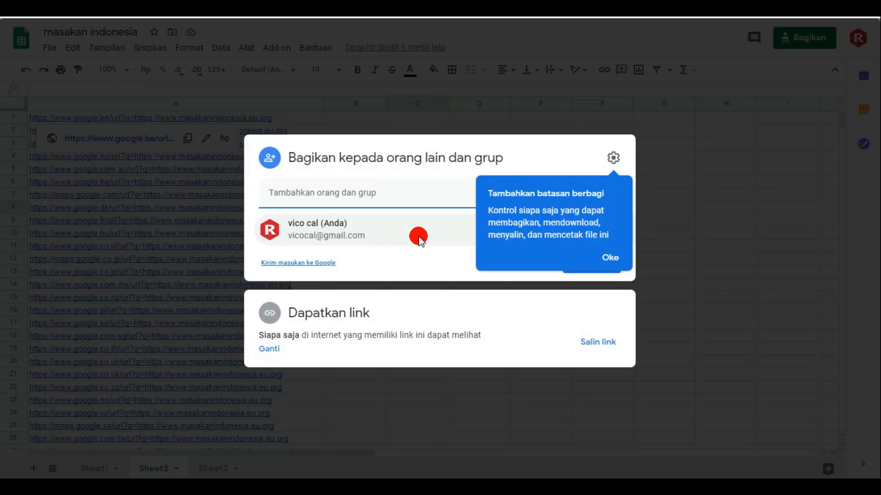
click(607, 343)
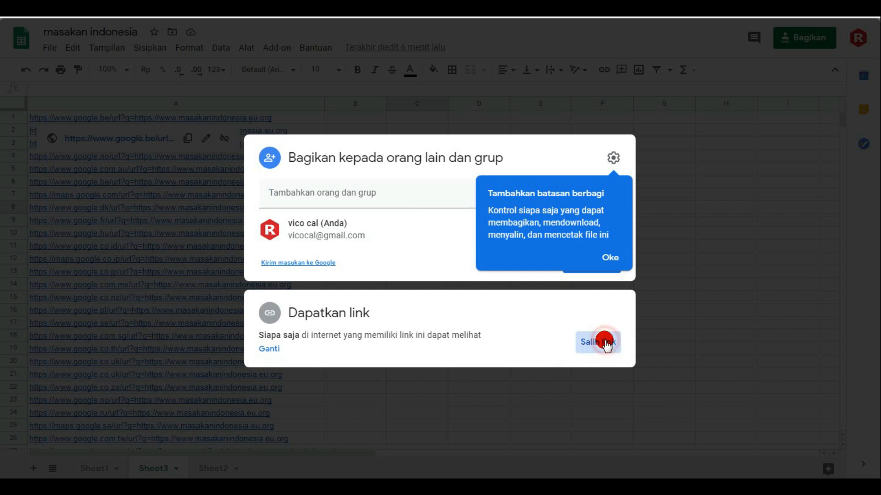
click(609, 257)
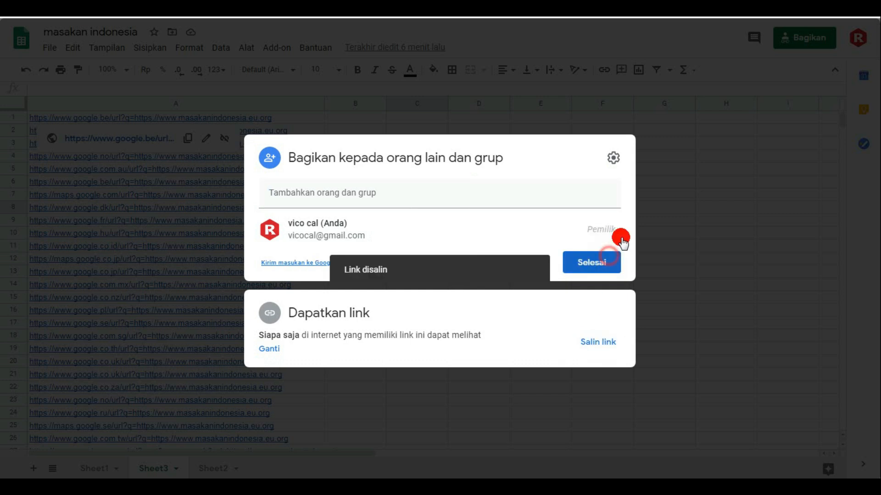
click(613, 159)
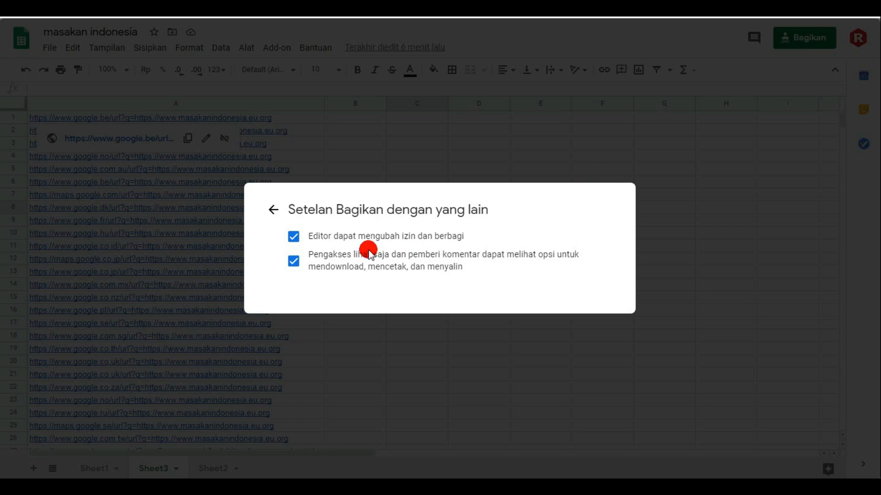
click(291, 242)
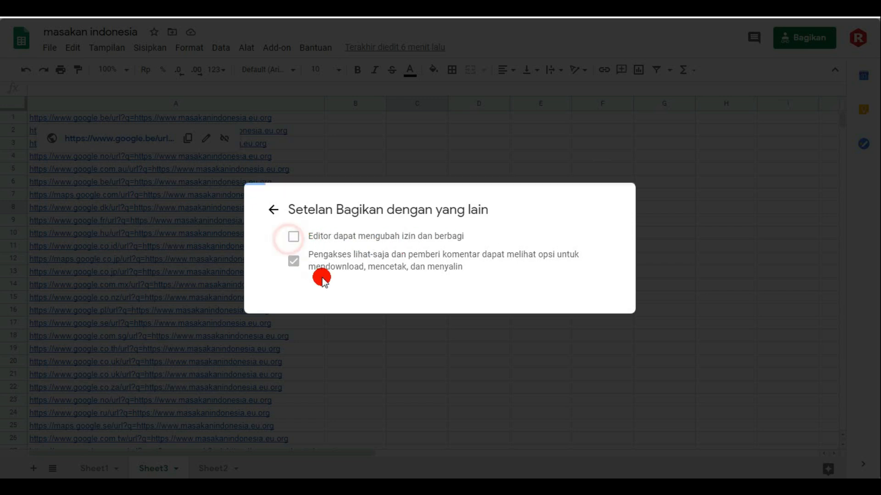
click(597, 334)
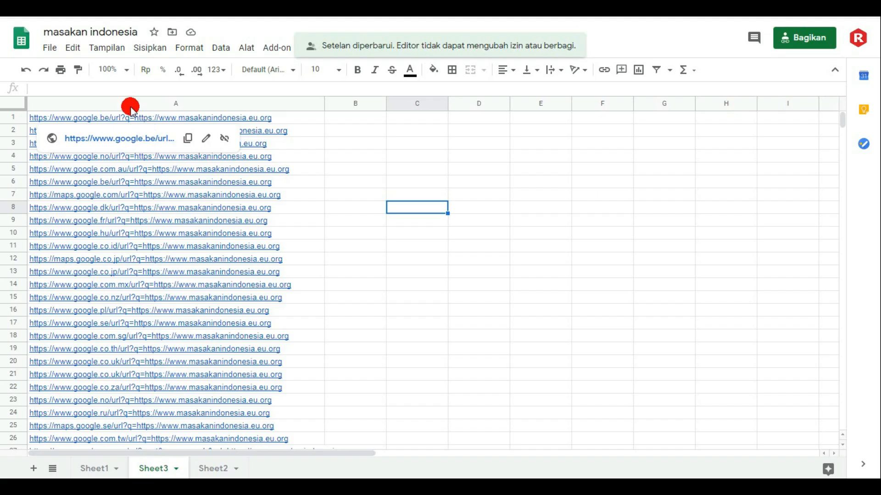
- Publish the whole document (Seluruh Dokumen) to the web as Halaman Web and copy its published link
click(49, 48)
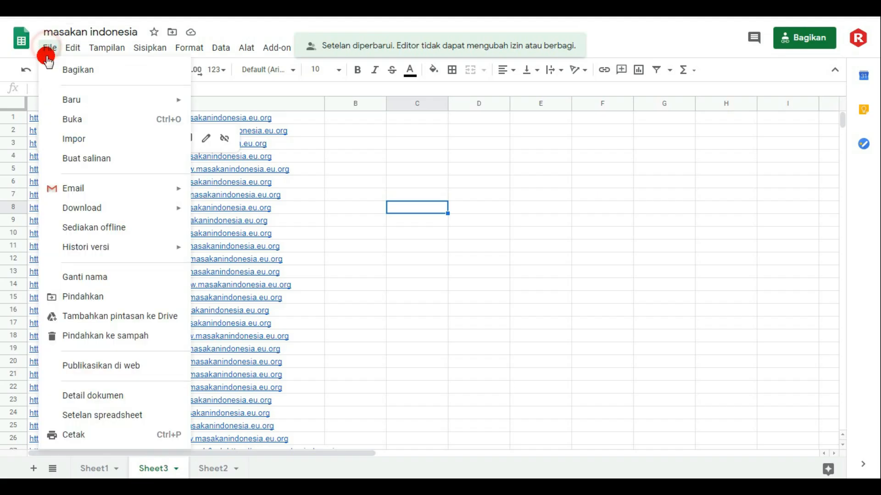
click(115, 365)
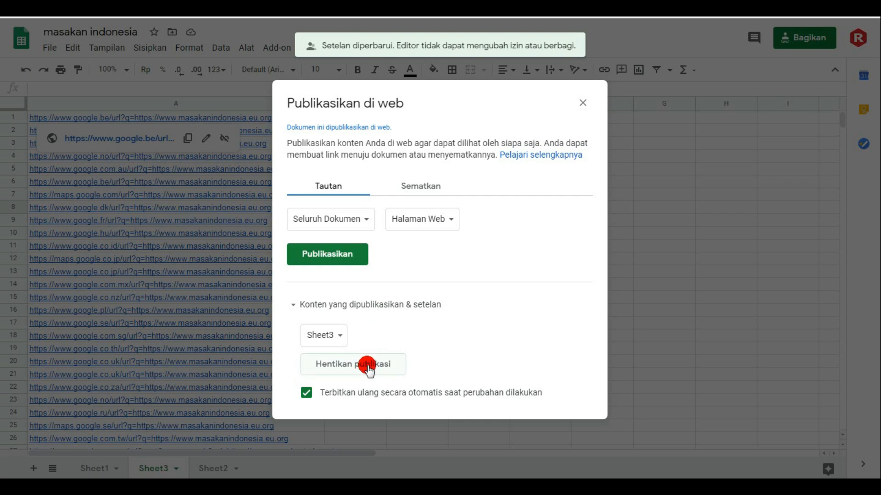
click(349, 253)
click(505, 56)
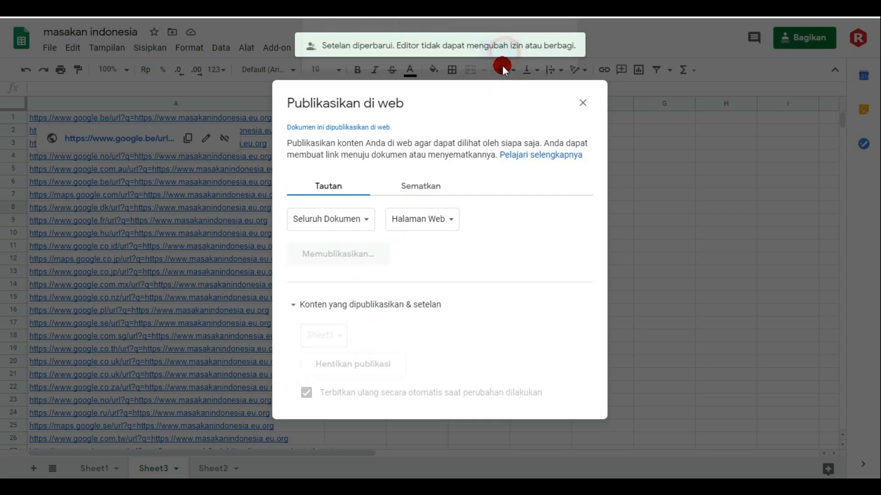
right_click(410, 205)
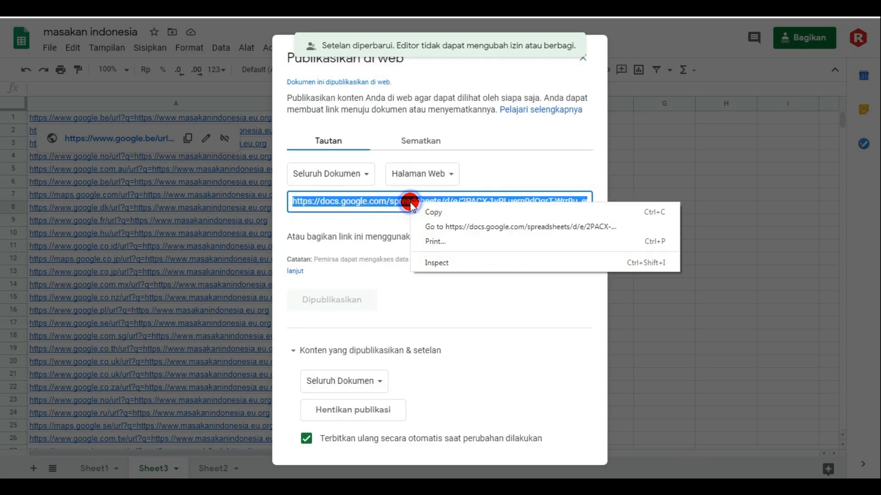
click(436, 210)
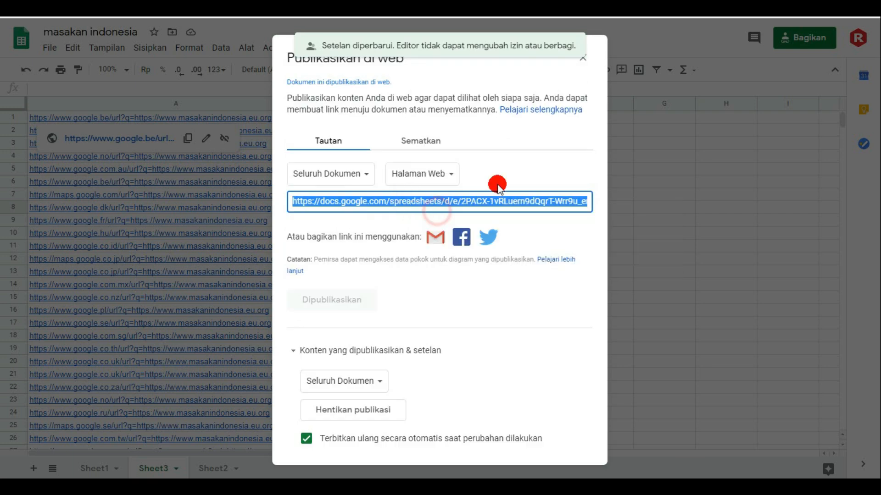
click(584, 62)
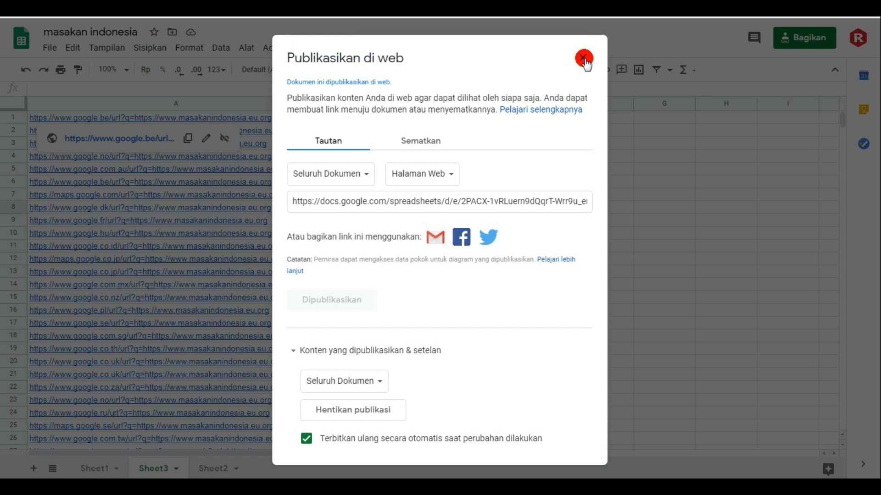
click(584, 58)
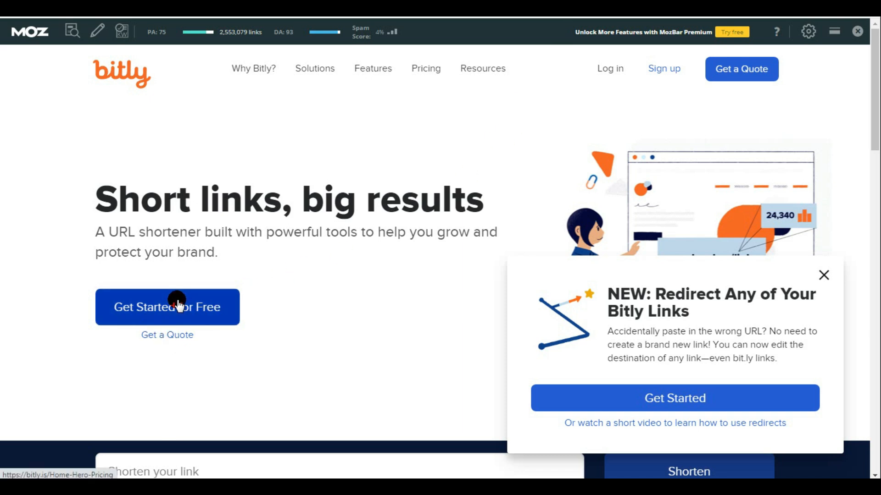
- Switch to Bitly, choose the free plan, and create a new account by signing up with the Google account
click(665, 68)
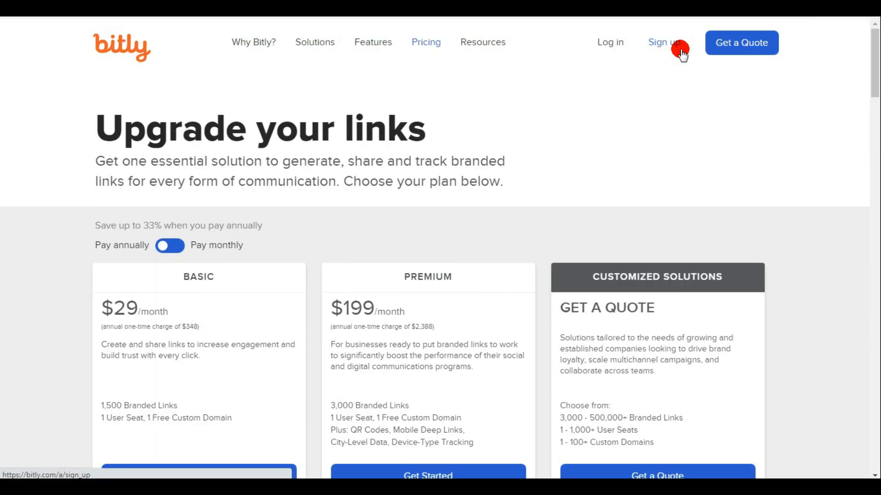
scroll(677, 92, down, 9)
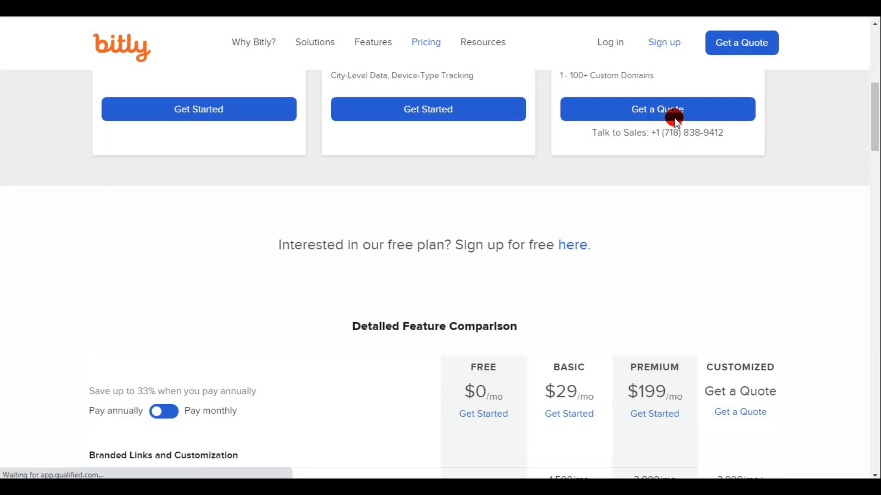
scroll(675, 115, down, 3)
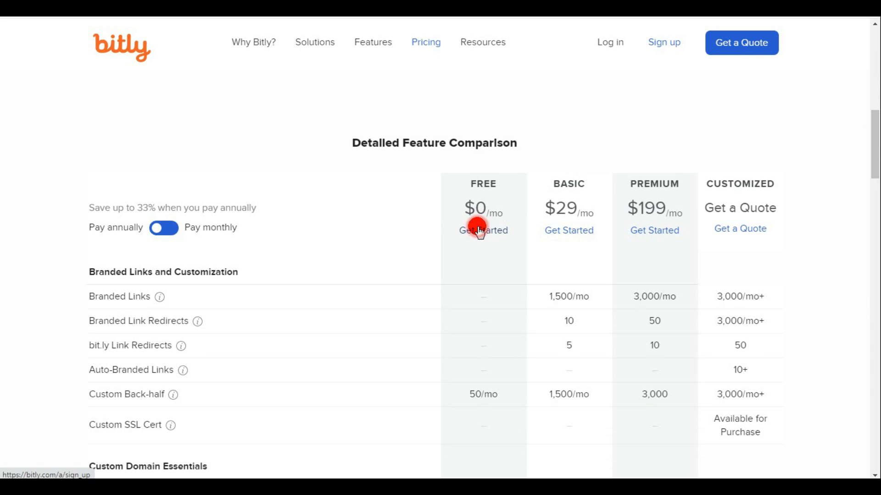
click(479, 236)
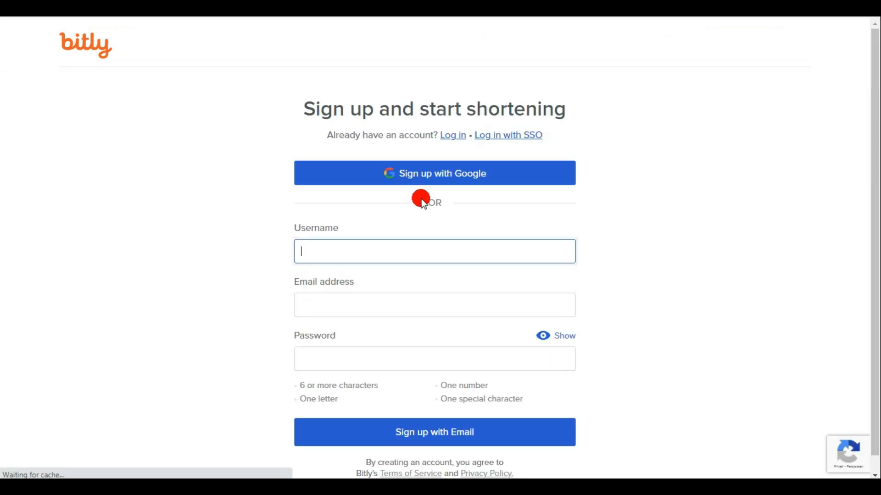
click(455, 176)
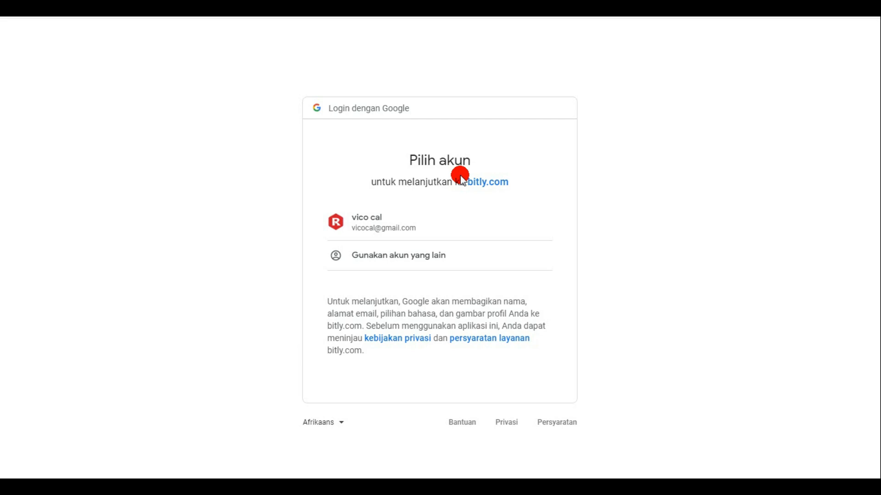
click(406, 214)
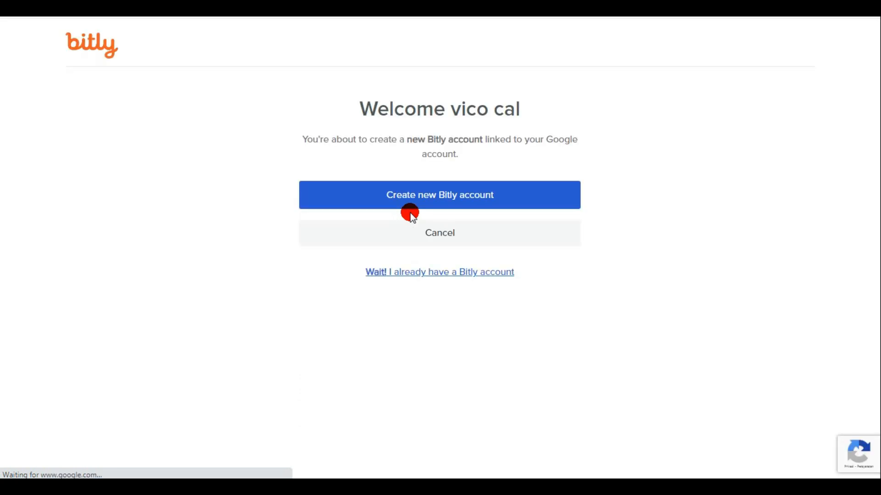
click(429, 192)
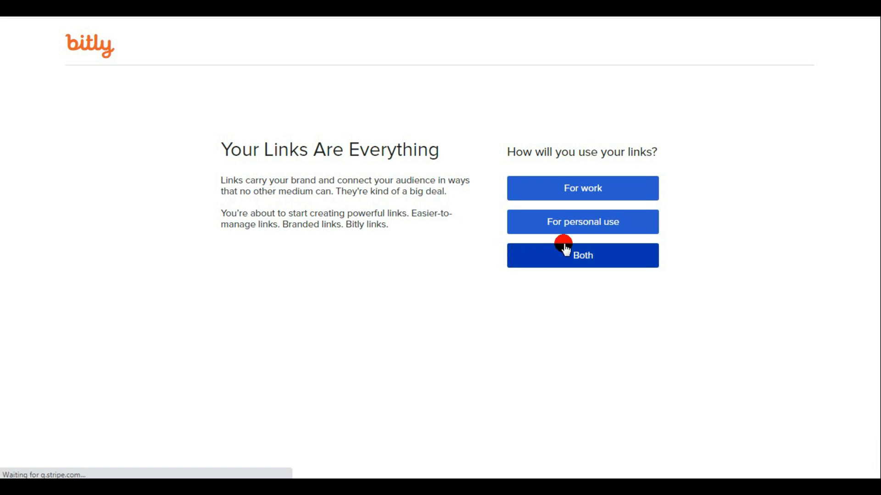
- Complete the Bitly profile for personal use with the first and last name and the purpose Social media marketing, and save it
click(580, 222)
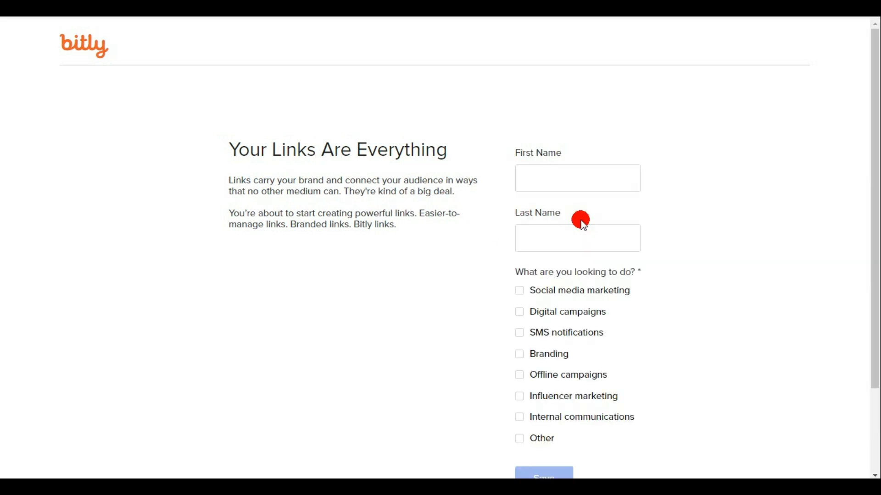
click(557, 180)
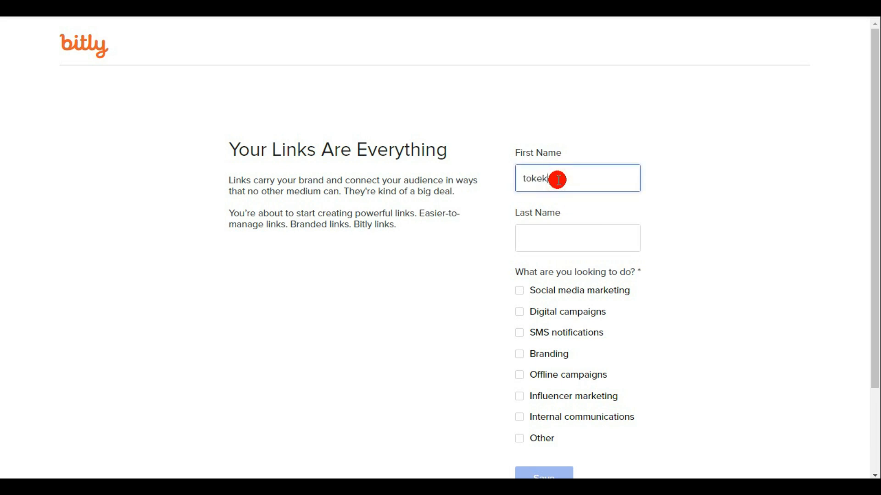
click(541, 237)
text(ra)
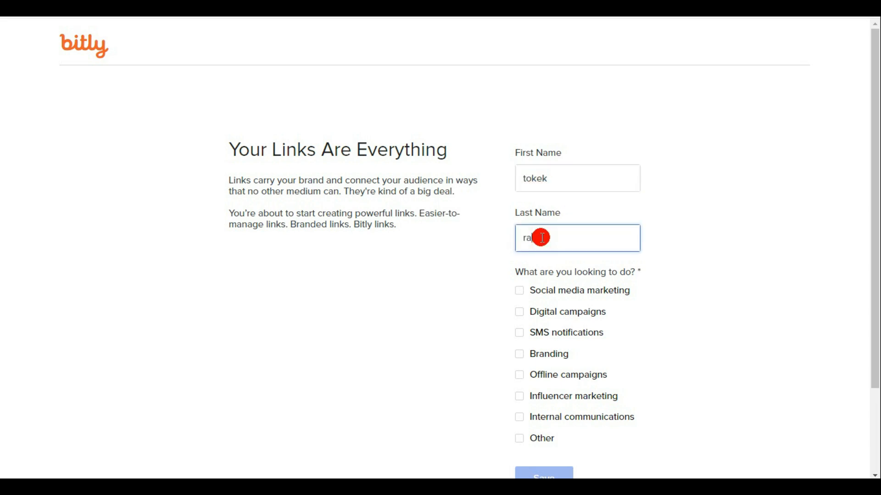
scroll(576, 250, down, 1)
scroll(587, 253, up, 1)
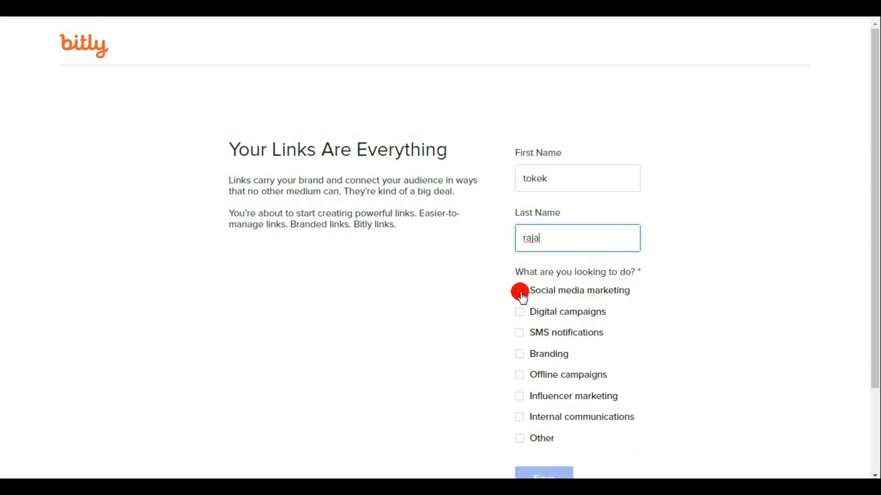
click(526, 296)
drag(877, 246, 877, 329)
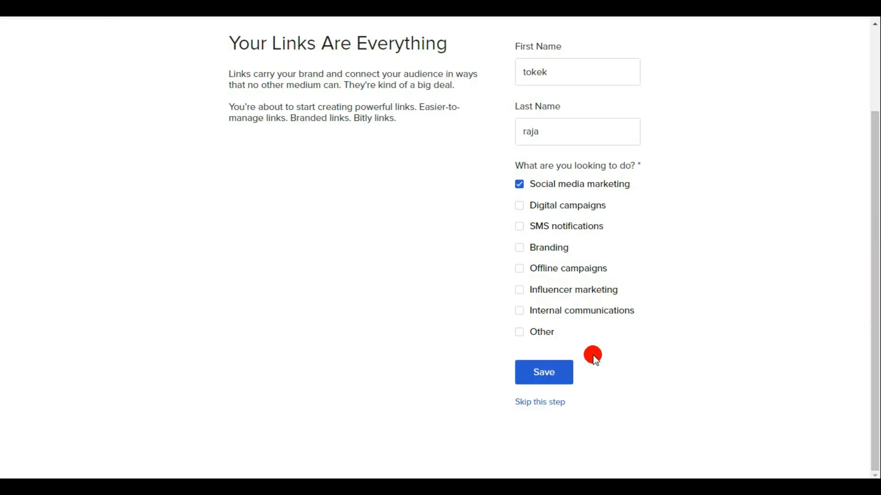
click(541, 370)
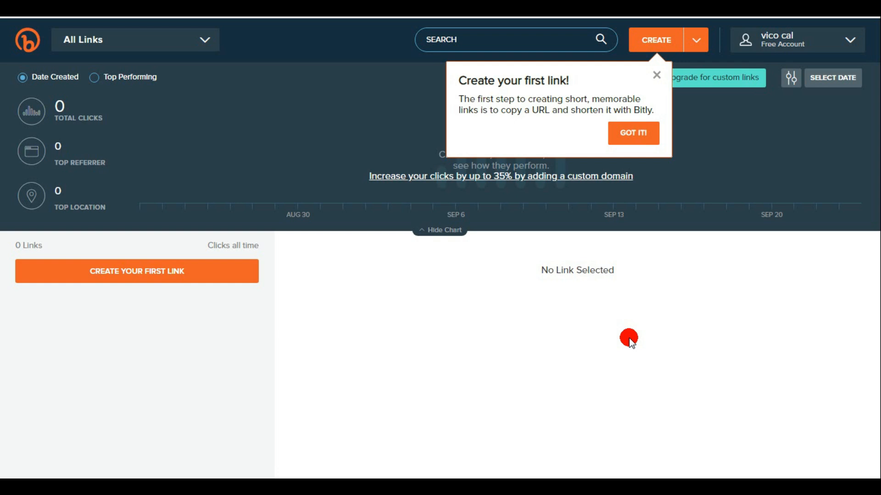
- Create a bit.ly short link from the copied URL of the published spreadsheet
click(644, 134)
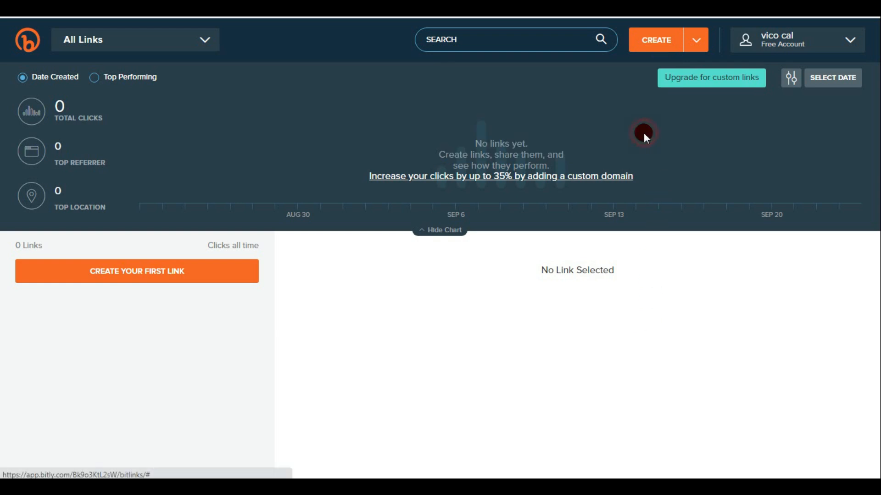
click(147, 274)
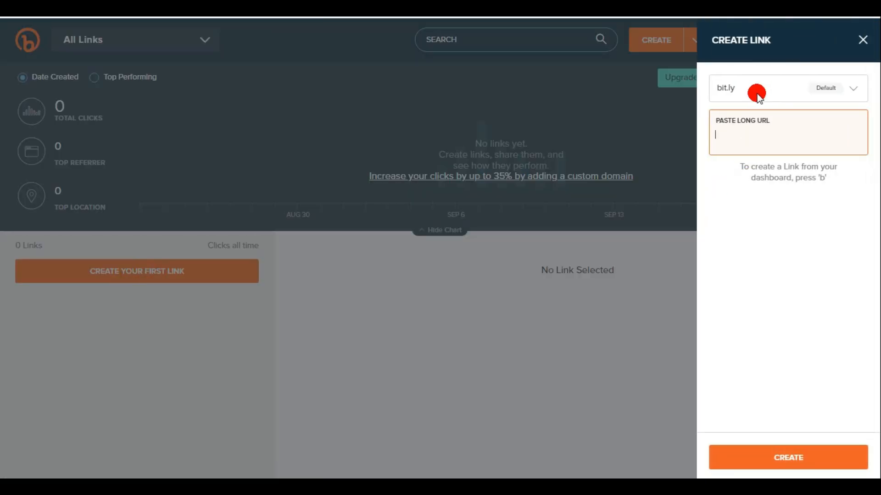
click(743, 137)
text(https://docs.google.com/spreadsheets/d/e/2PACX-1vRLuern9dQqrT-Wrr9u_ervP3vwy-dtkQUCJdD1VdEmtKVGK6SCxdZaZ_OaQNl6lEpH01KBF3p8KTN-/pubhtml)
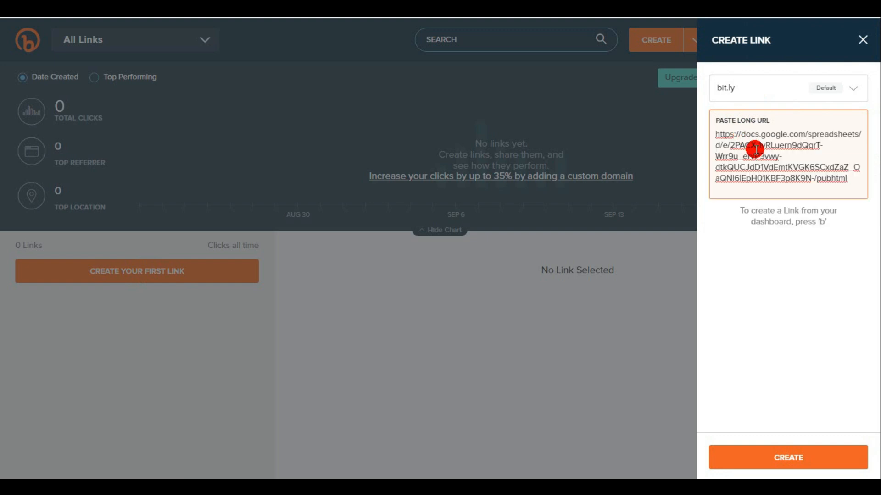
click(788, 458)
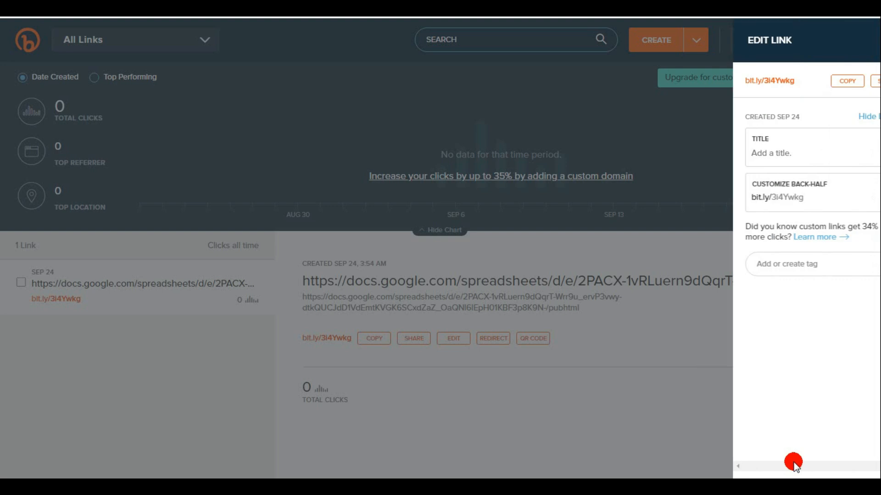
- Set the new short link's title to Masakan indonesia and save it
click(765, 154)
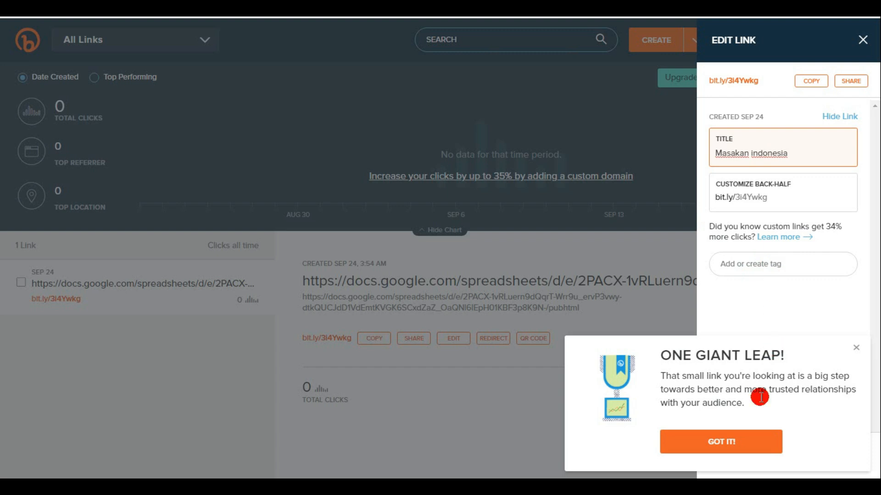
click(723, 445)
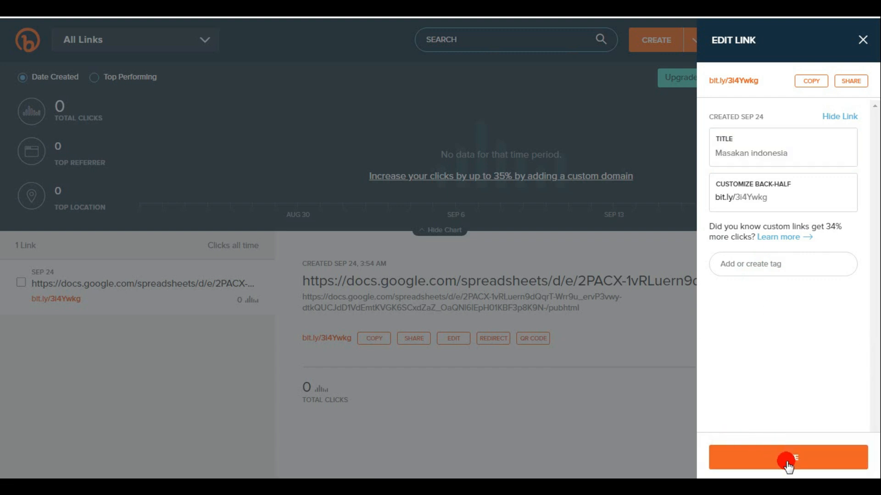
click(787, 464)
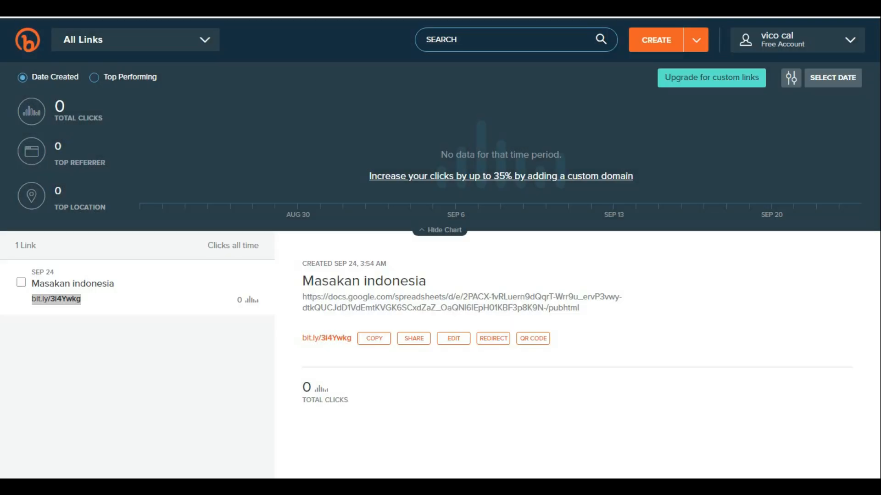
- Copy the short link bit.ly/3i4Ywkg from Bitly and submit it as a comment on the blog page
right_click(67, 303)
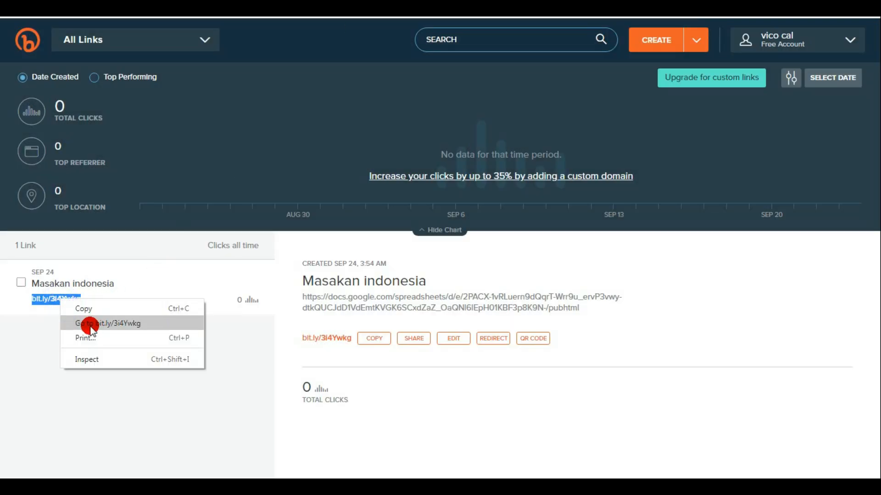
click(84, 309)
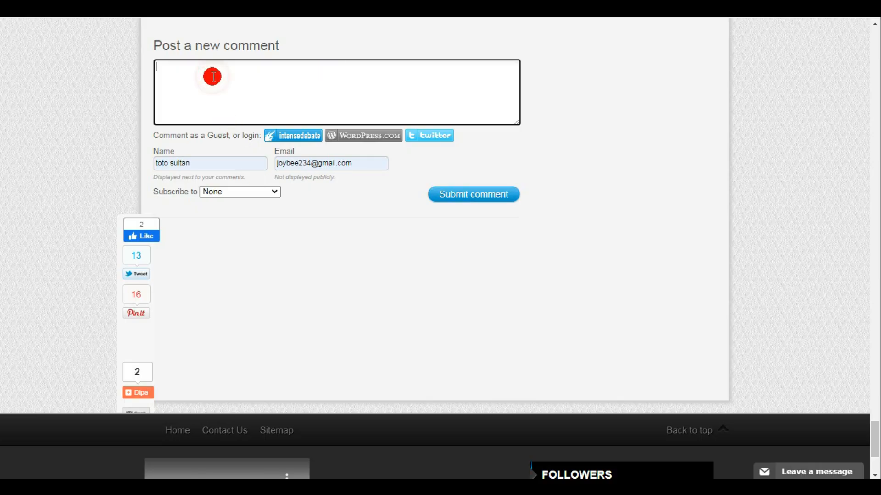
text(bit.ly/3i4Ywkg)
click(457, 195)
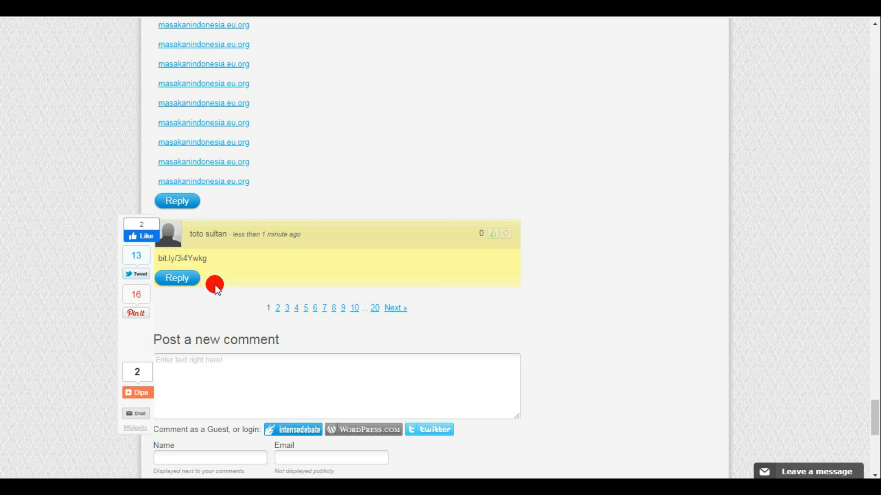
drag(187, 258, 216, 259)
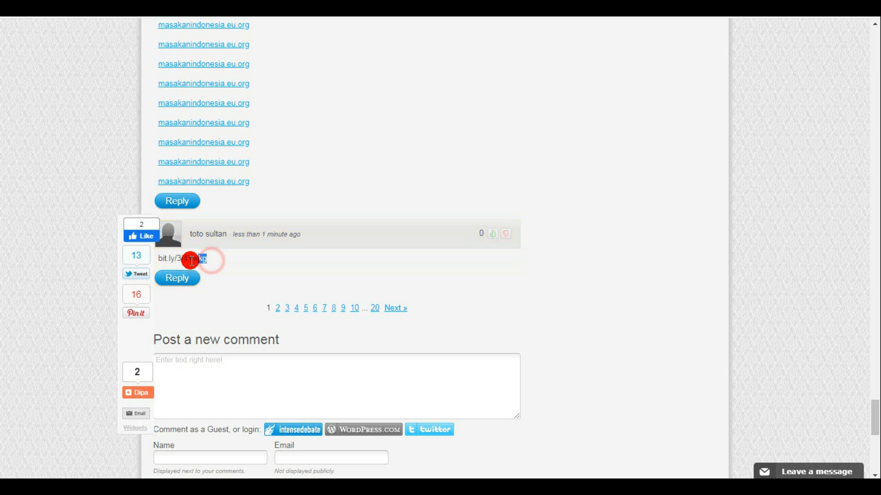
scroll(356, 358, down, 3)
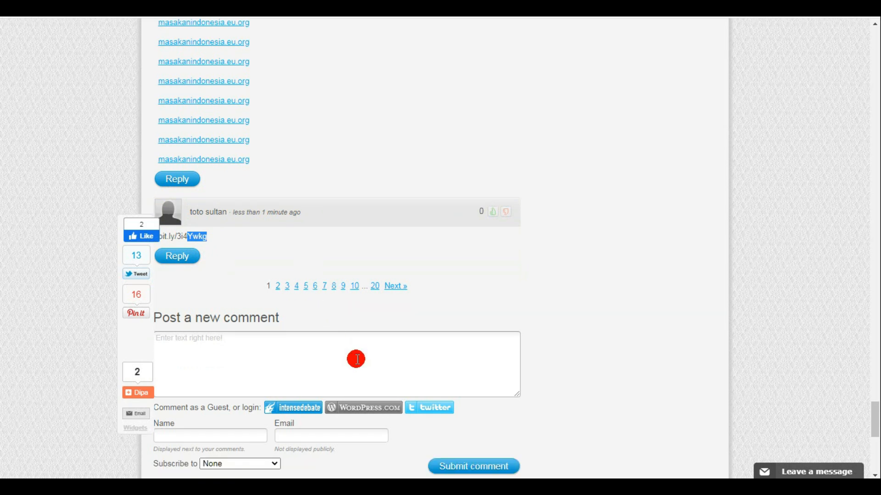
click(239, 262)
click(202, 334)
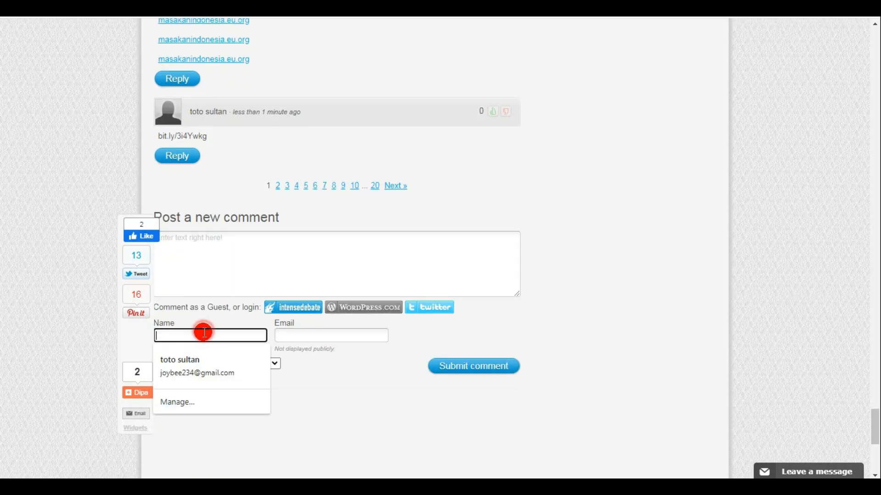
click(193, 362)
click(217, 259)
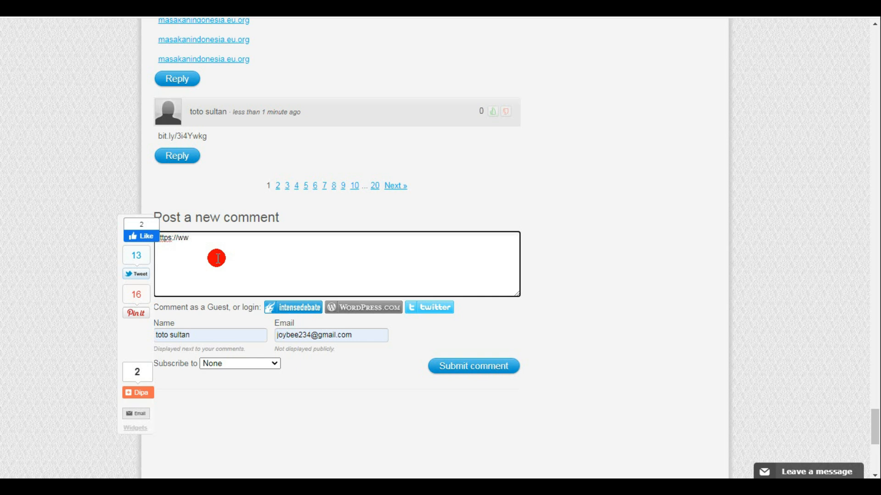
text(bit.ly/3i4Ywkg)
click(463, 366)
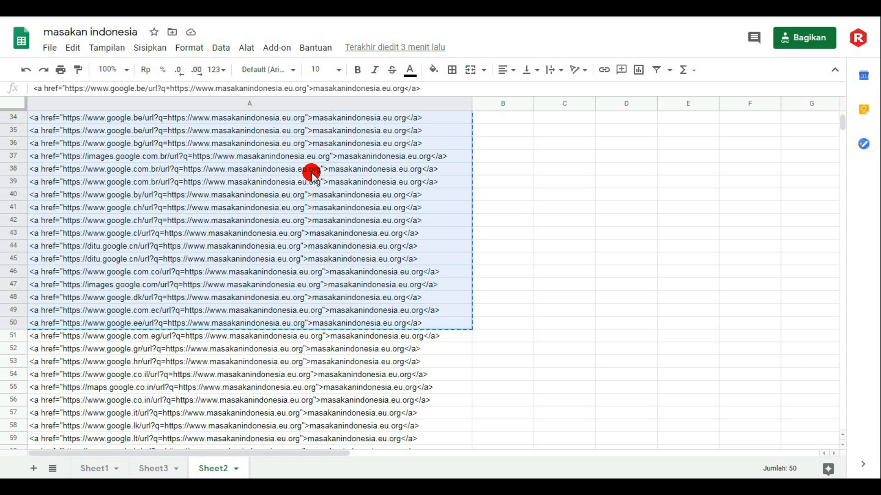
- Copy the whole column A of Google redirect URLs from Sheet1 of the masakan indonesia spreadsheet
click(581, 265)
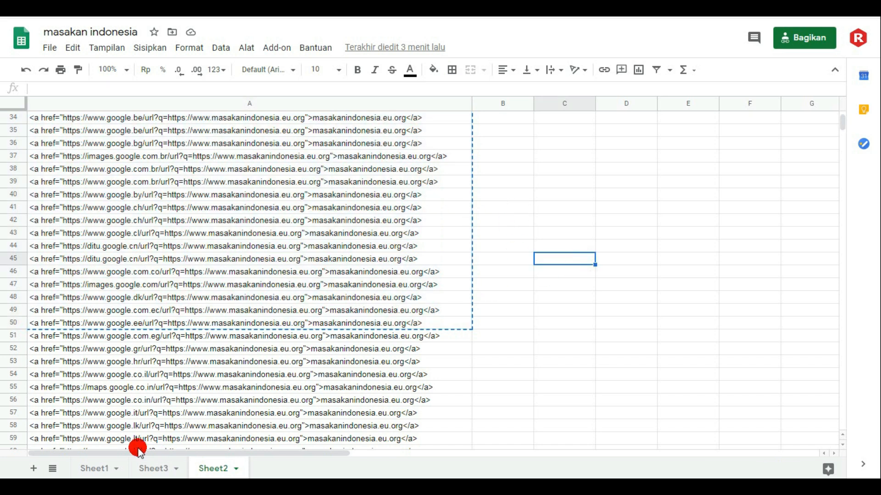
click(93, 470)
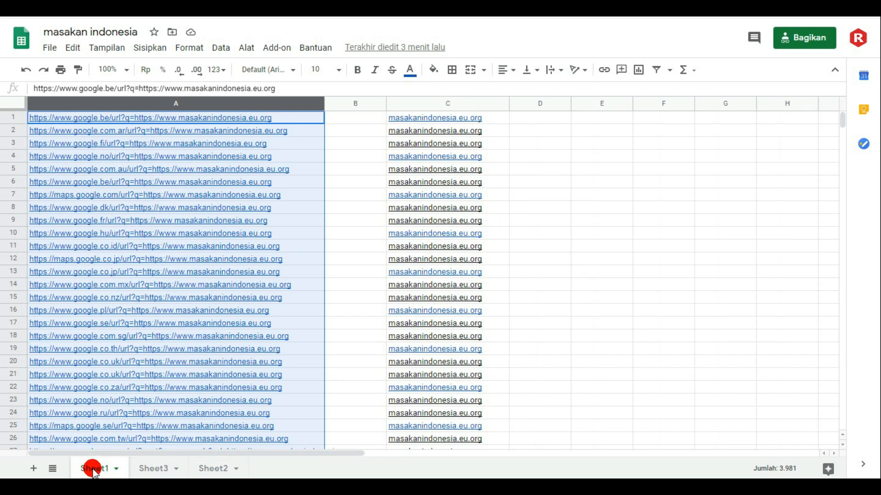
right_click(207, 106)
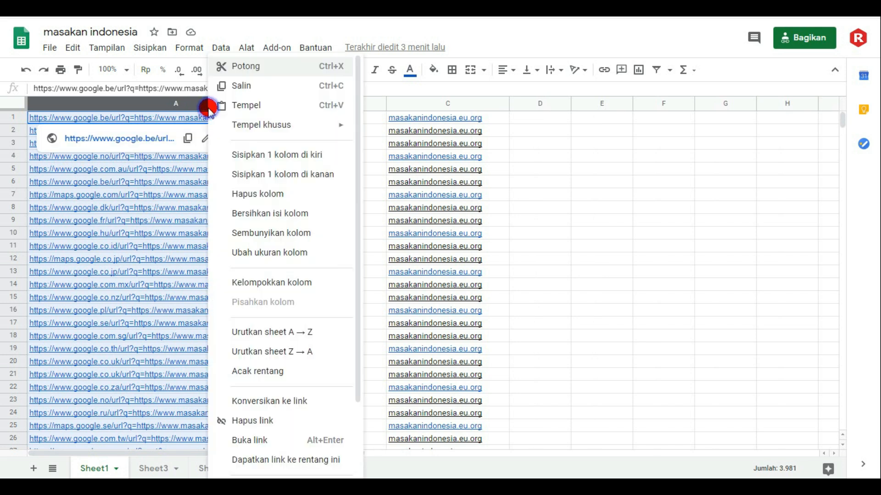
click(246, 86)
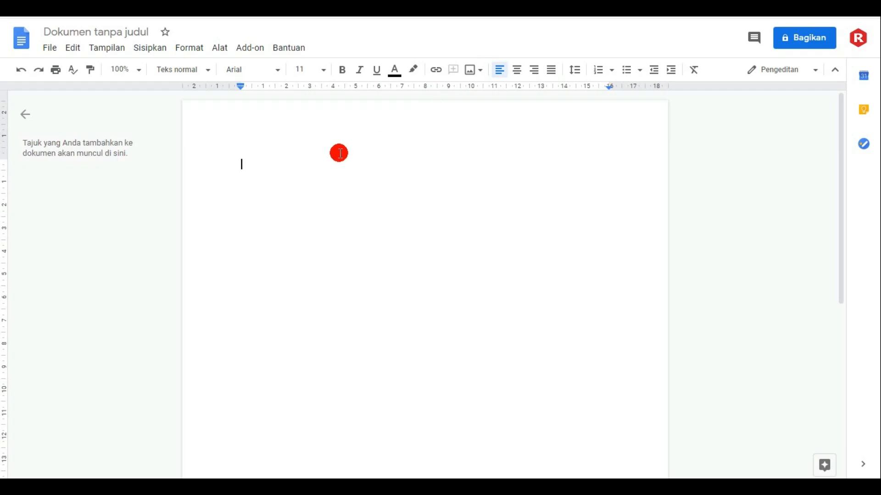
- Paste the copied URL column into the blank Google Docs document, dismissing the Windows color scheme prompt
click(338, 157)
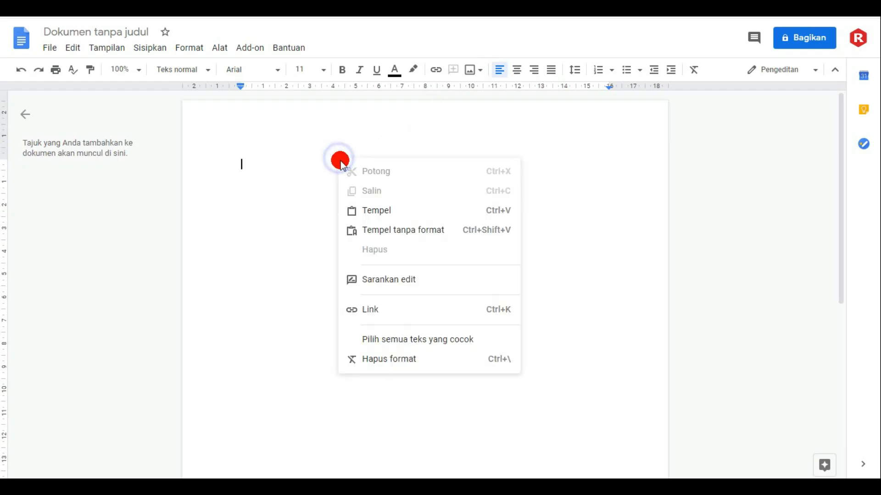
right_click(338, 157)
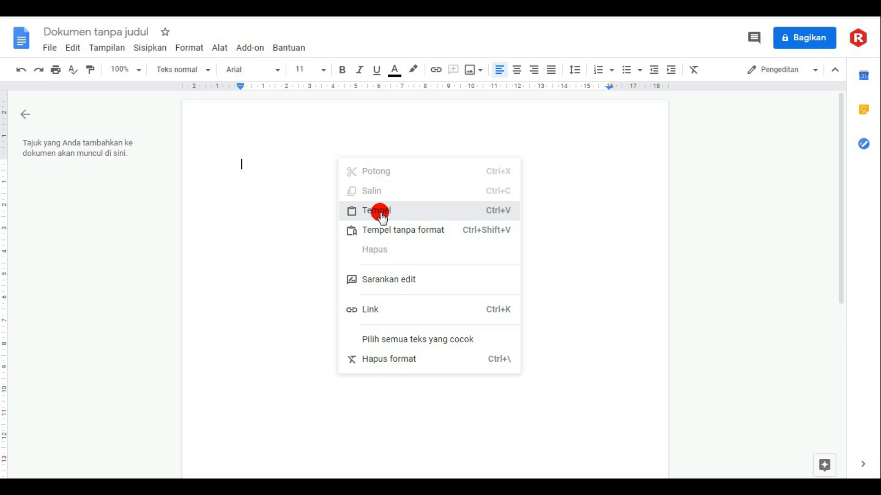
click(381, 212)
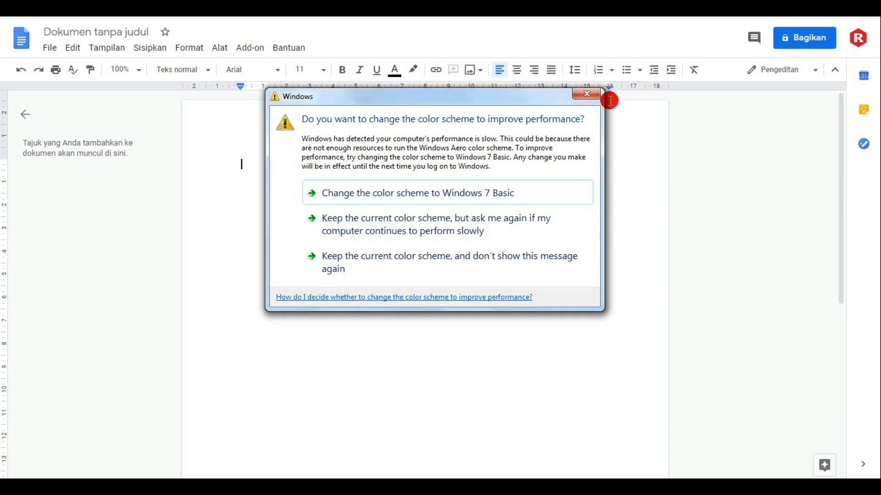
click(587, 94)
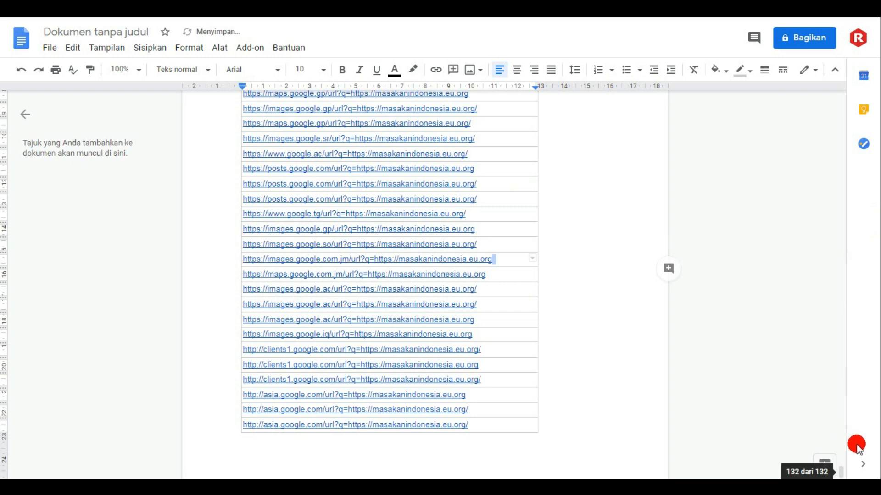
- Download the document with the redirect URLs as a PDF file
drag(842, 458, 749, 118)
click(50, 48)
mouse_move(121, 185)
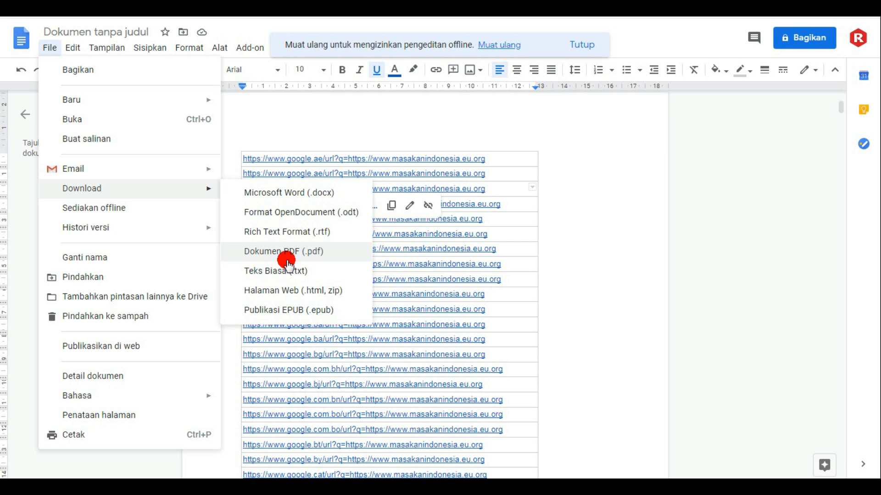
click(275, 252)
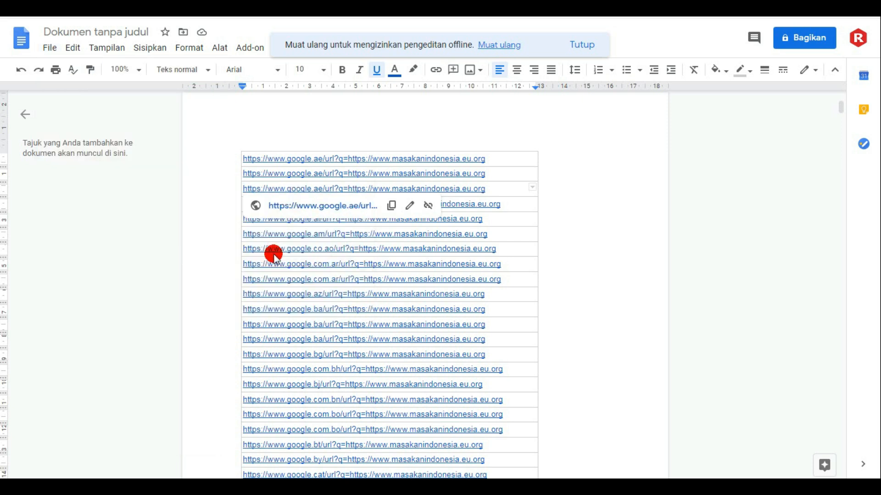
click(605, 192)
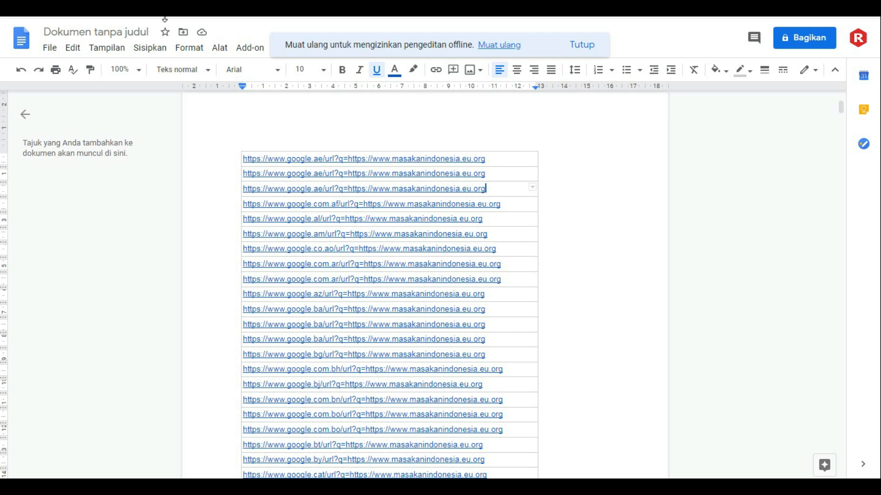
- Open the One Hour Indexing site's Upload Links form in a new browser tab
click(254, 48)
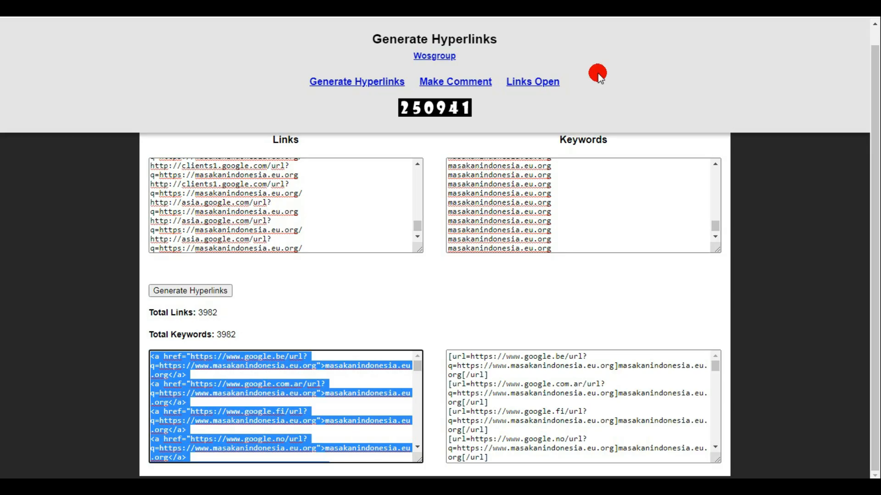
click(641, 47)
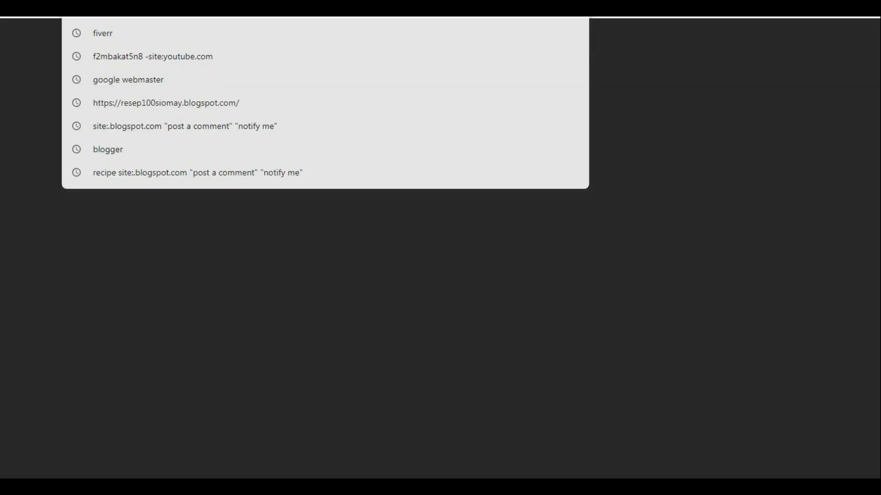
text(on)
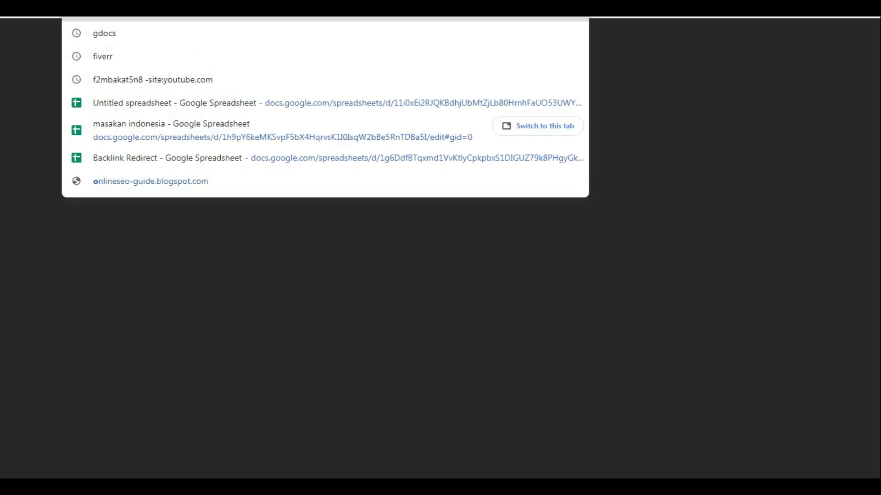
text(e)
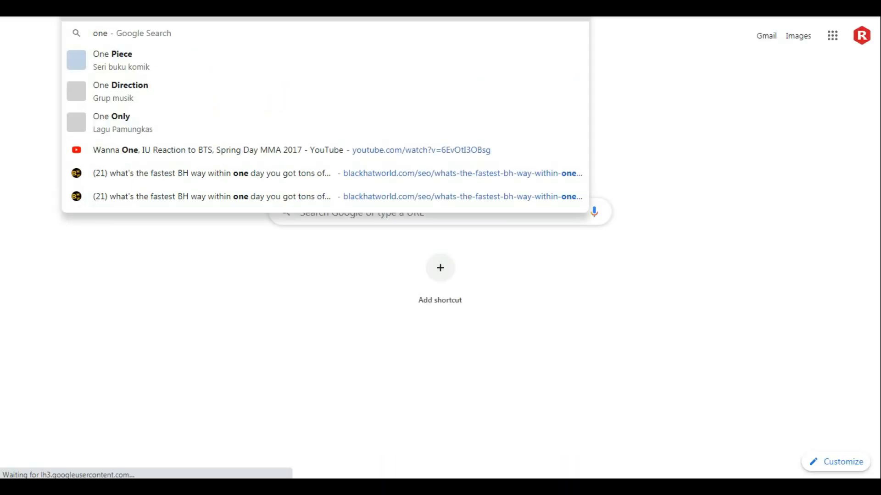
key(Return)
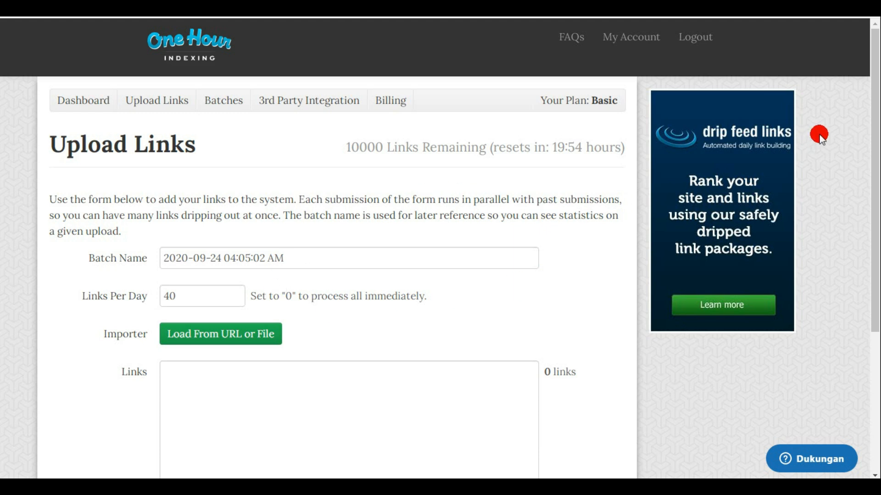
- Upload the copied Google redirect URLs for indexing with Links Per Day set to 0
drag(873, 132, 873, 149)
drag(202, 268, 155, 276)
text(0)
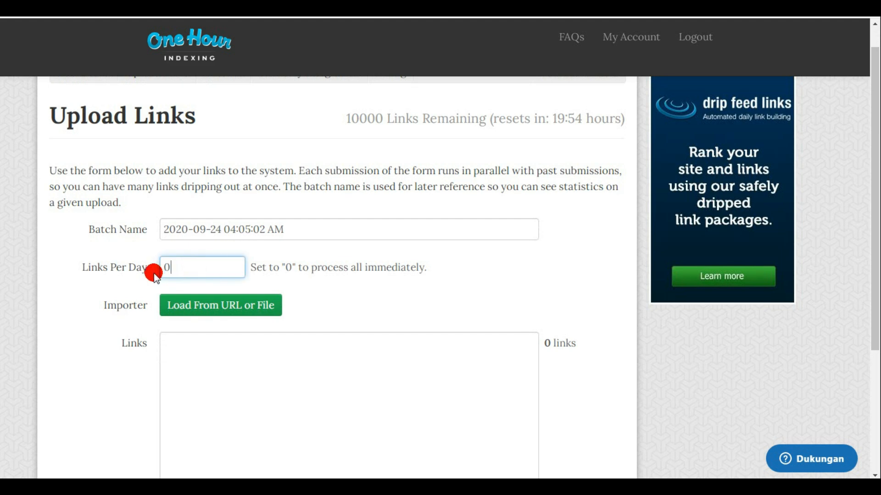
scroll(321, 332, down, 4)
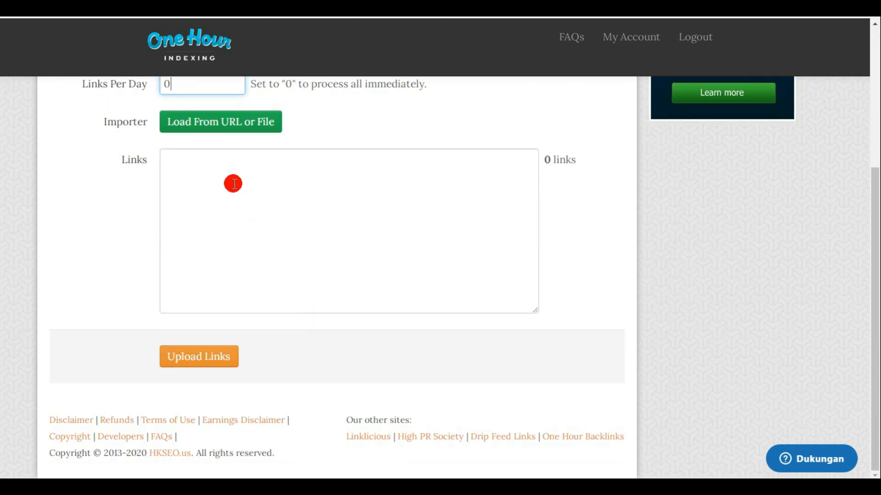
click(216, 166)
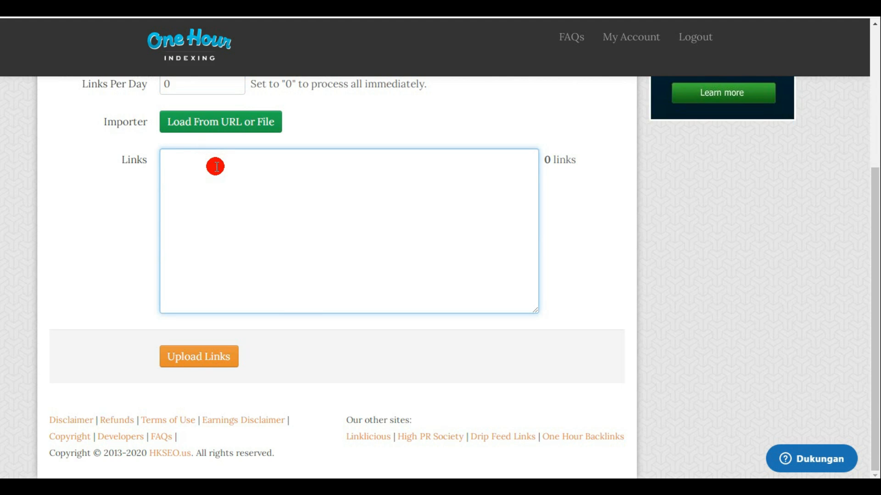
key(ctrl+v)
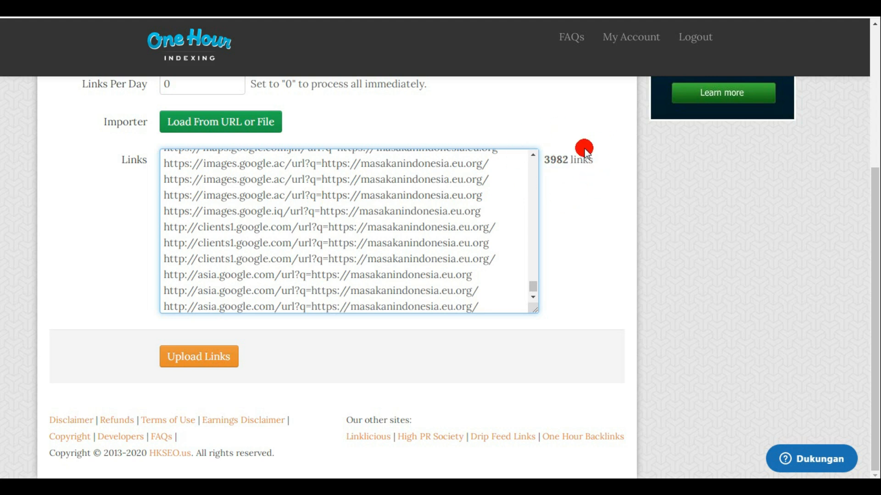
click(203, 352)
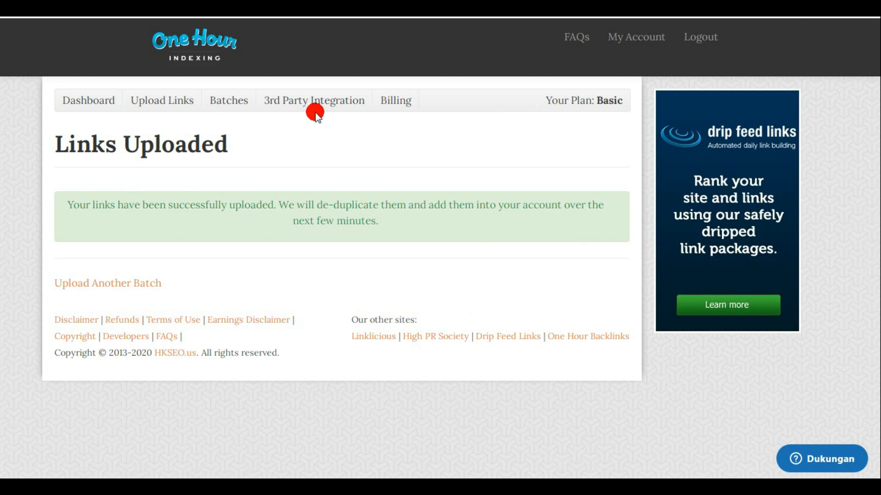
- Review the submitted link batches and their processing status
click(216, 104)
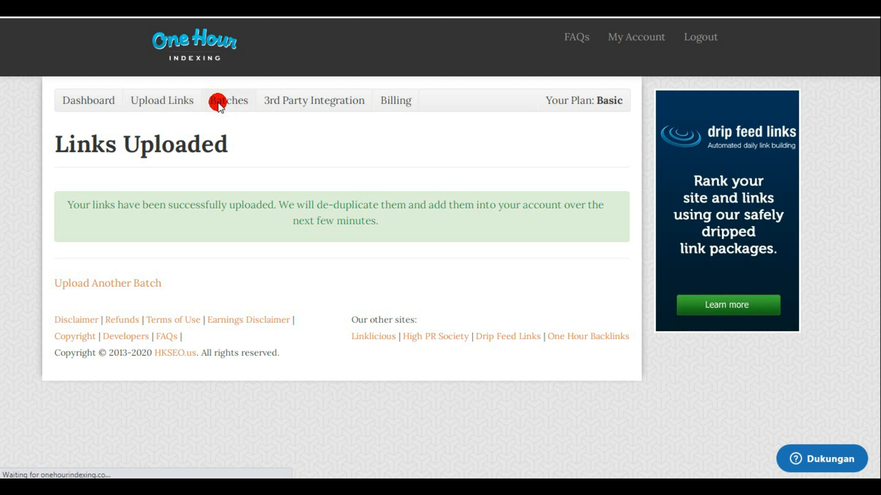
scroll(468, 262, down, 3)
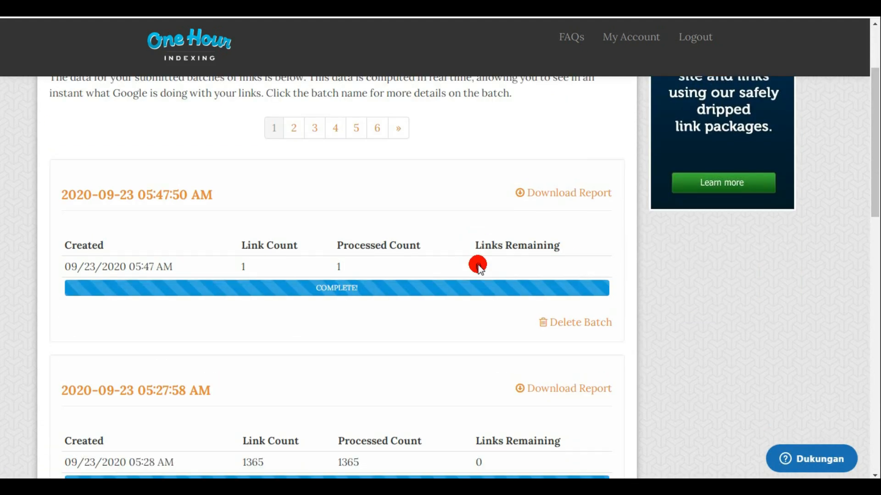
scroll(477, 264, down, 3)
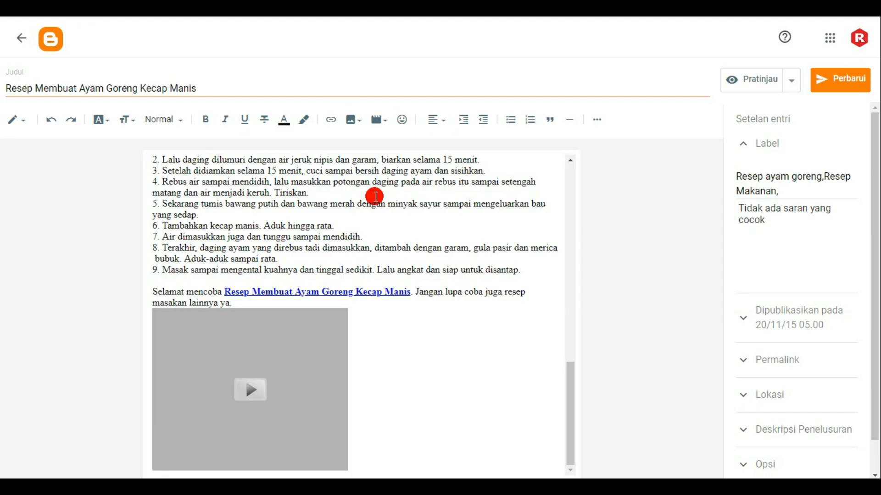
- Switch to the Resep siomay blog in Blogger and open its theme for HTML editing
click(17, 46)
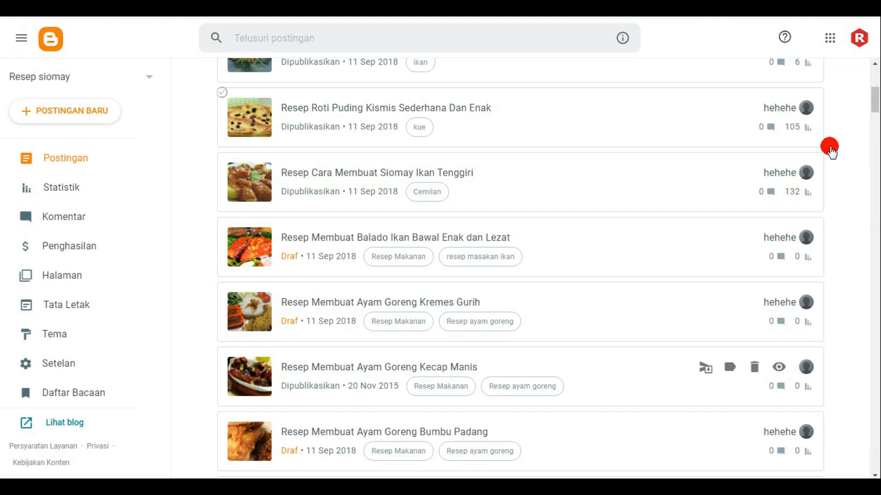
drag(875, 94, 875, 71)
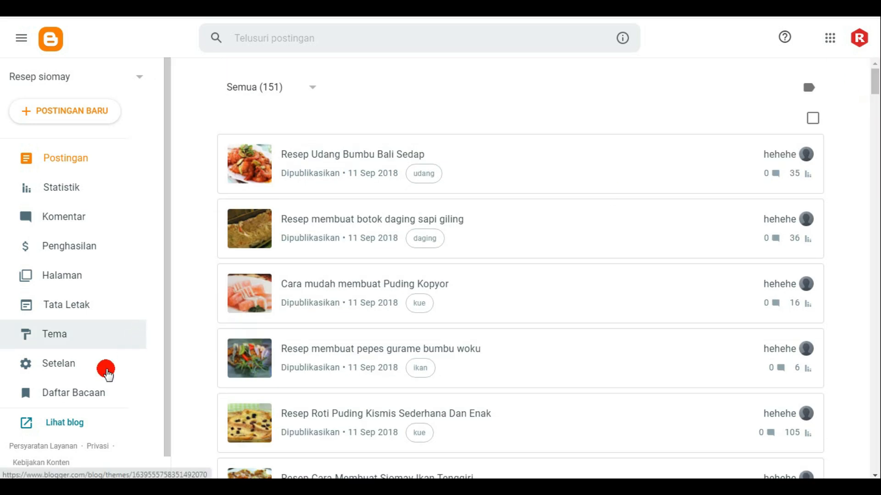
click(55, 337)
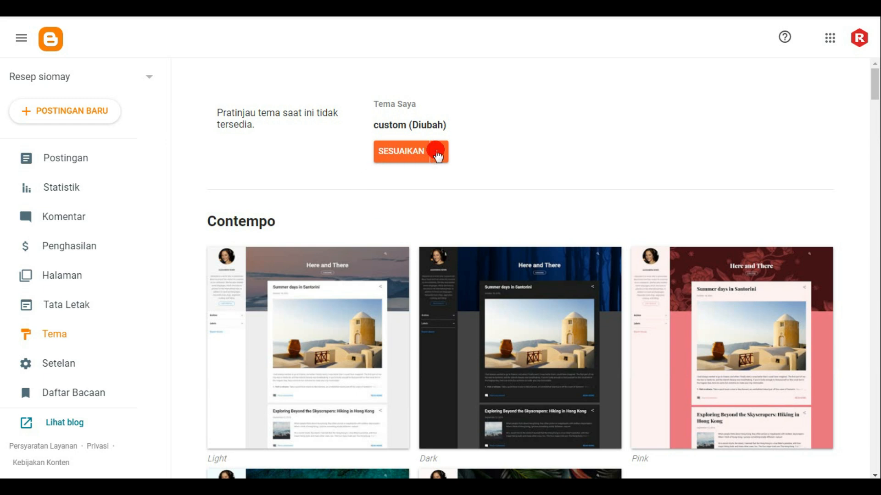
click(439, 152)
click(288, 258)
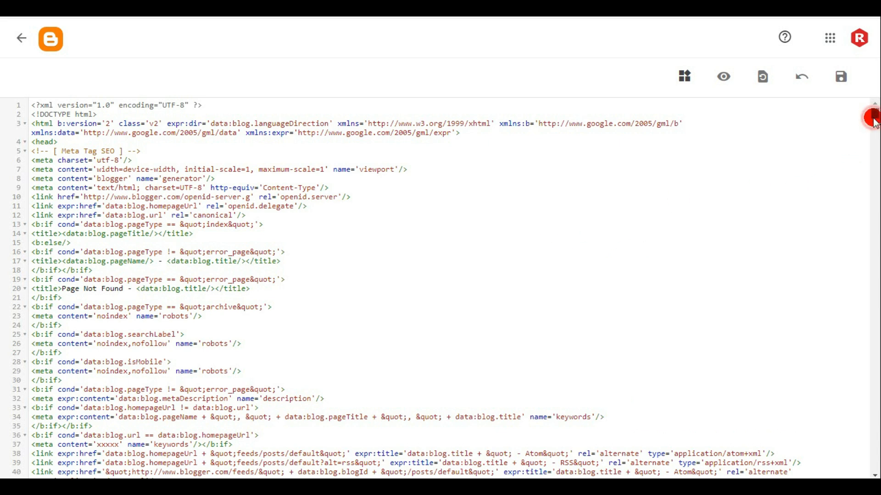
- Find the sitemap menu item in the theme code and change its link text to MASAKAN INDONESIA
key(ctrl+f)
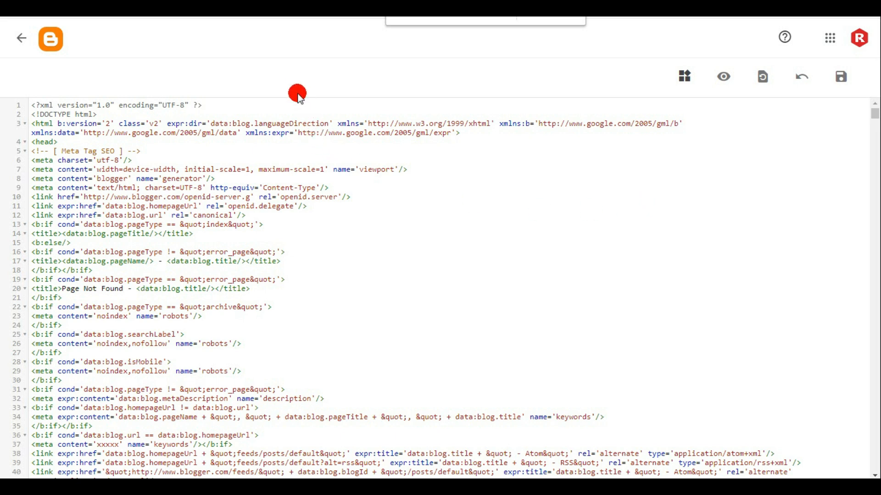
click(274, 159)
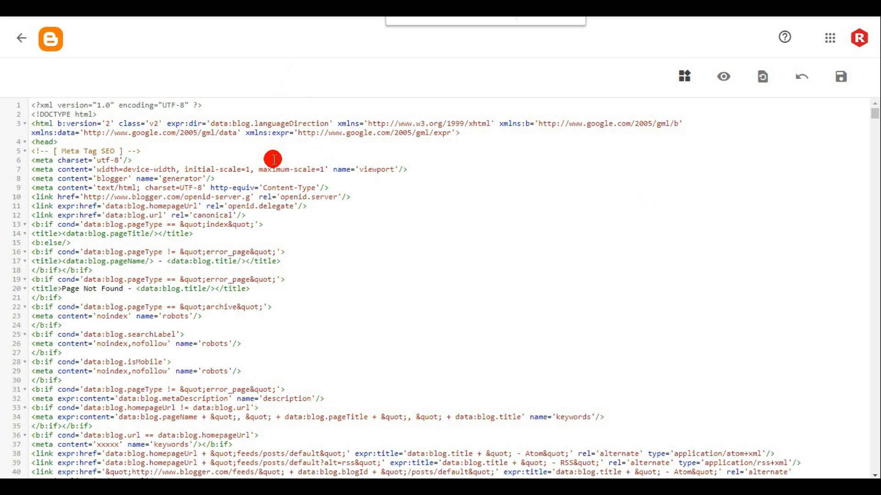
key(ctrl+f)
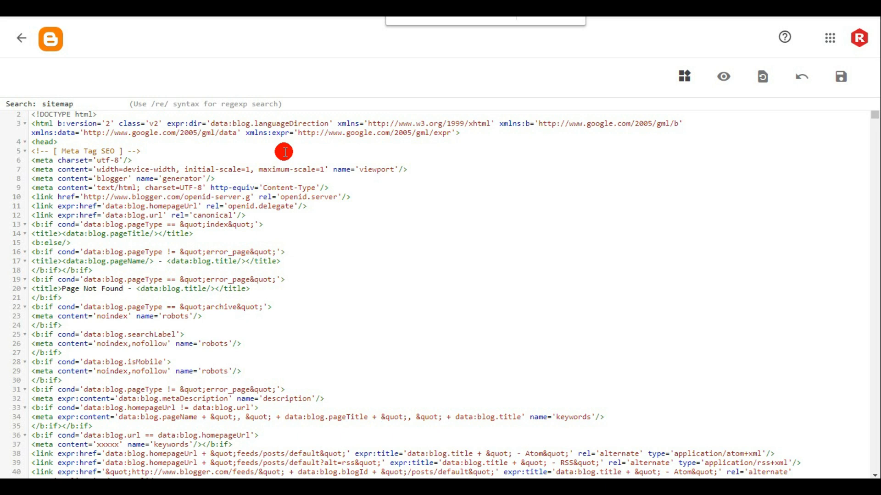
text(sitemap)
key(Return)
scroll(360, 260, down, 3)
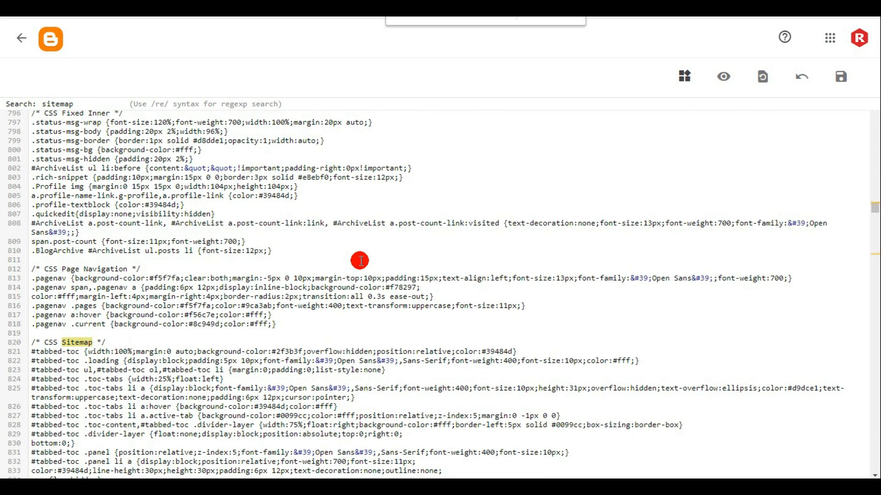
key(Return)
scroll(381, 248, up, 2)
scroll(383, 249, down, 8)
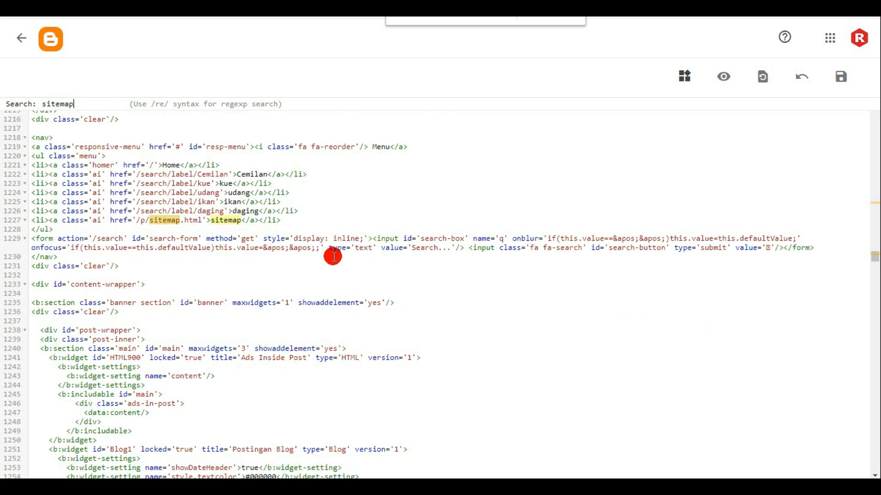
click(244, 228)
drag(211, 221, 240, 223)
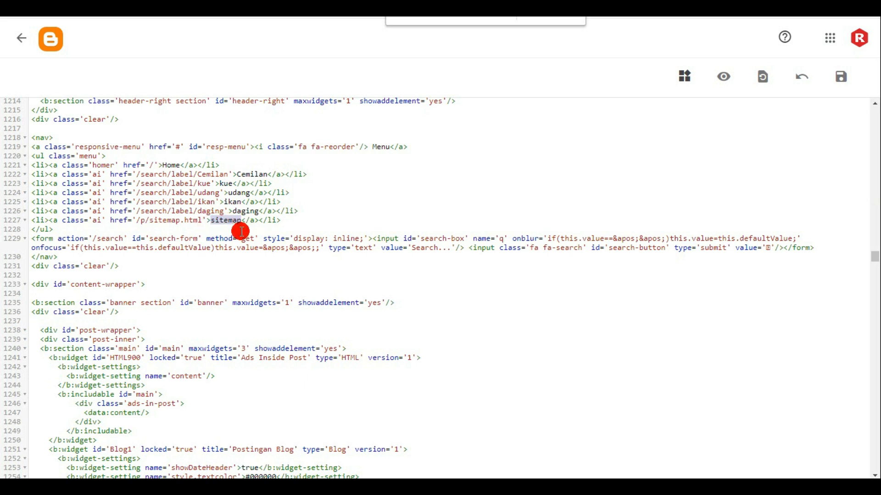
text(MASAKAN I)
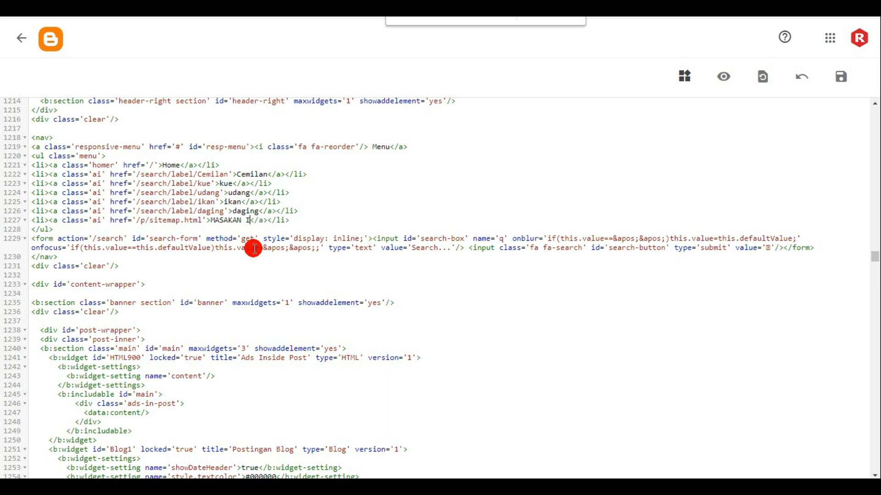
text(NDONESIA)
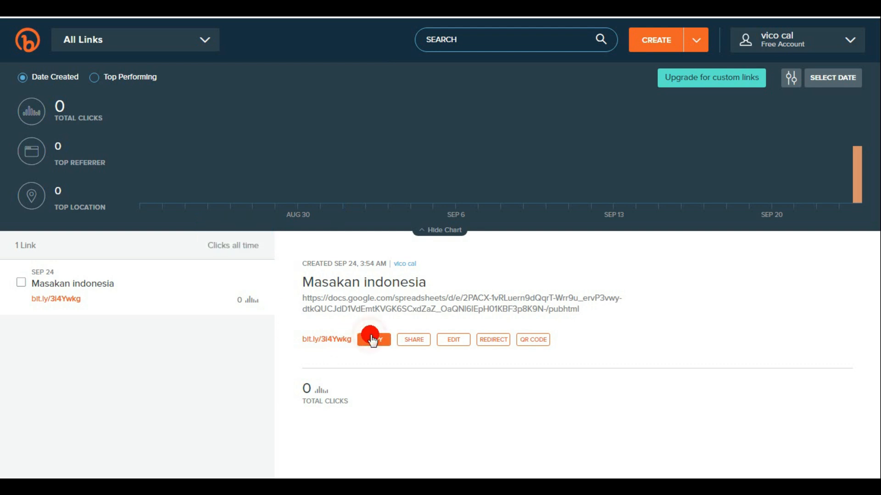
click(372, 340)
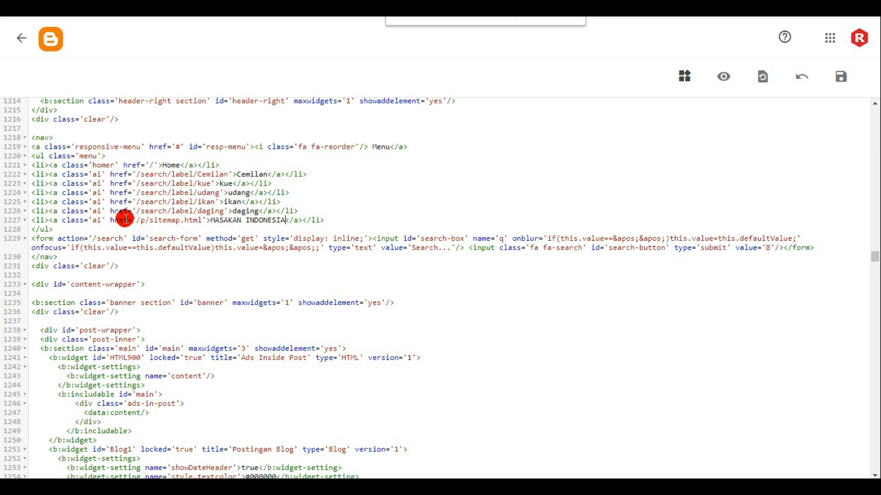
drag(138, 219, 212, 221)
text(https://www.)
key(ctrl+v)
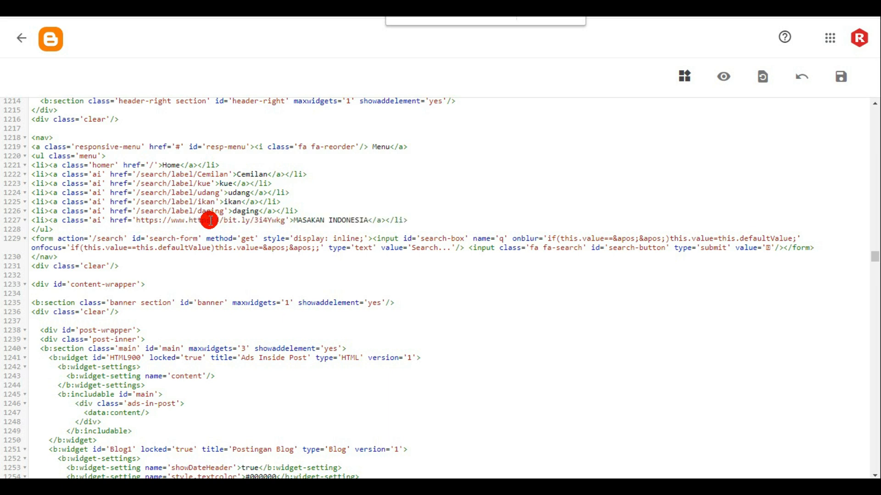
drag(190, 221, 137, 223)
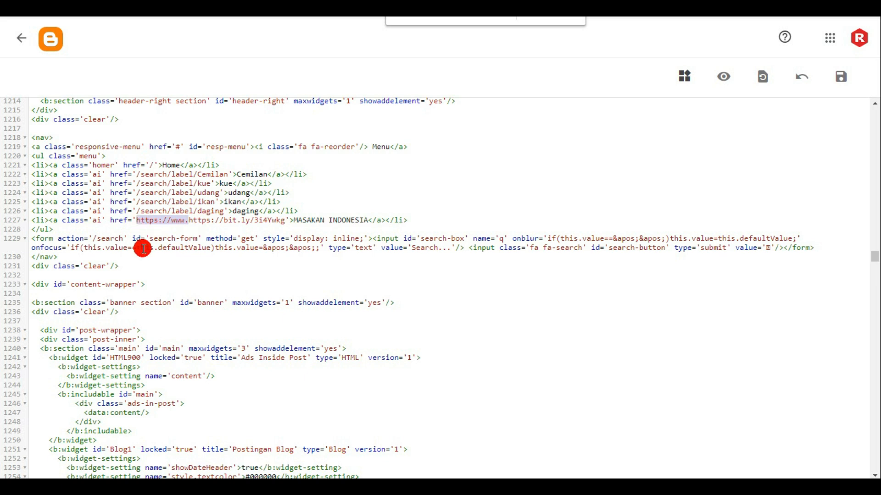
key(BackSpace)
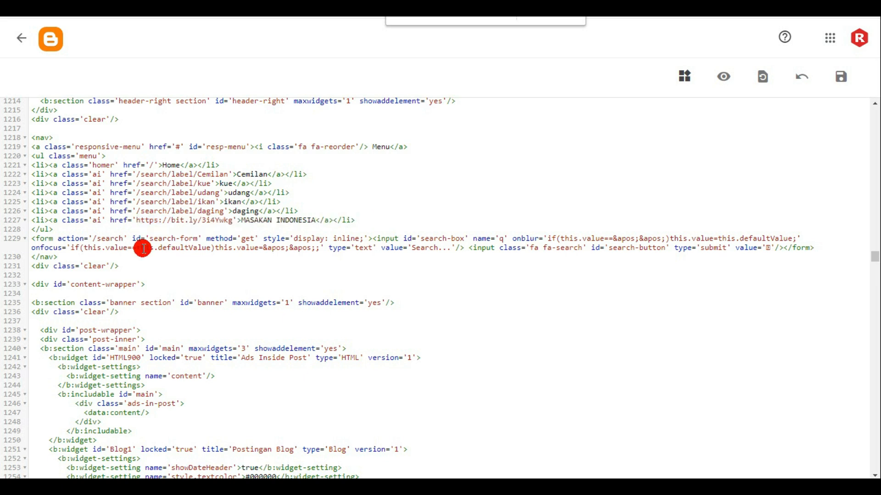
click(843, 76)
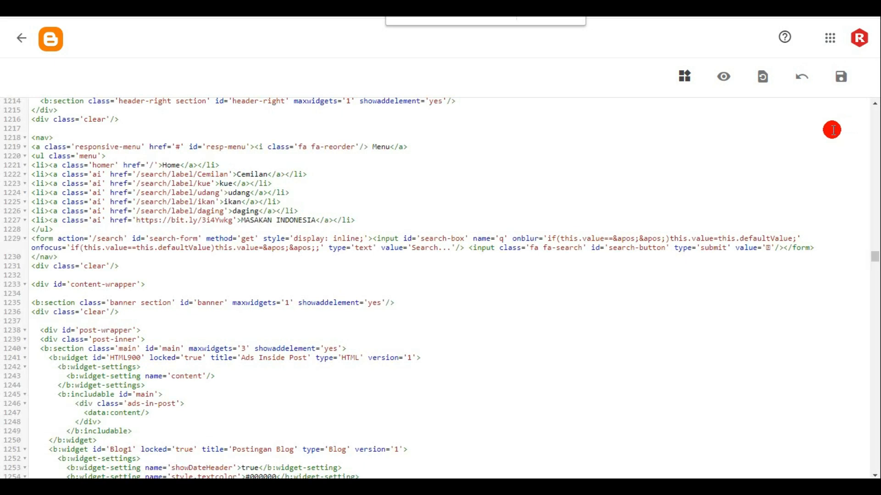
- Leave the theme code, view the live blog and copy its URL
click(18, 41)
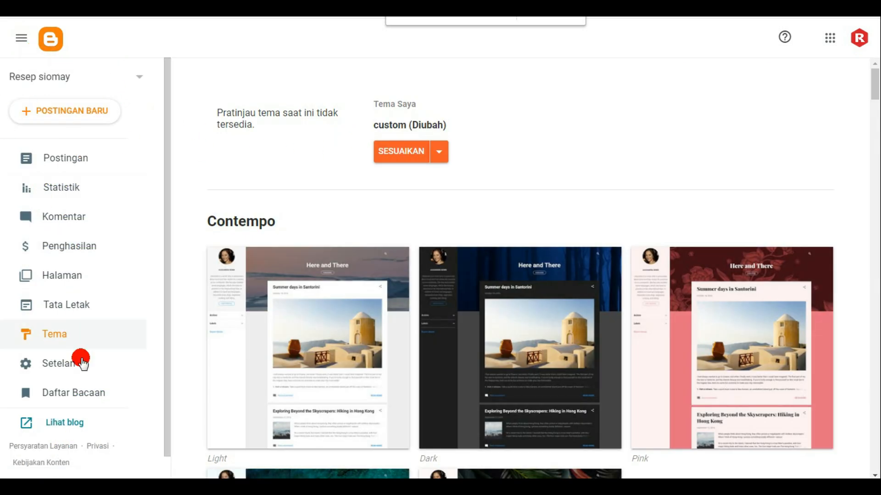
click(70, 423)
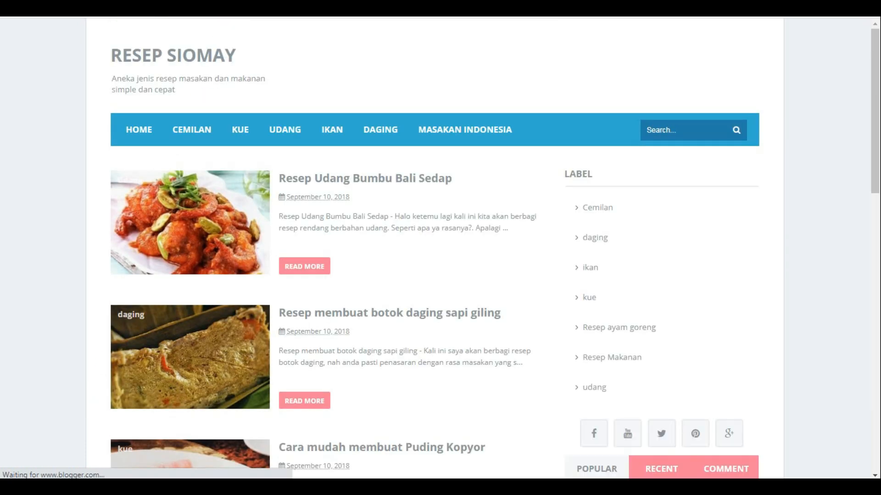
right_click(223, 11)
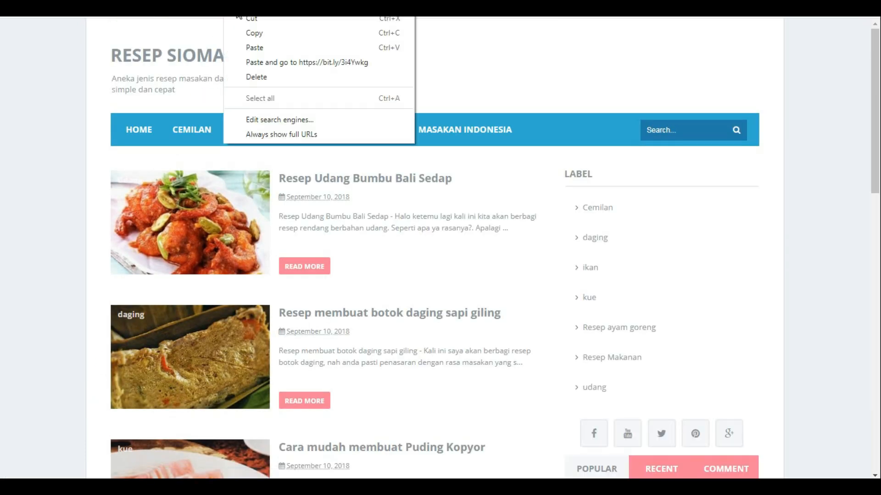
click(257, 38)
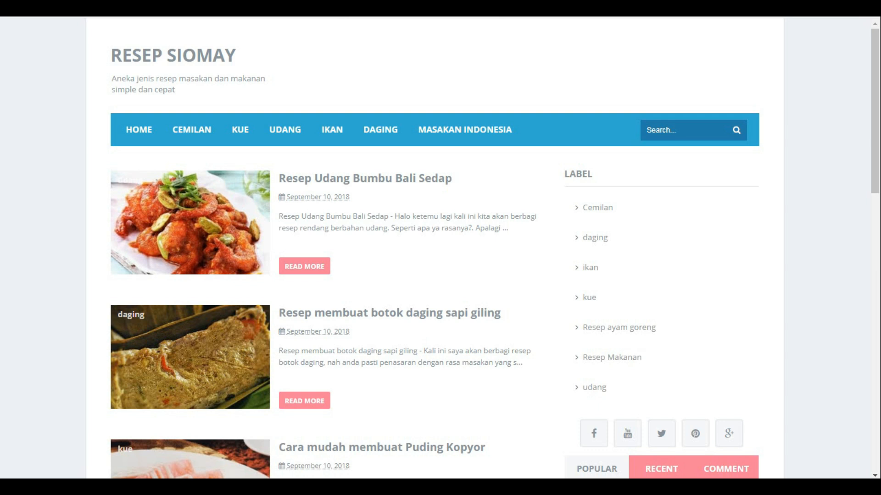
text(eee)
key(BackSpace)
key(BackSpace)
key(BackSpace)
text(www)
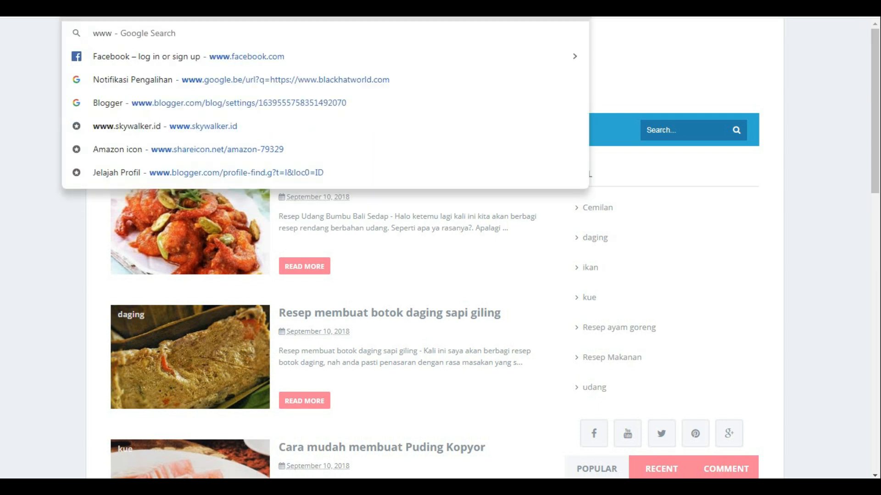
key(BackSpace)
key(BackSpace)
key(BackSpace)
key(BackSpace)
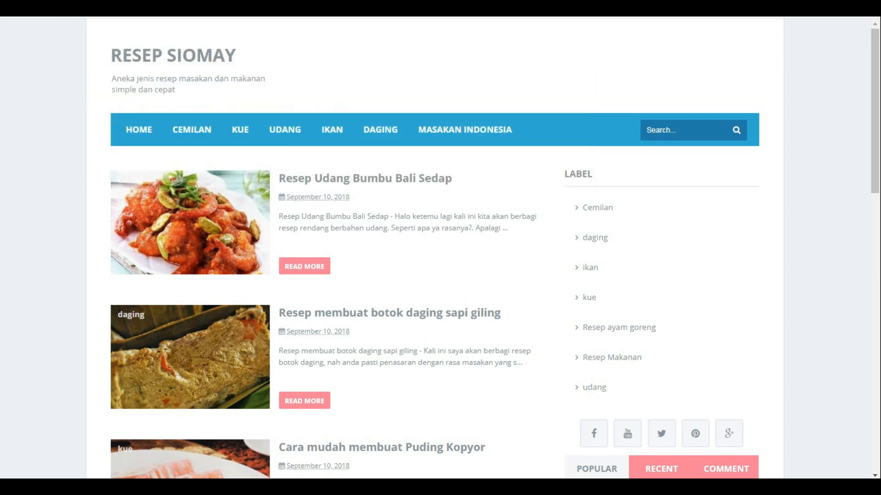
- Search Google for "google webmaster" and open Search Console through the Google Webmasters site
text(google webmaster)
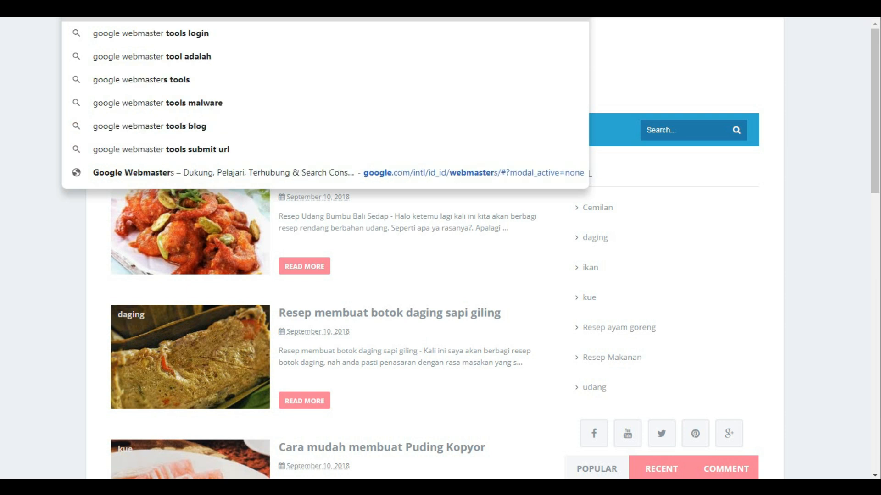
key(Return)
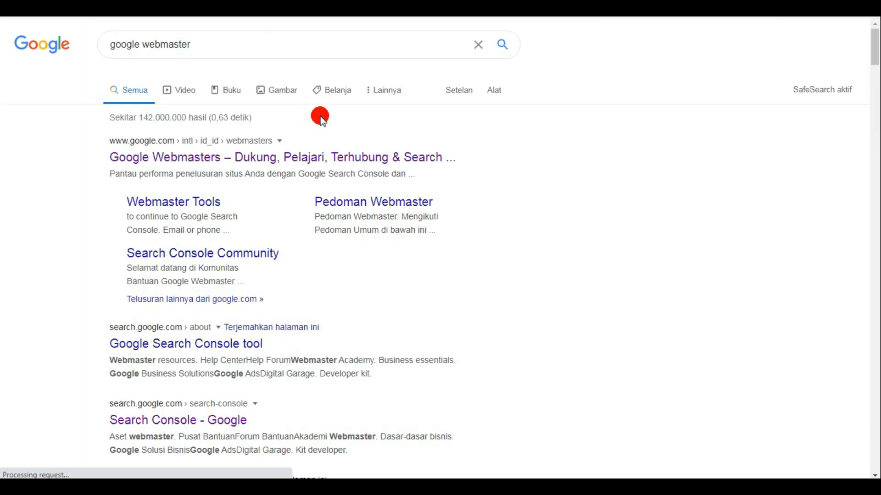
click(275, 160)
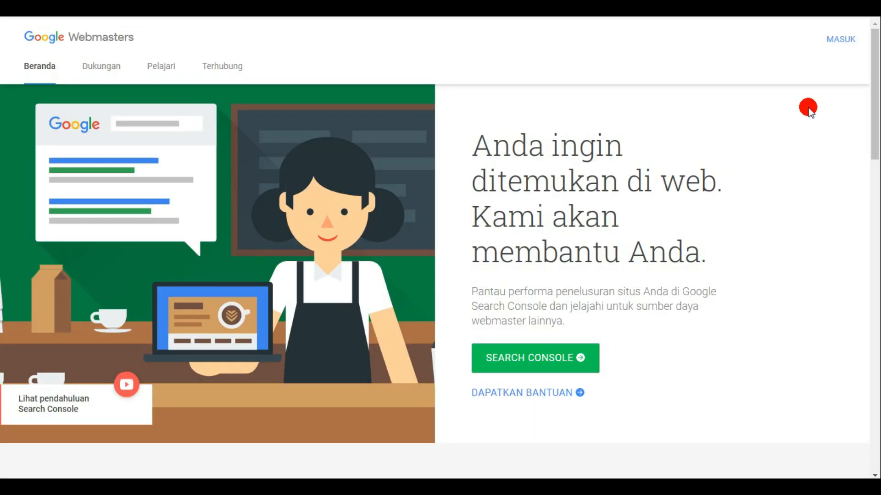
click(839, 40)
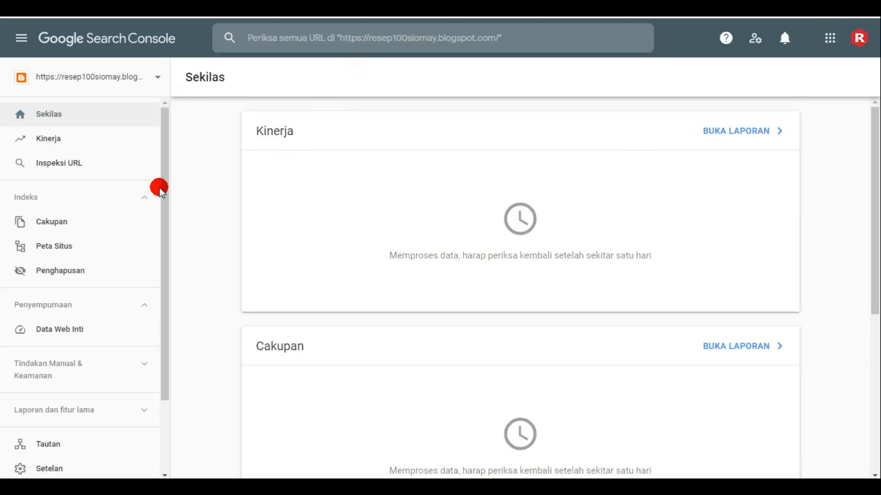
- Inspect the copied blog homepage URL in Search Console and run a live URL test on it
click(403, 37)
right_click(404, 39)
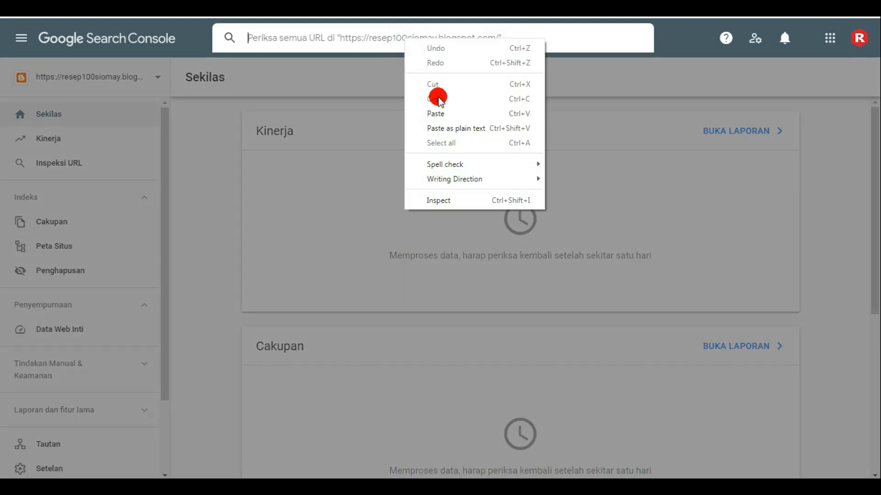
click(441, 114)
key(Return)
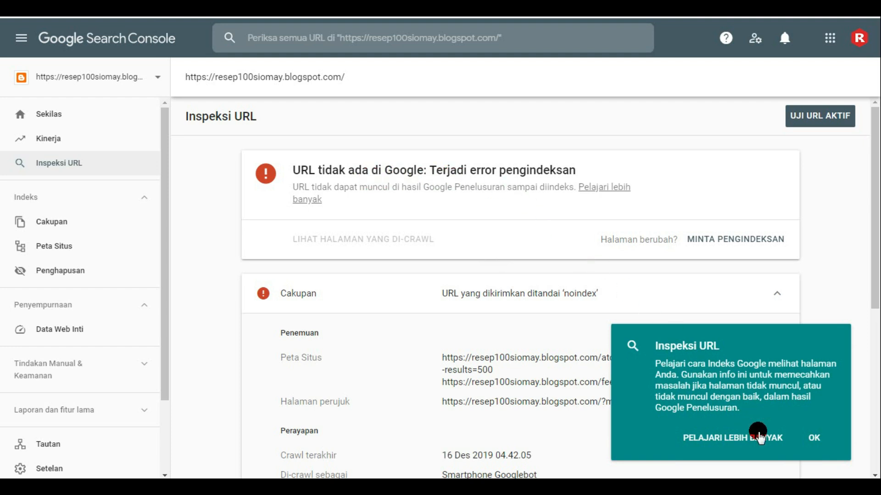
click(813, 438)
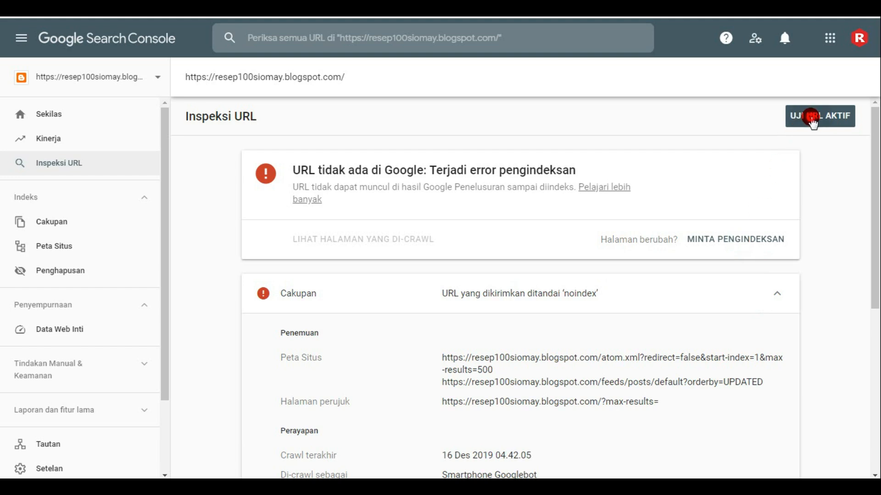
click(812, 120)
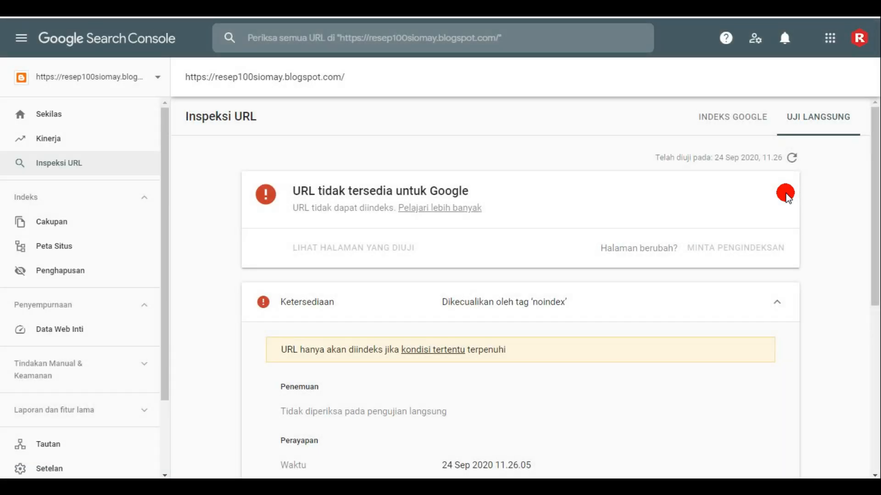
scroll(677, 240, down, 4)
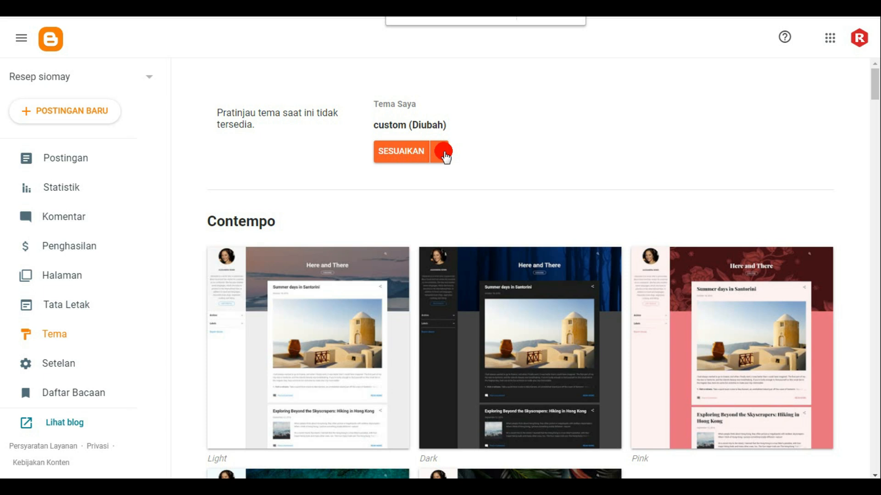
- Reopen the blog theme's HTML code in Blogger and search it for noindex
click(437, 153)
click(286, 249)
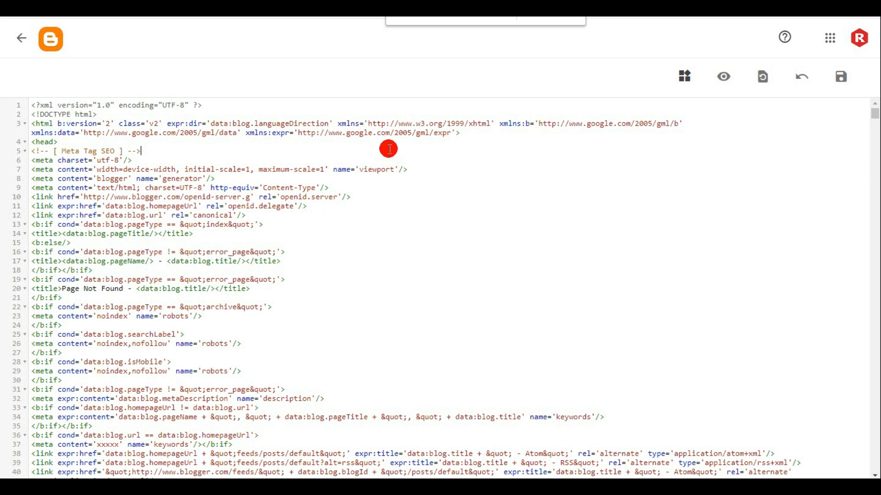
key(ctrl+f)
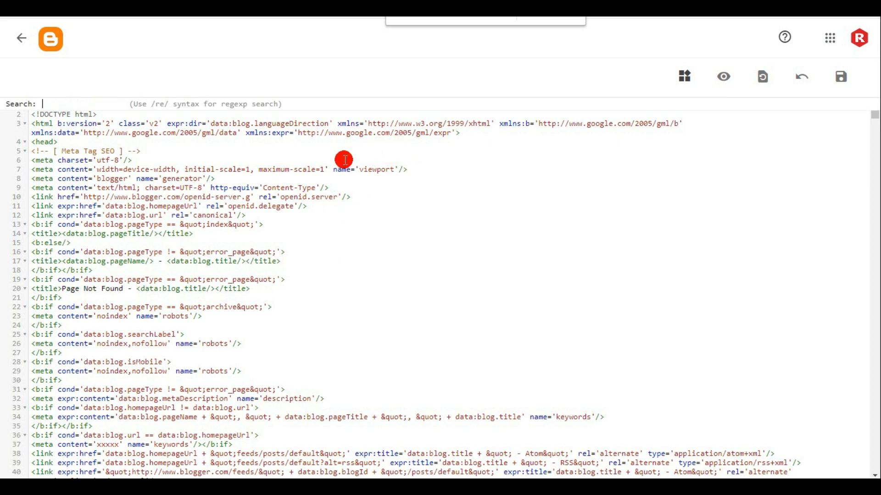
text(noindex)
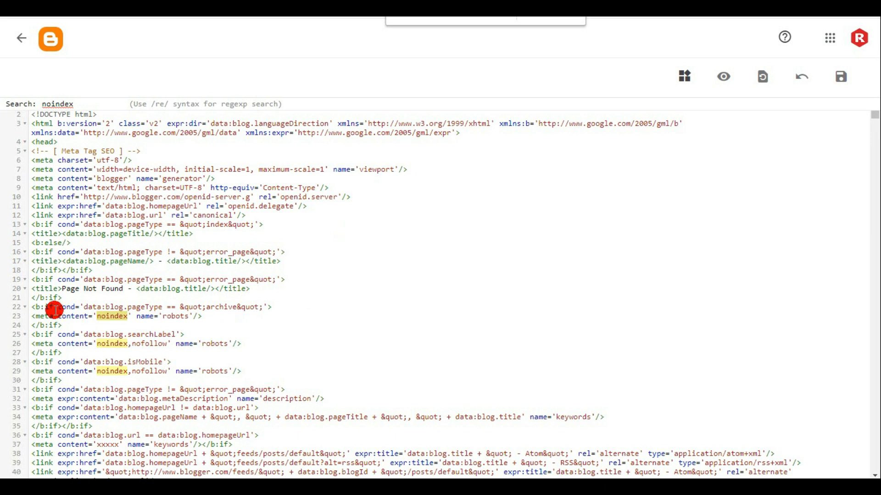
- Delete the archive, searchLabel and isMobile conditional blocks containing the noindex robots tags from the theme code and save the theme
click(33, 308)
drag(33, 308, 191, 382)
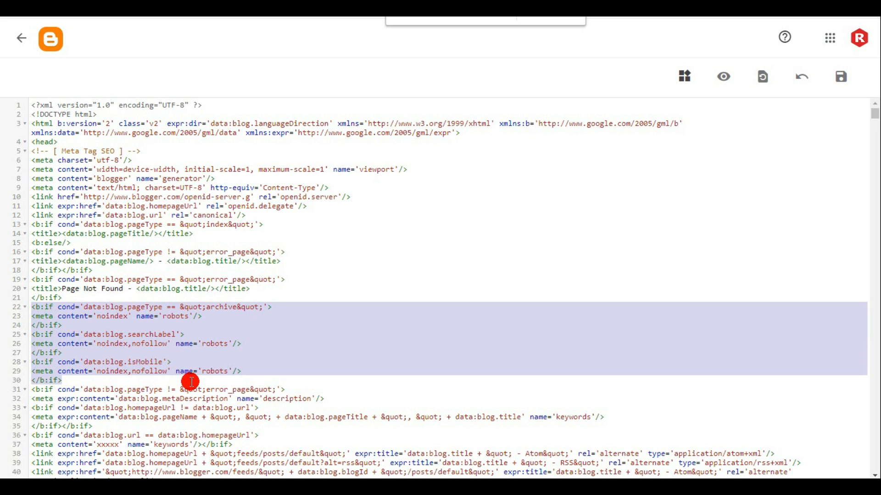
key(BackSpace)
key(BackSpace)
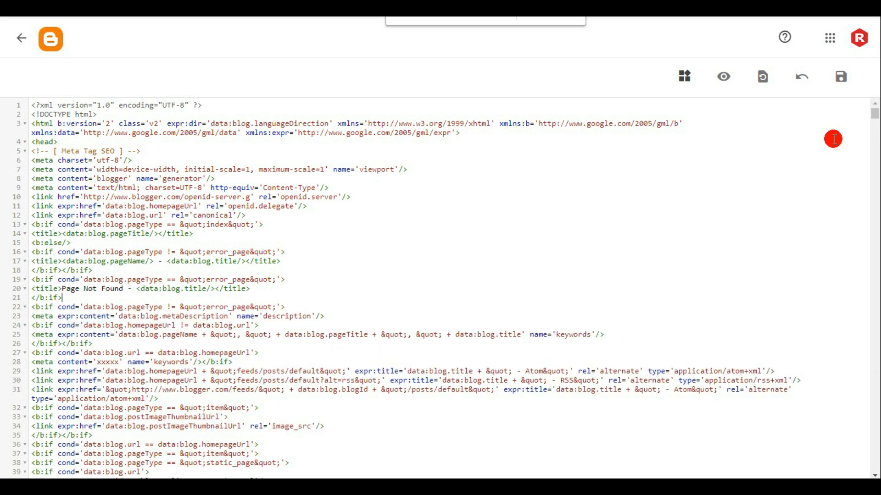
click(841, 76)
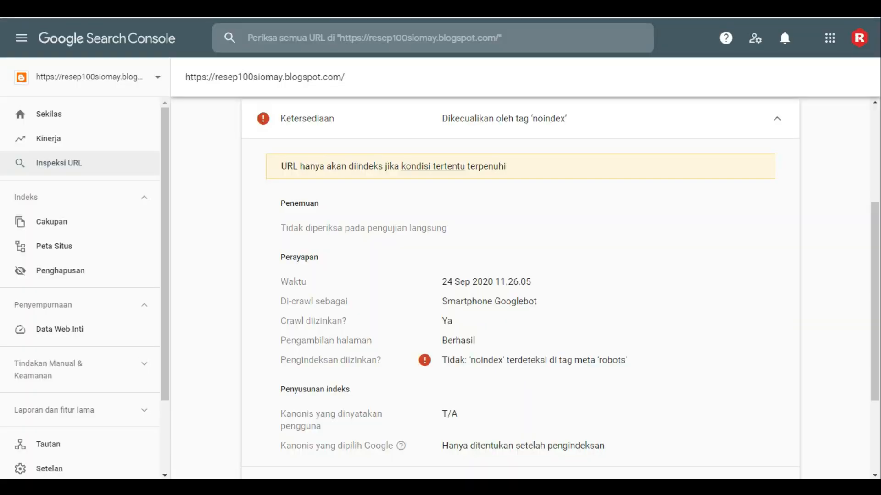
- Switch to Search Console, rerun the homepage's live URL test and request its indexing, closing the Blogger theme code editor at the end
scroll(873, 167, up, 1)
scroll(873, 170, up, 5)
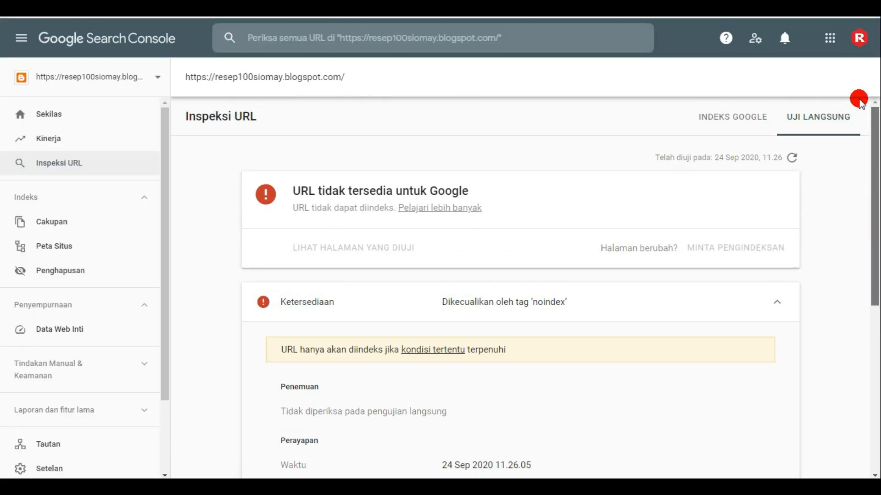
click(792, 157)
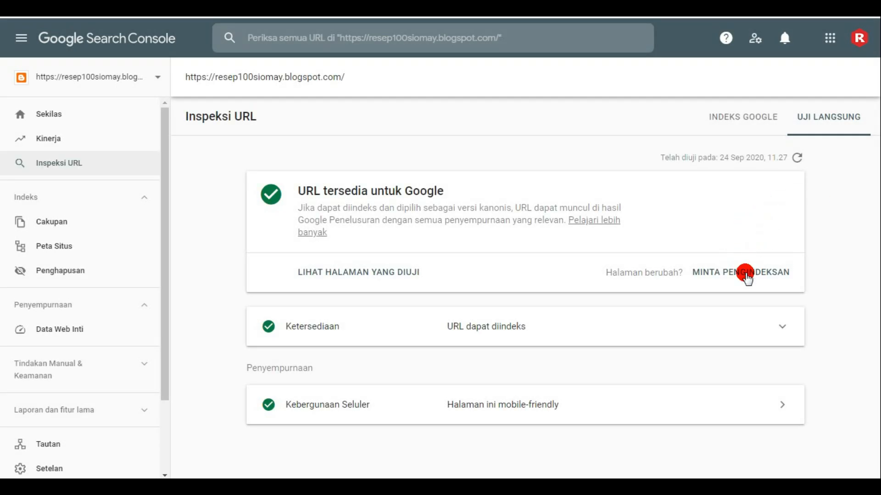
click(747, 275)
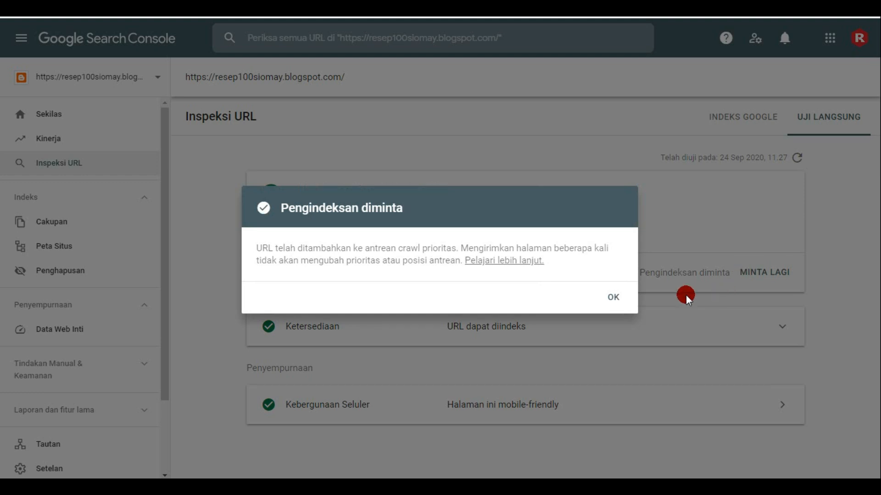
click(614, 299)
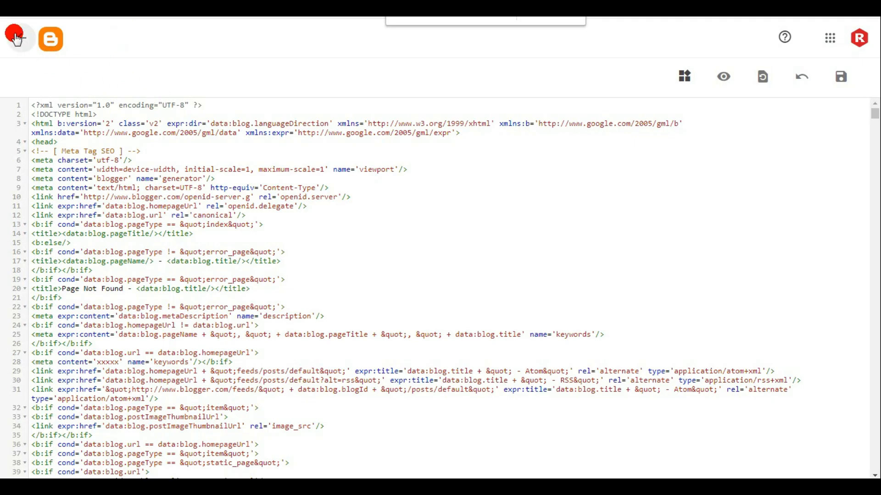
click(16, 40)
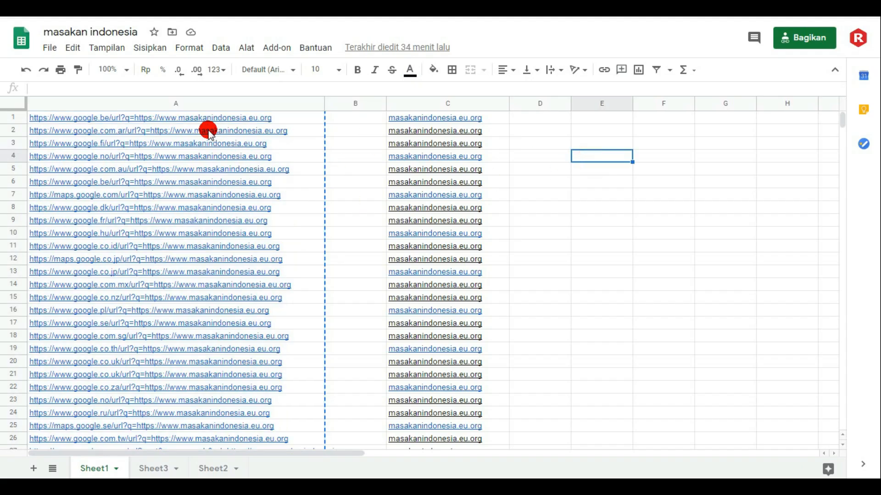
- Copy the google.be redirect URL from cell A1 of the masakan indonesia spreadsheet and compare it with the google.co.id redirect in the backlink report
click(194, 119)
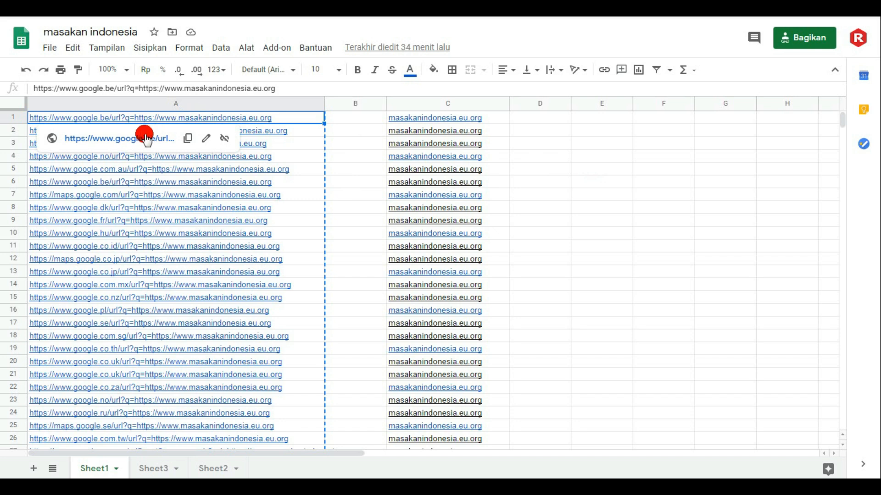
drag(291, 87, 28, 95)
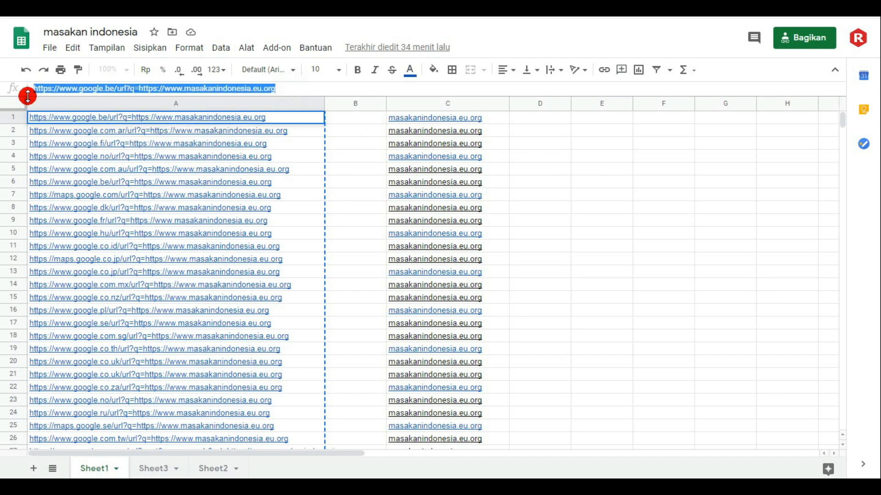
right_click(68, 91)
click(132, 183)
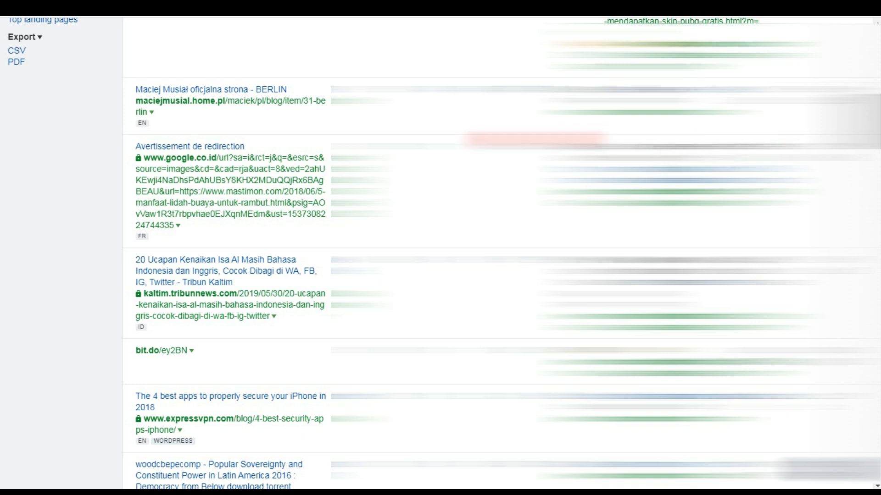
click(223, 180)
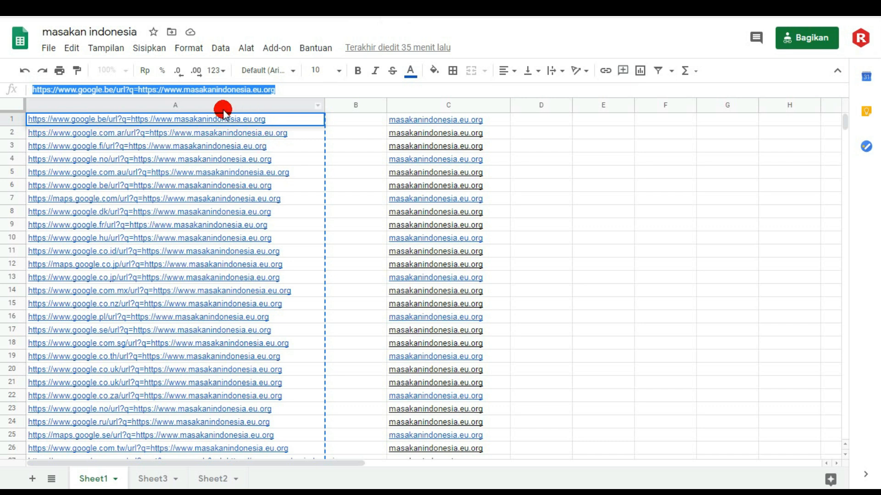
mouse_move(239, 128)
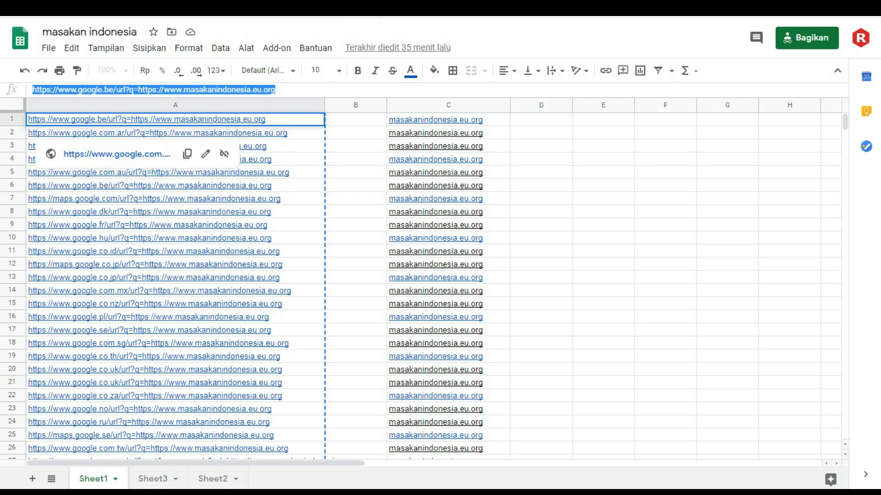